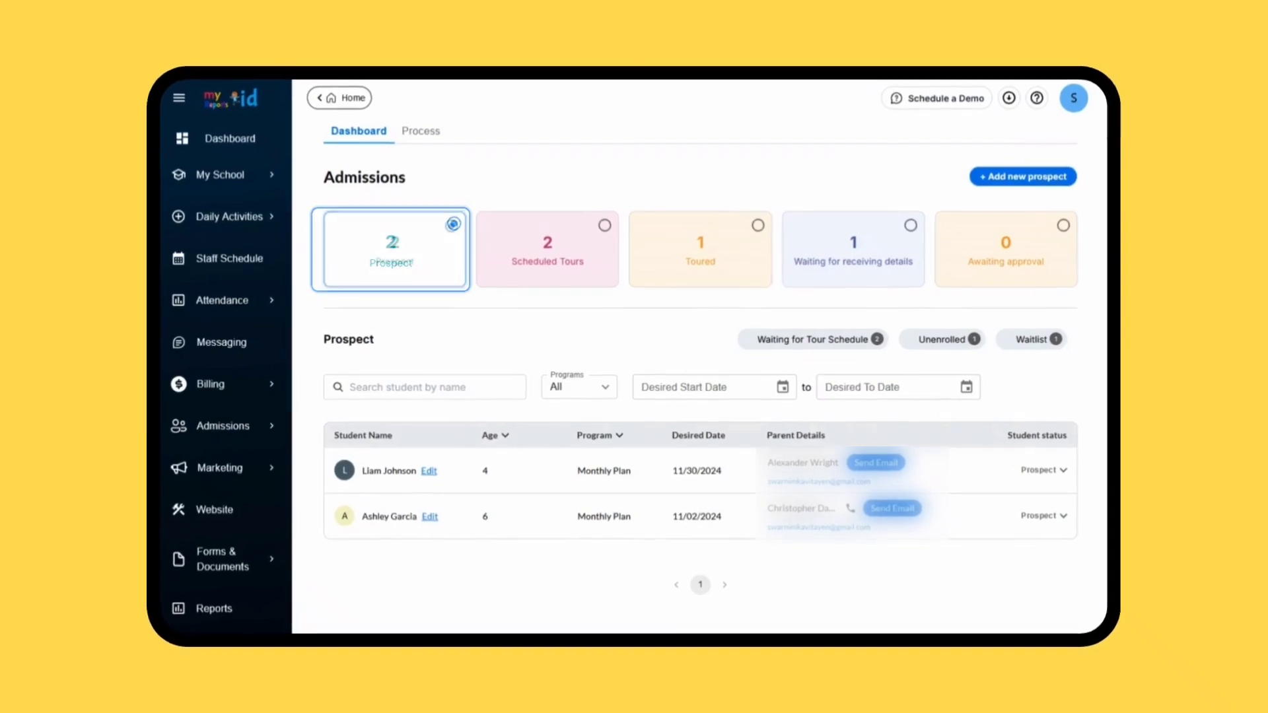
Review the Scheduled Tours, Toured, Waiting for receiving details and Awaiting approval lists of the admissions pipeline.
click(567, 249)
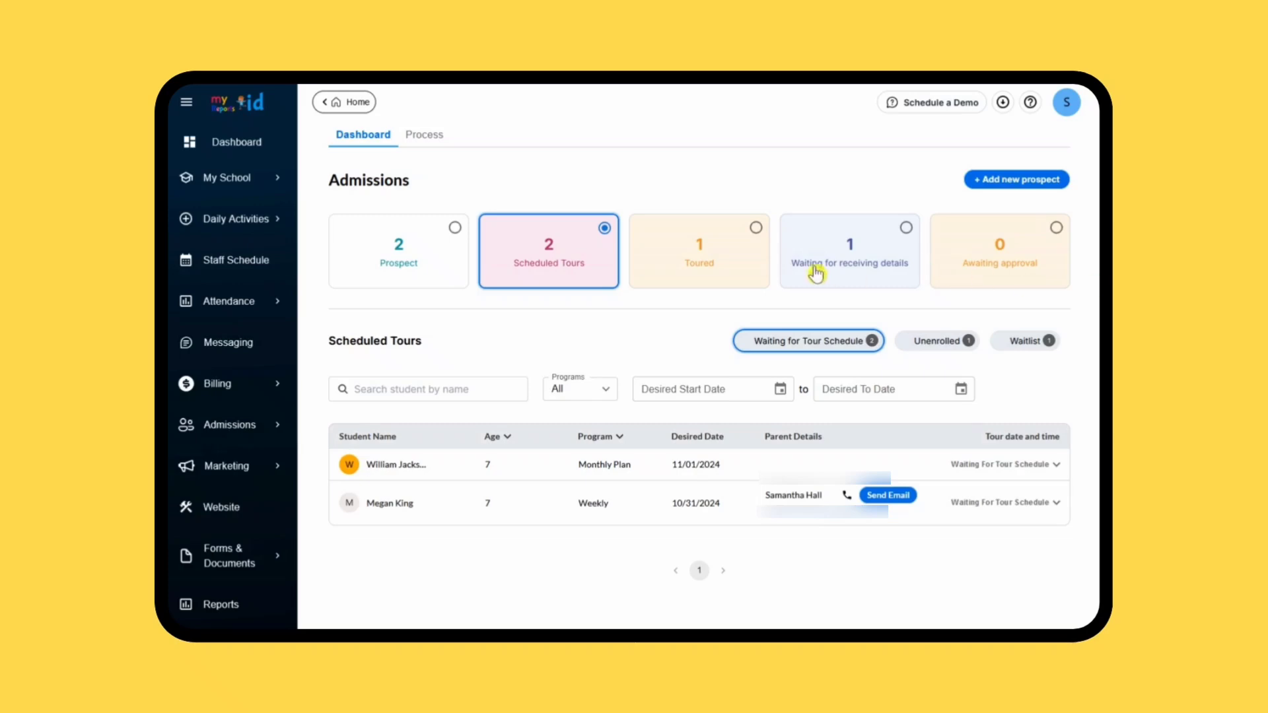
click(748, 253)
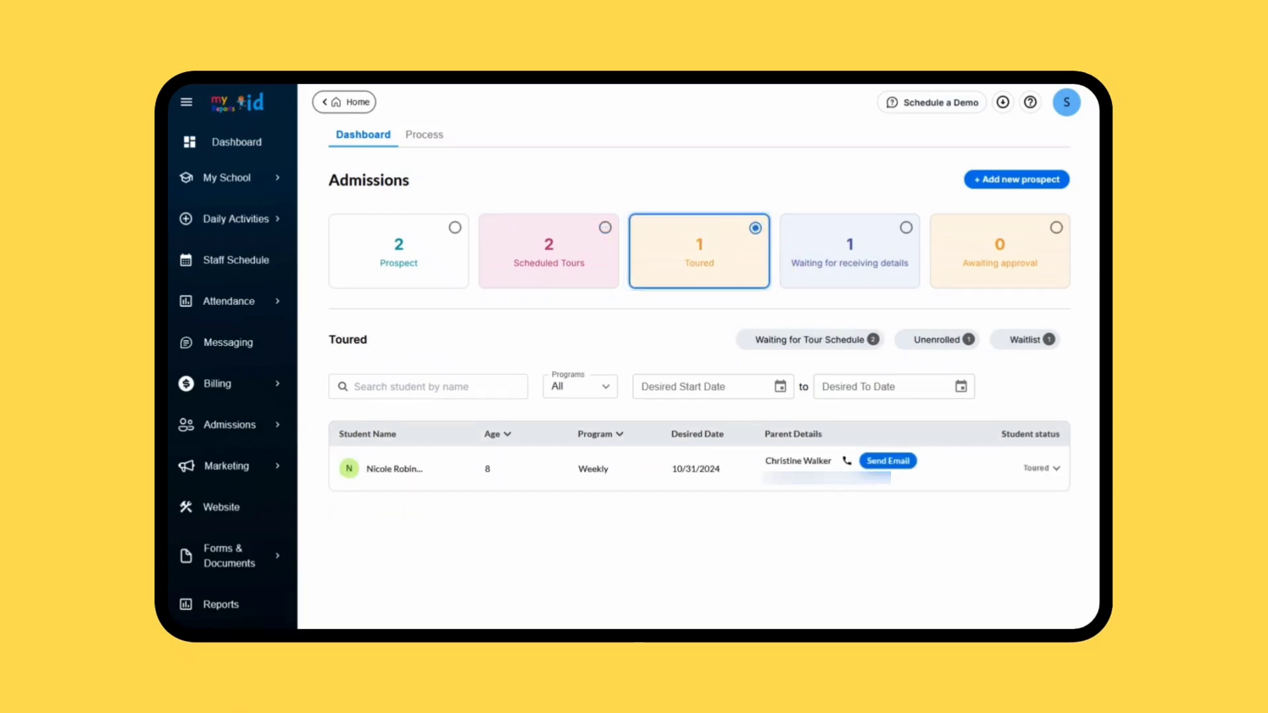
click(905, 227)
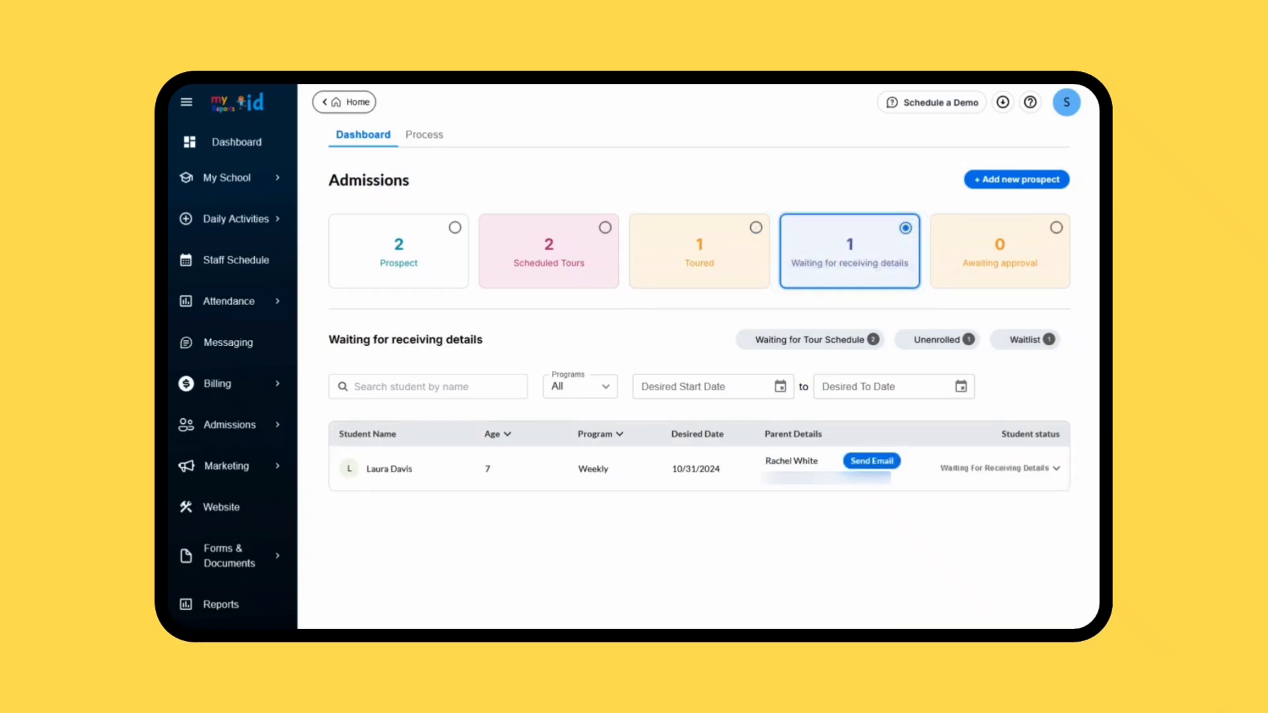
click(1024, 260)
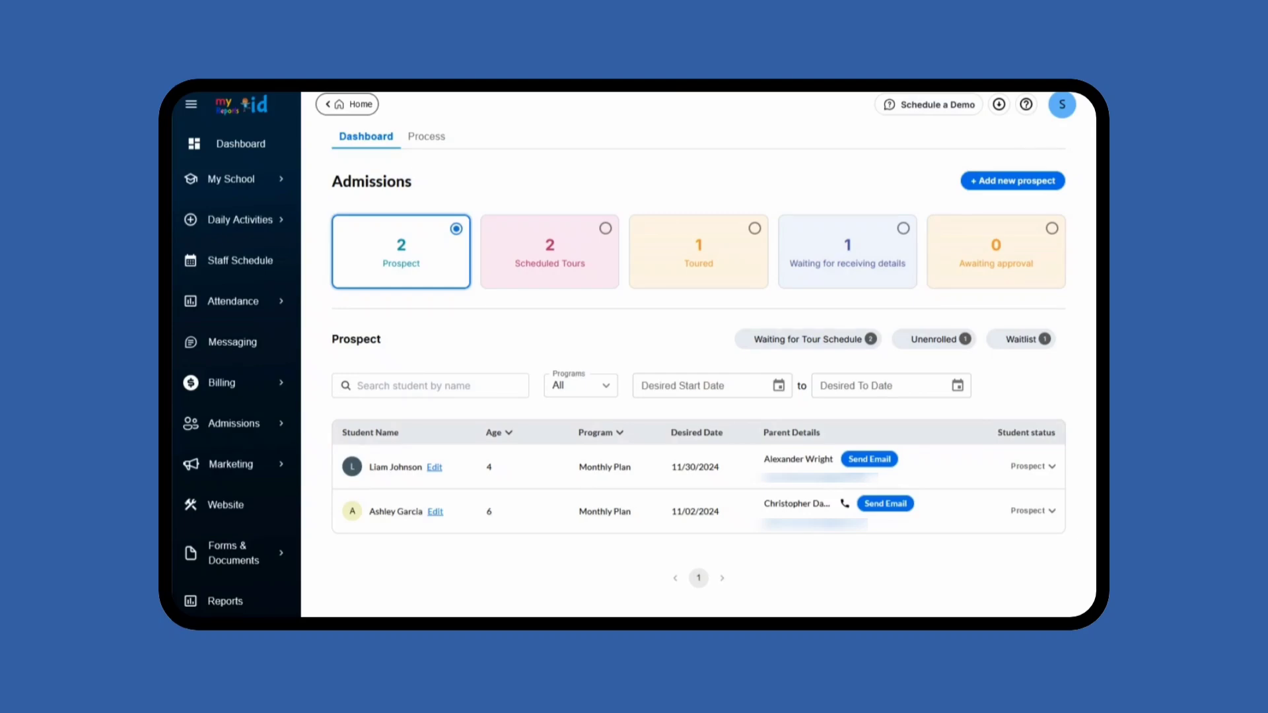
Start a new prospect, enter the student's first and last name, and choose the Monthly Plan program.
click(998, 180)
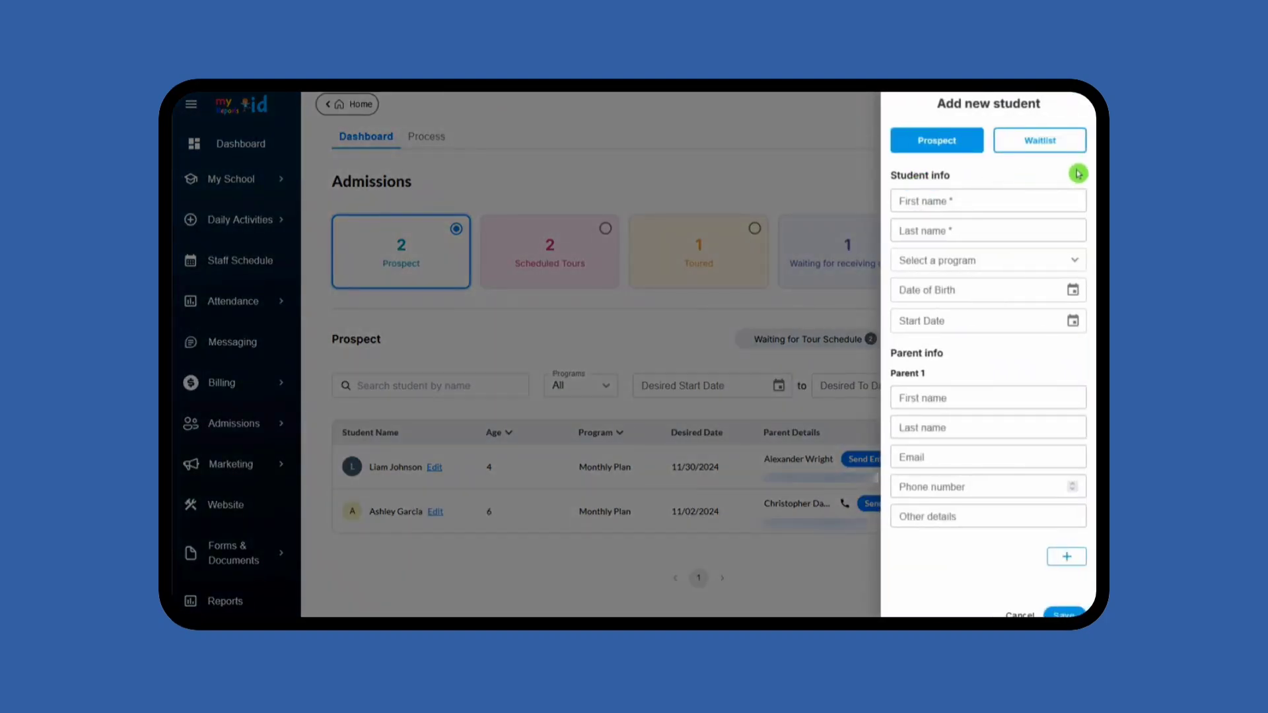
click(988, 203)
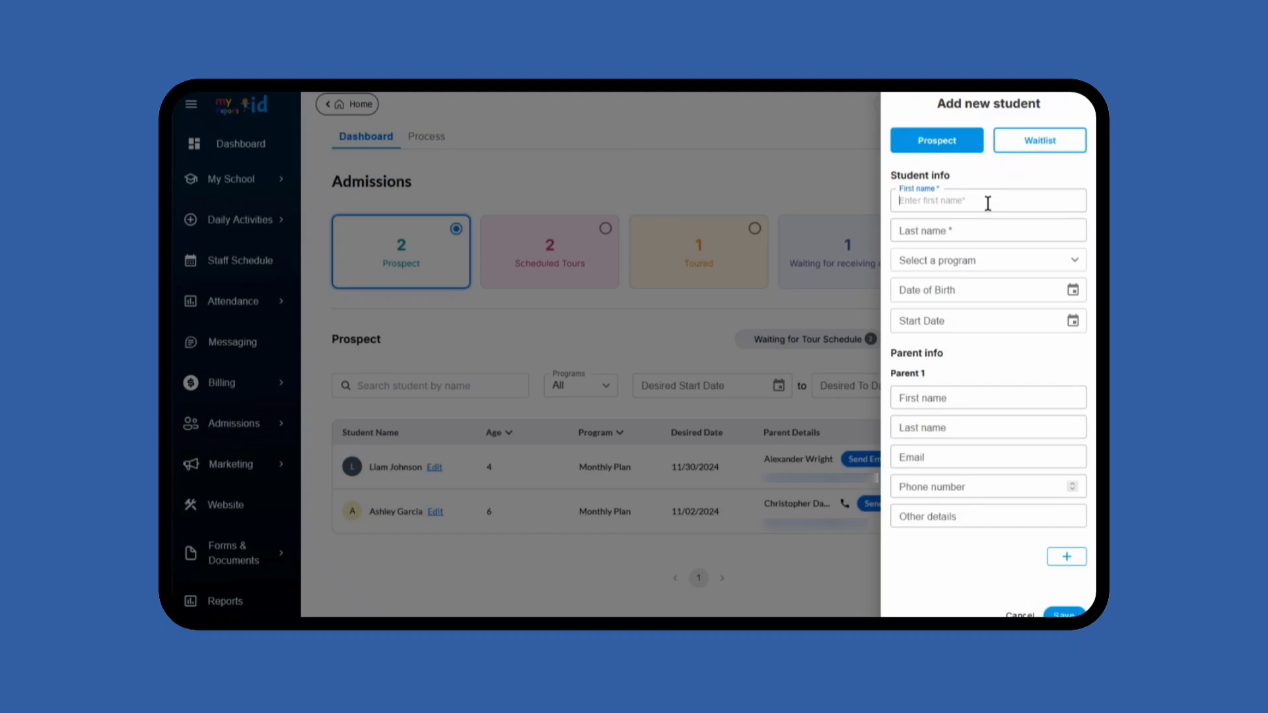
text(Ava)
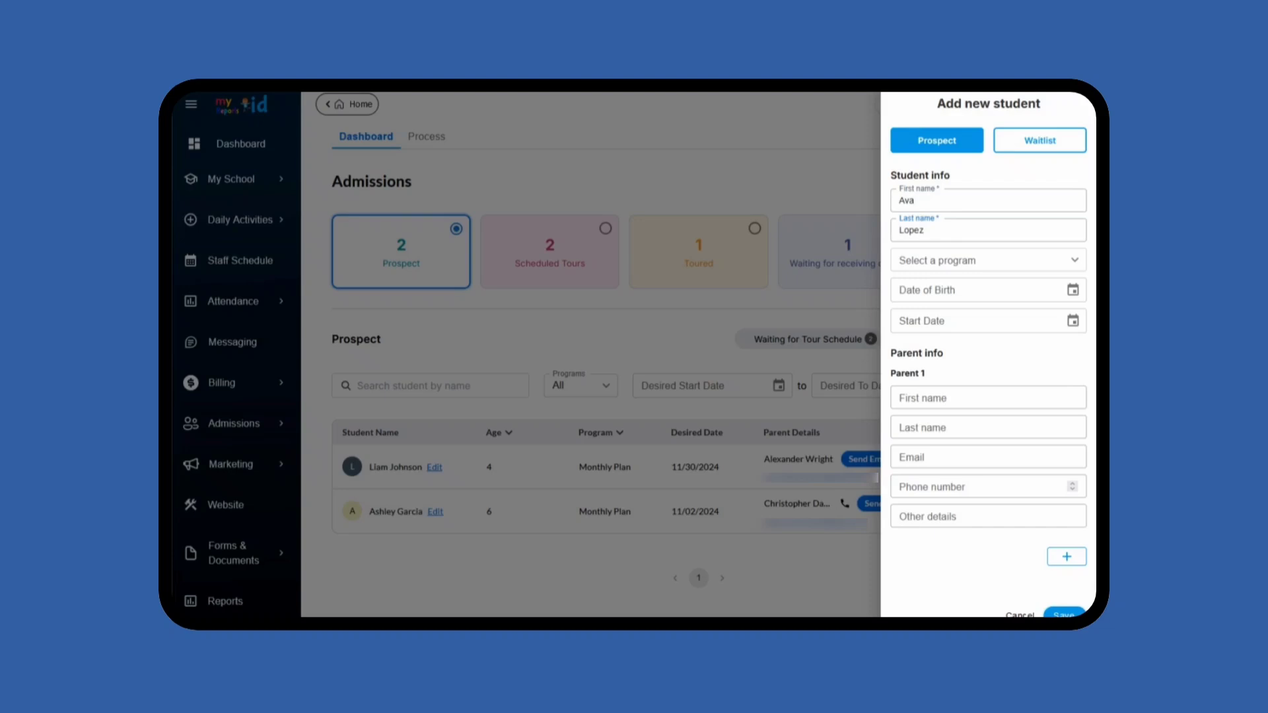
click(1017, 264)
click(974, 315)
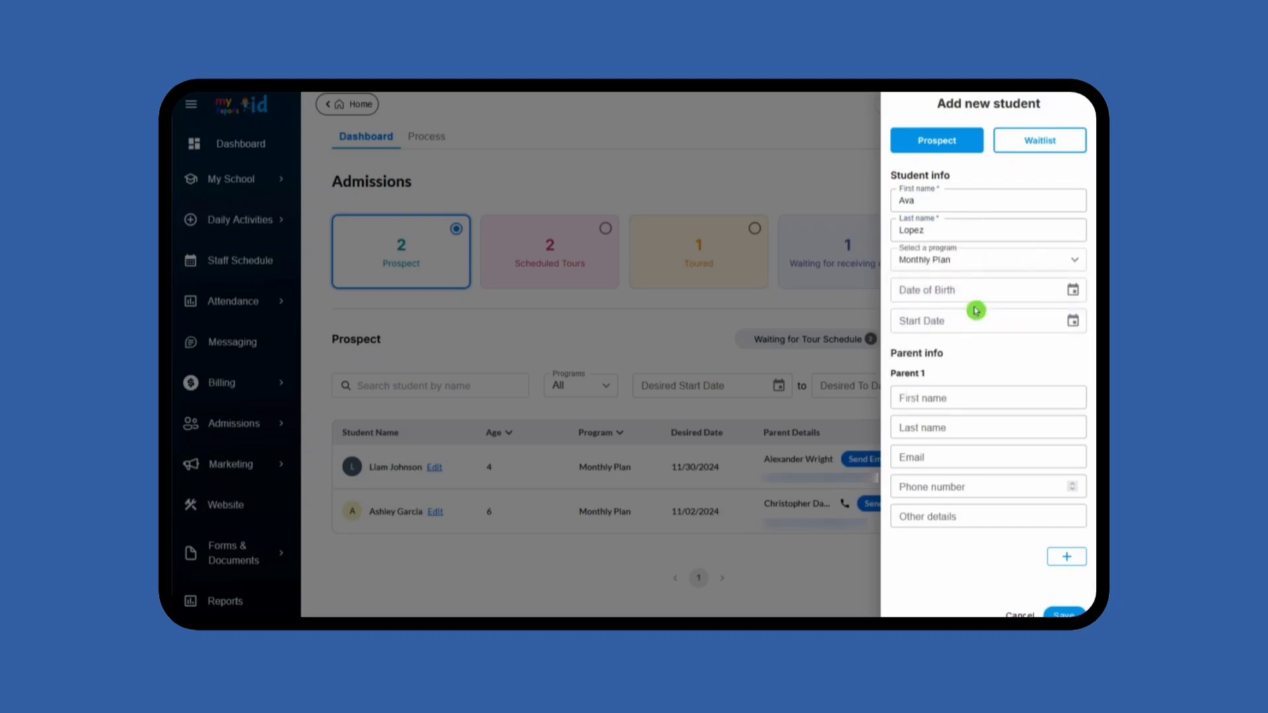
Enter the new student's date of birth and set the start date to 01/31/2025.
click(1072, 290)
click(992, 322)
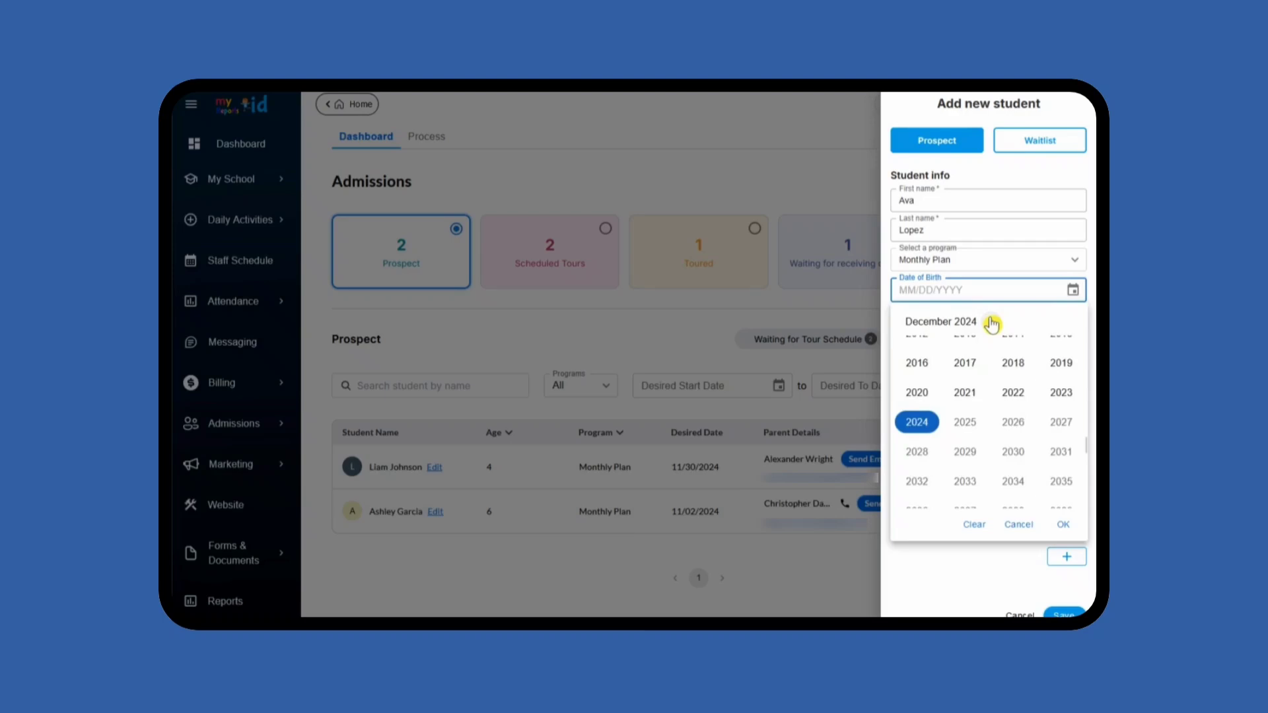
click(917, 393)
click(939, 372)
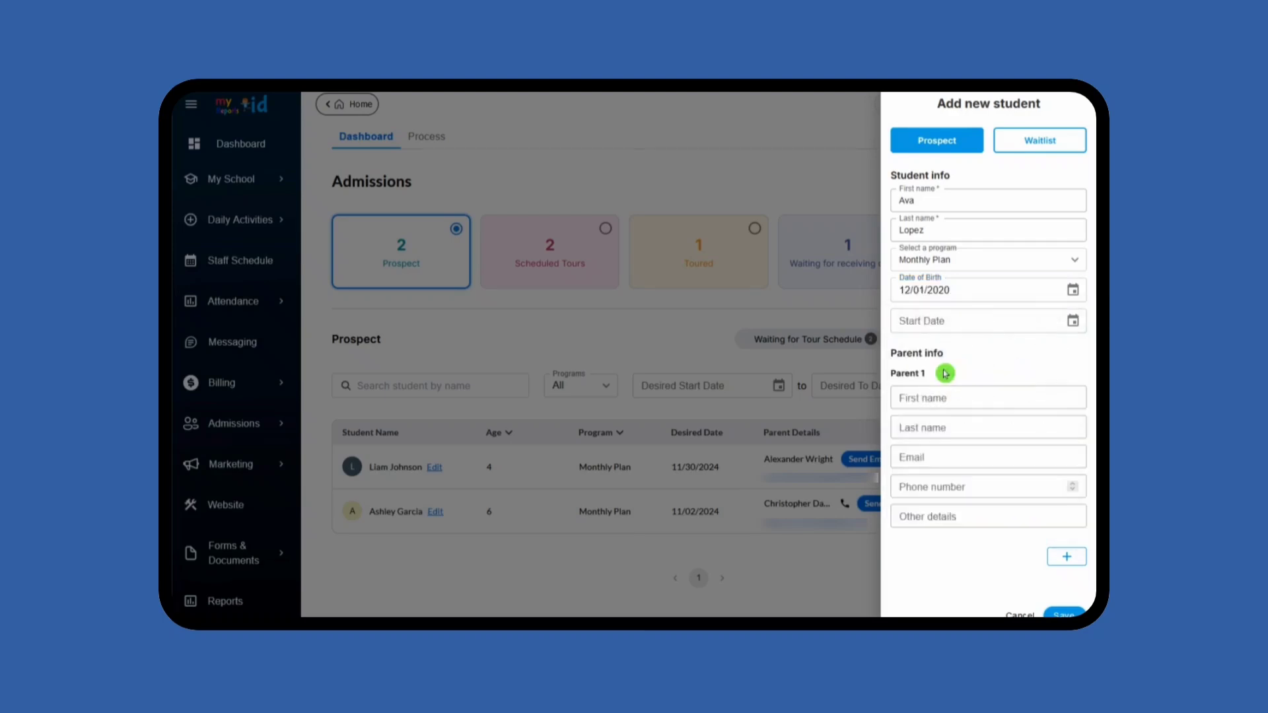
click(1072, 320)
click(1067, 352)
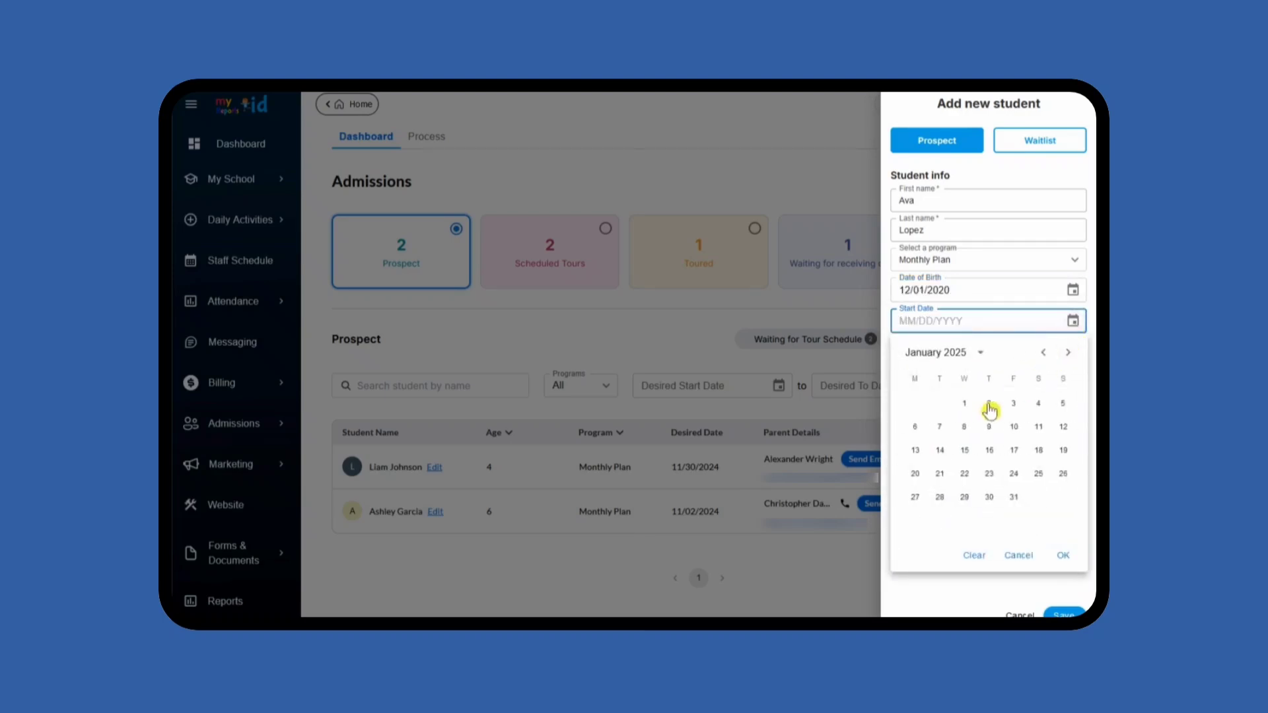
click(1013, 496)
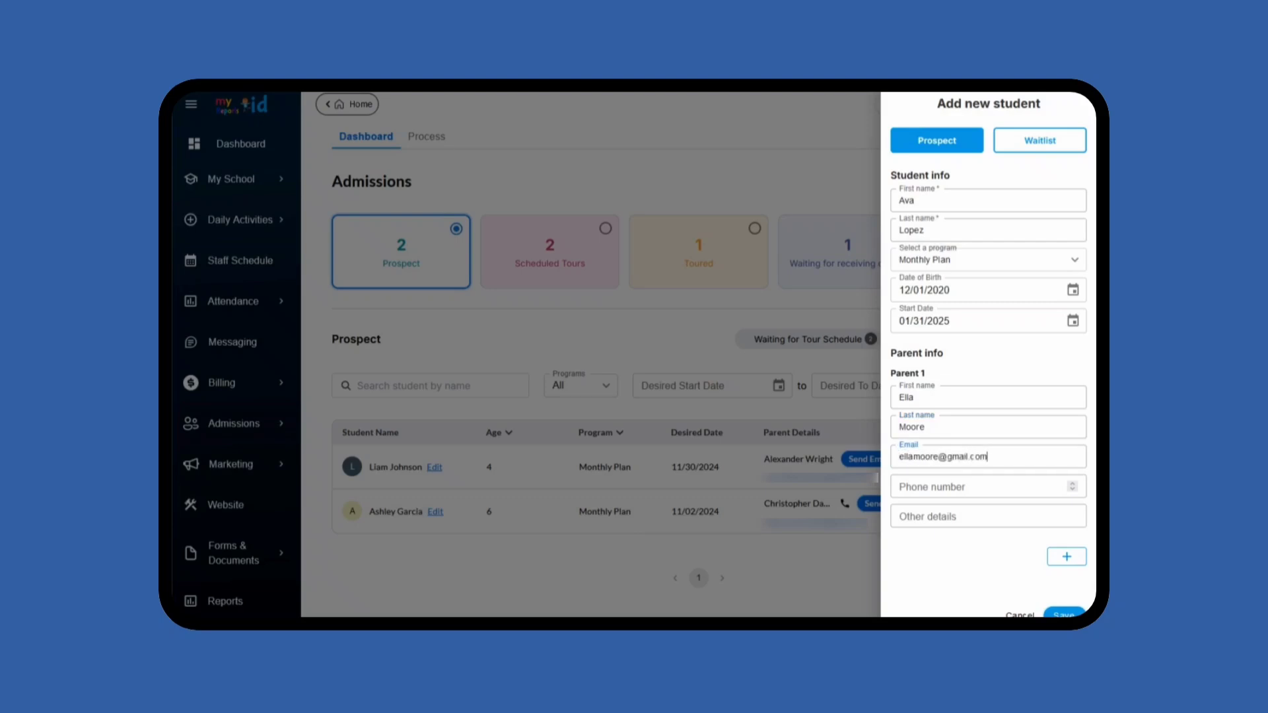
Fill in Parent 1's name and email, leave the phone number and other details blank, and save the prospect.
key(Tab)
key(Tab)
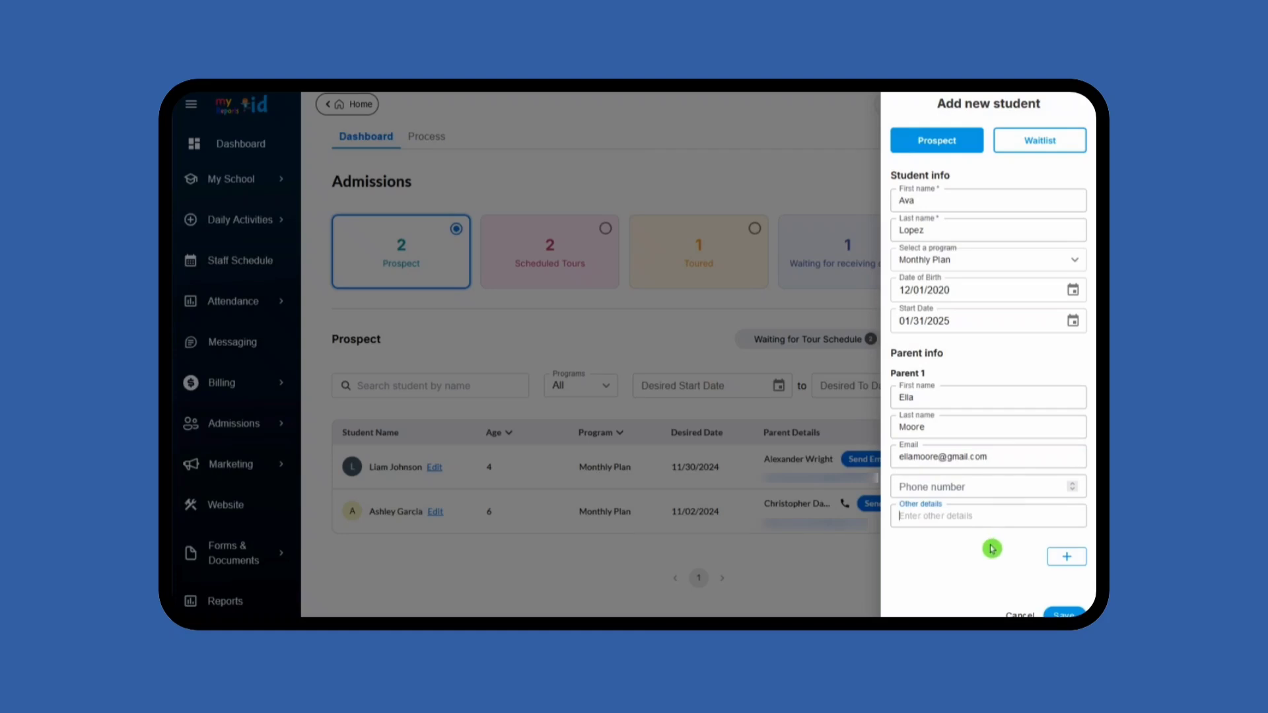
key(Tab)
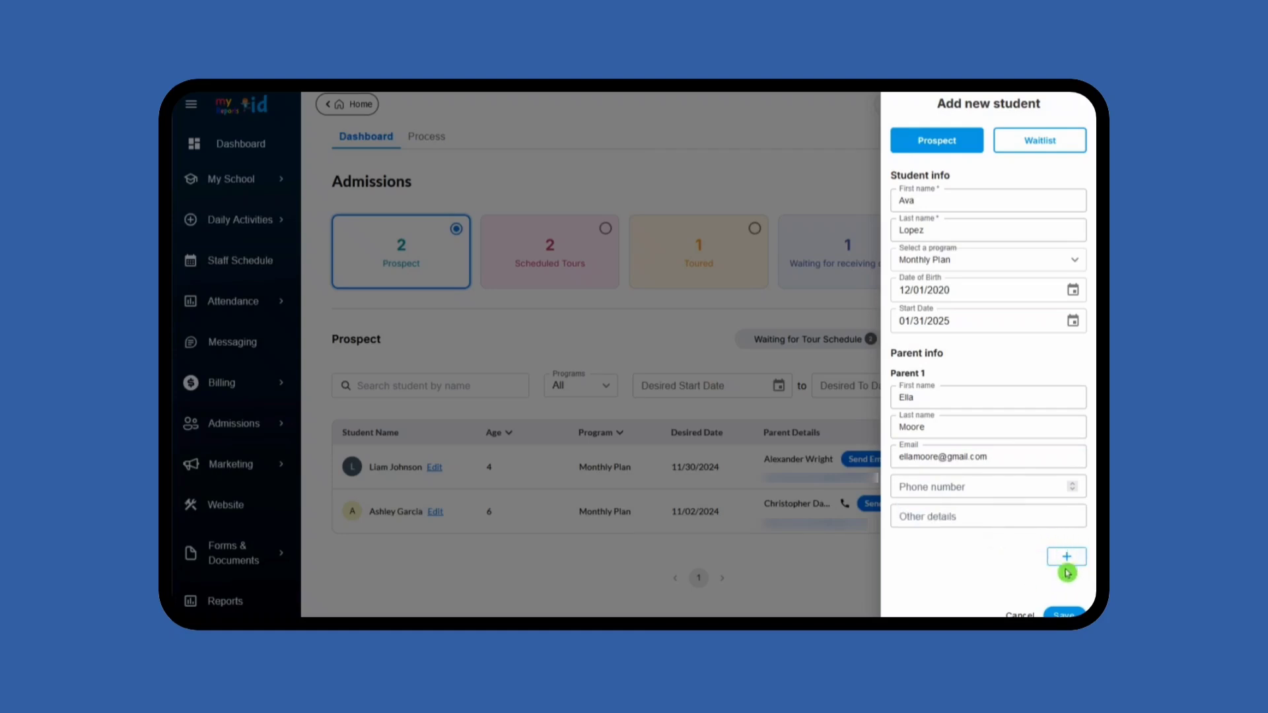
scroll(1007, 547, down, 1)
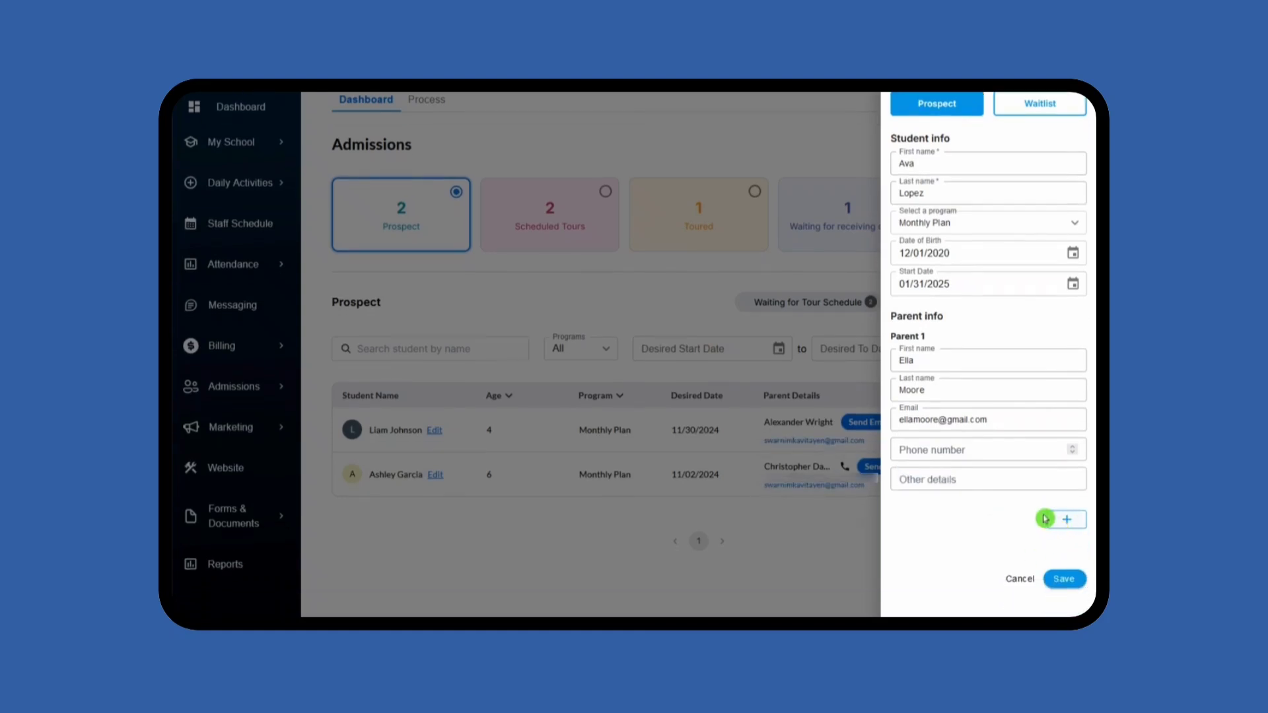
scroll(1043, 518, up, 1)
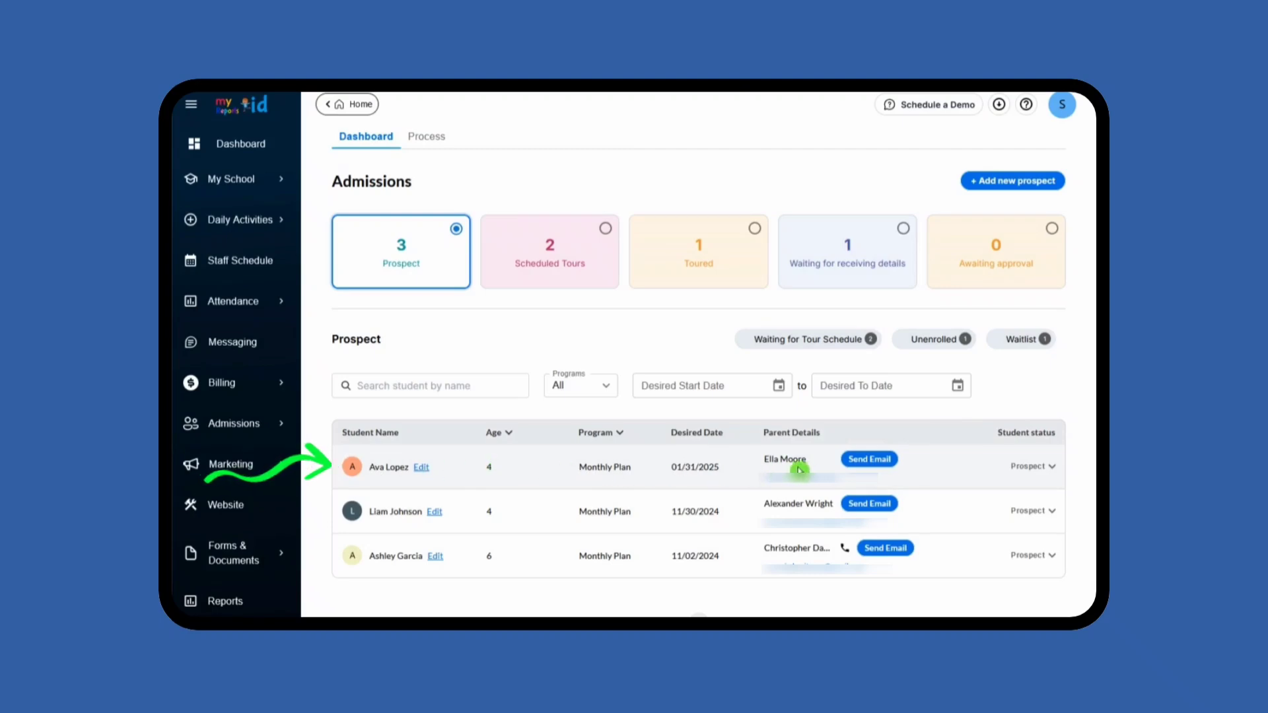
Send the prefilled "re: Enrollment Enquiry - Sunnybrook School" email to the parent of the second prospect listed.
click(871, 462)
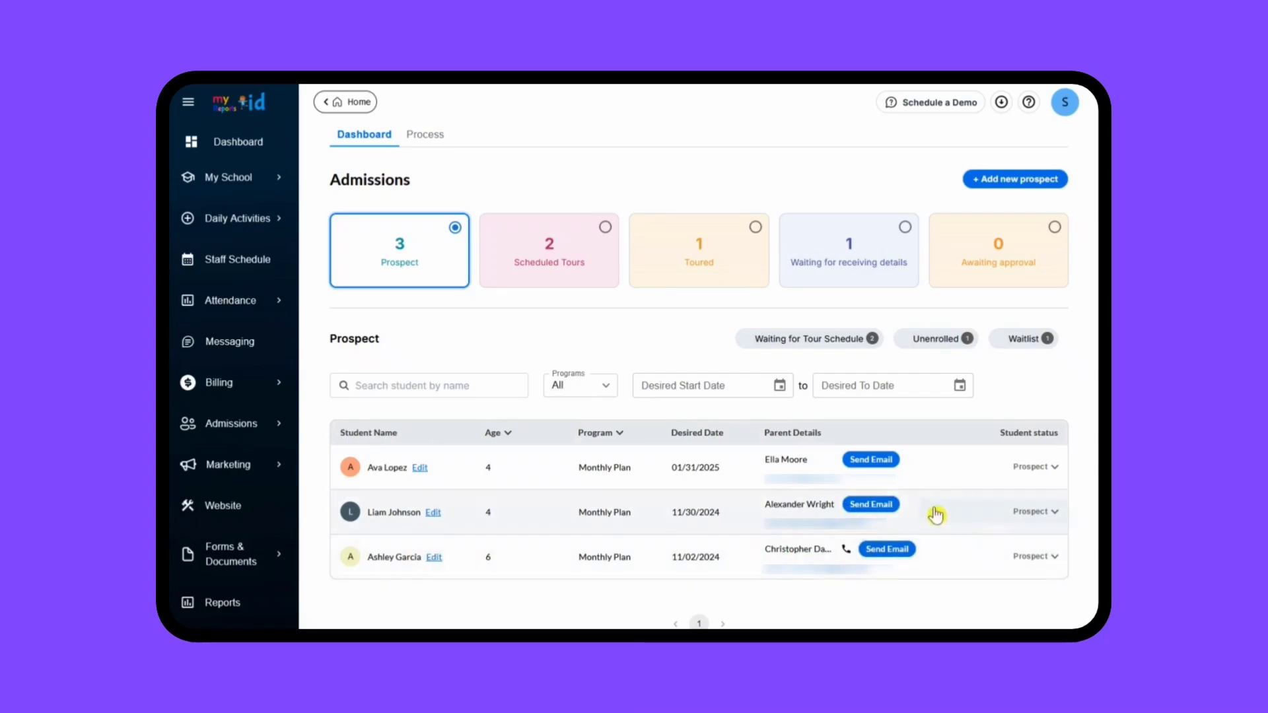
click(872, 504)
click(624, 406)
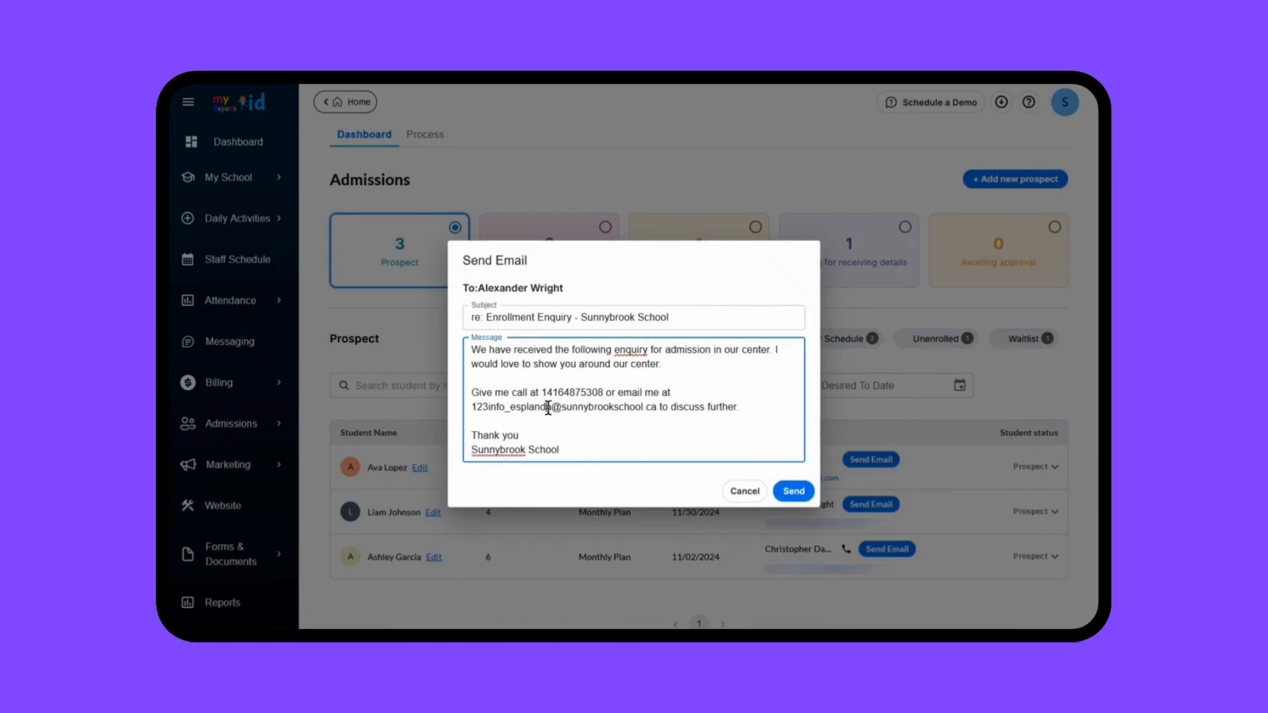
click(792, 491)
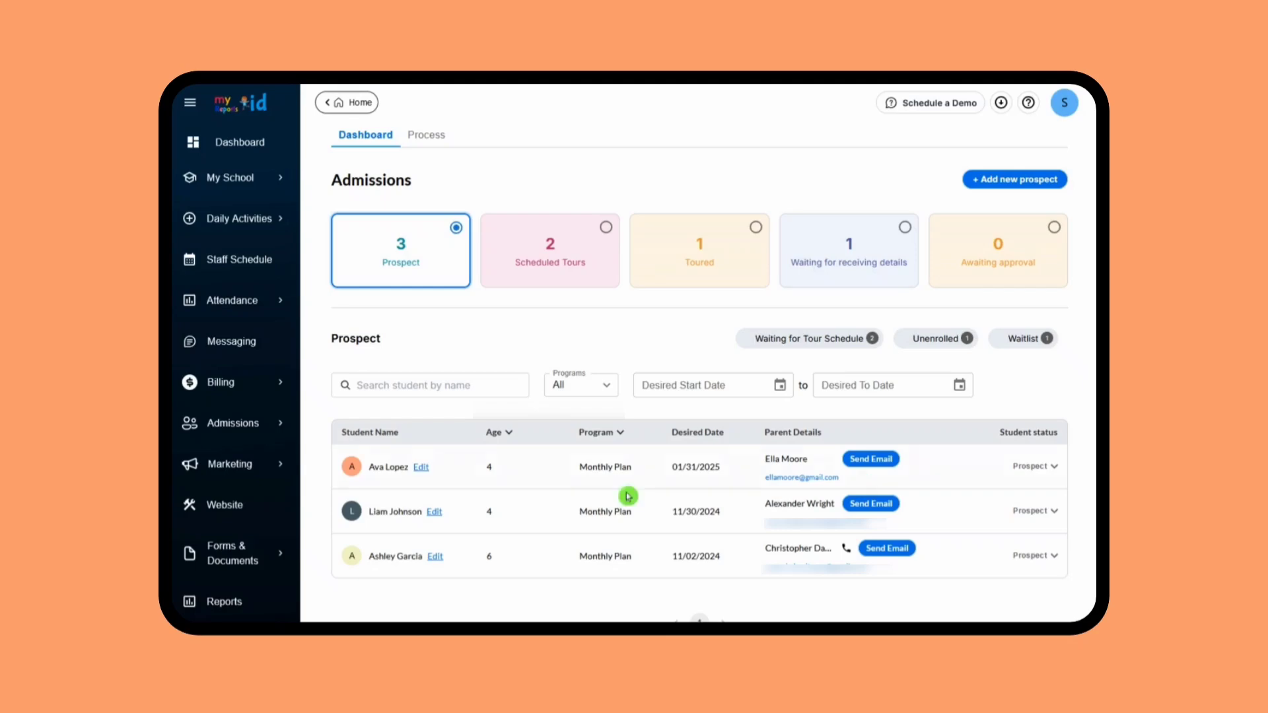
Schedule a tour for the second prospect, offering 12/12/2024 12:00 PM and 12/13/2024 01:00 PM, and send the schedule.
click(1055, 512)
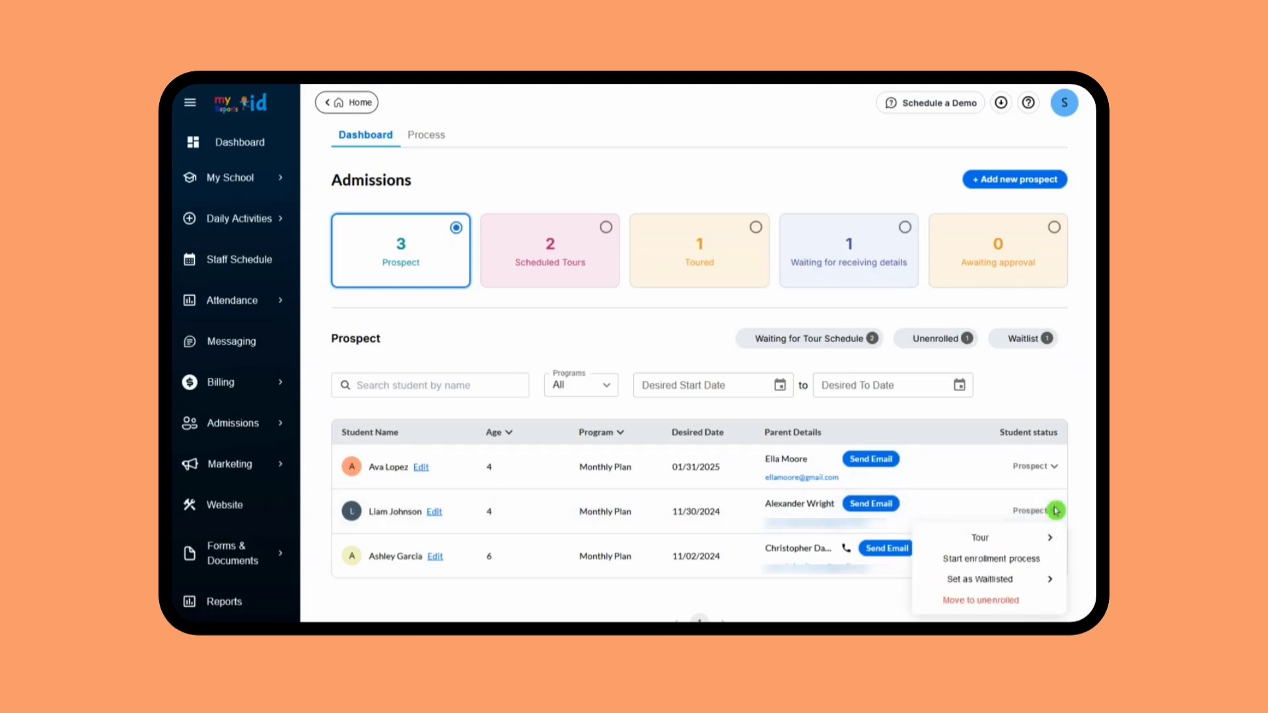
click(1046, 538)
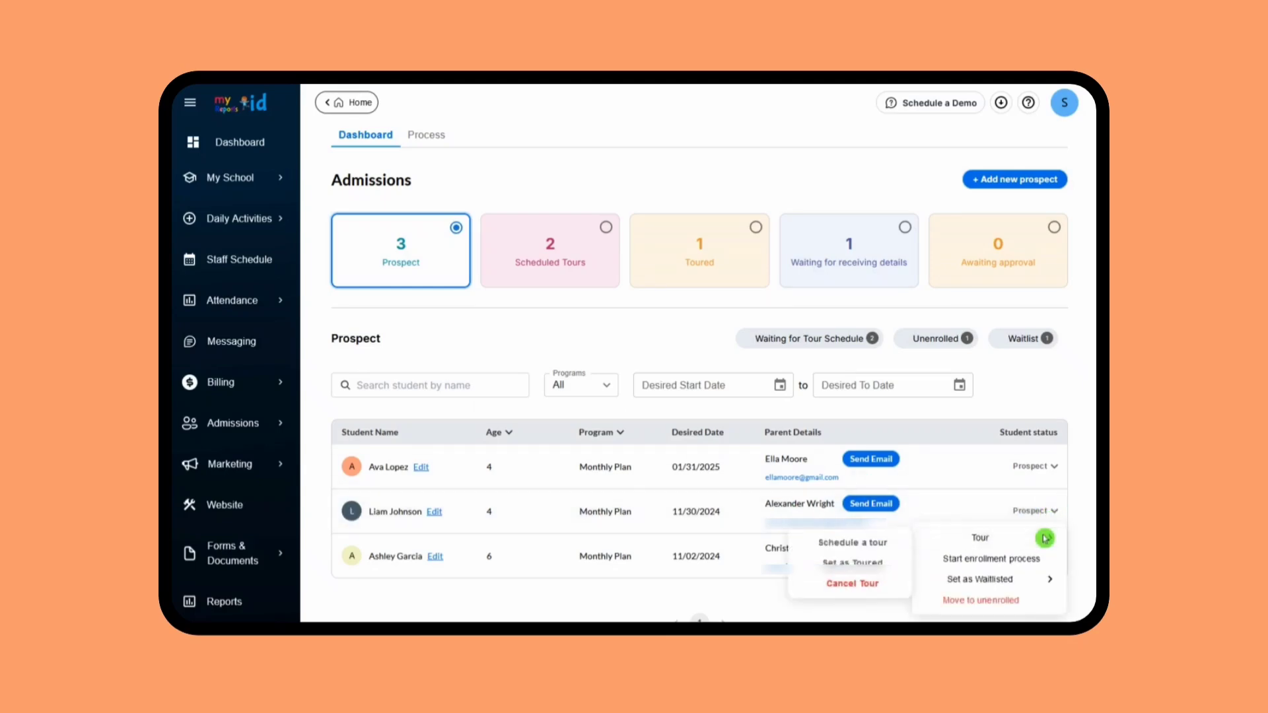
click(852, 543)
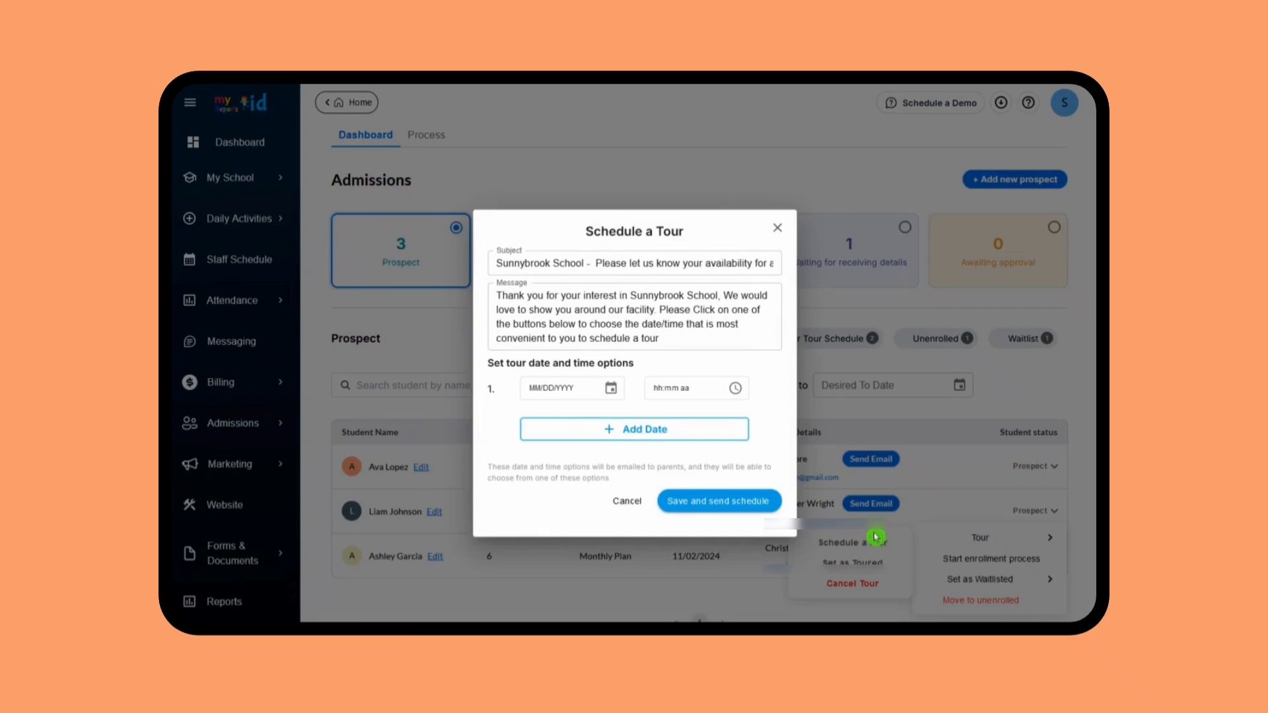
click(611, 390)
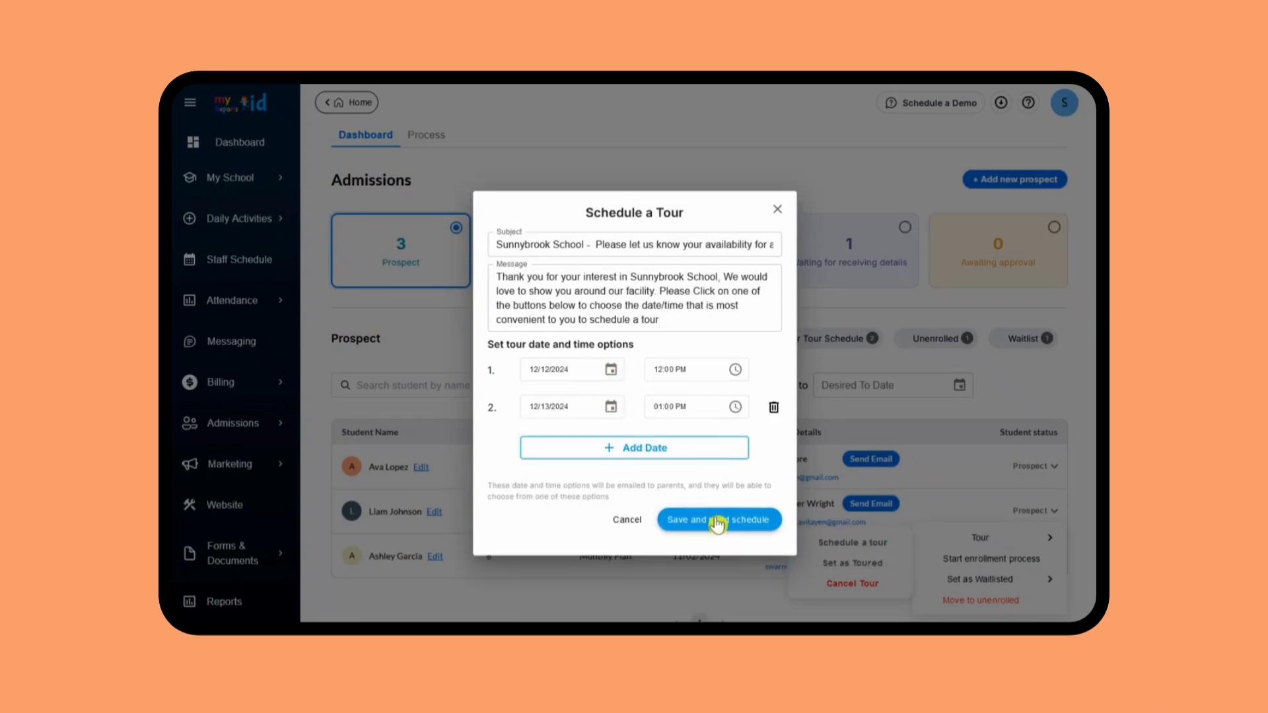
click(734, 521)
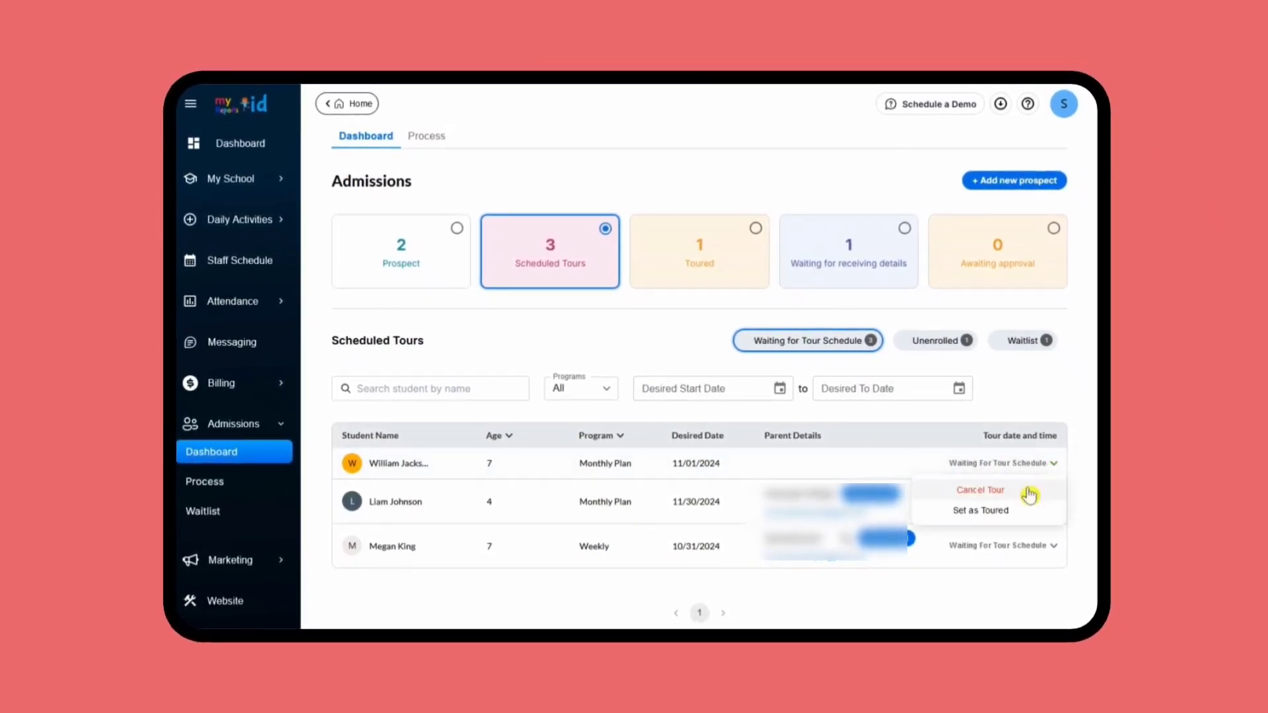
Set the first student in the Scheduled Tours list as toured and show the Toured list.
click(980, 511)
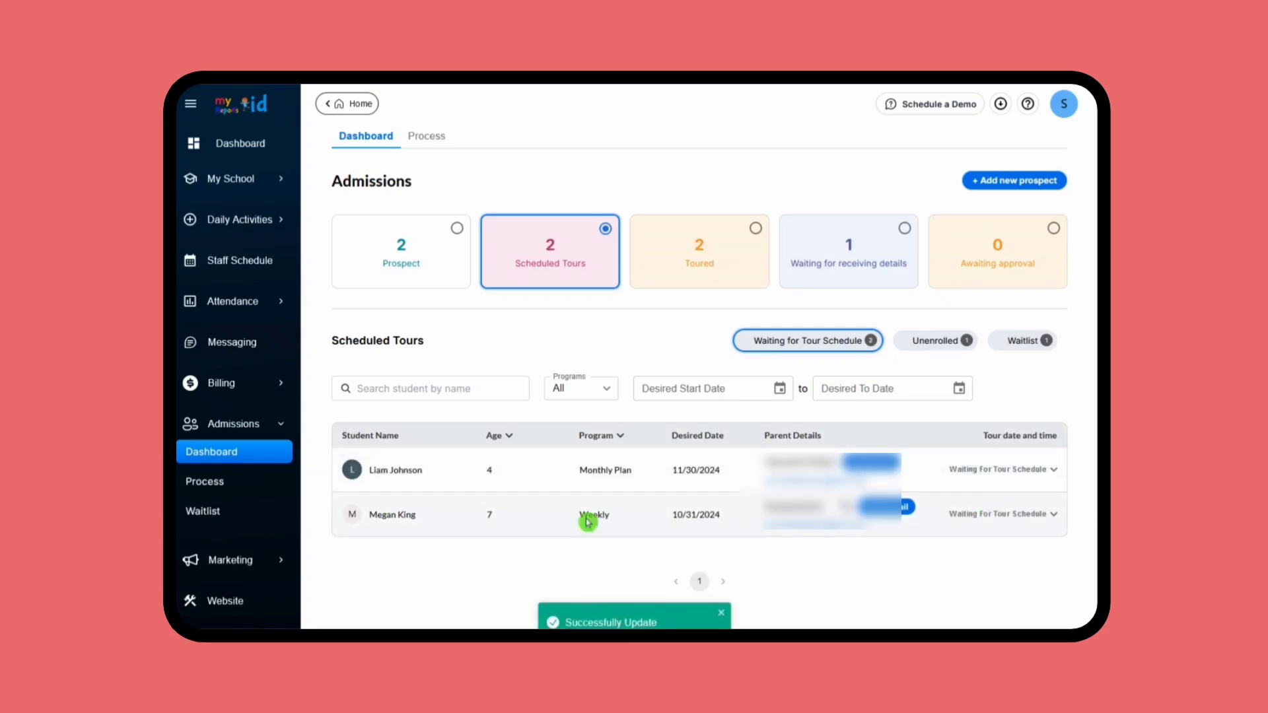
click(746, 256)
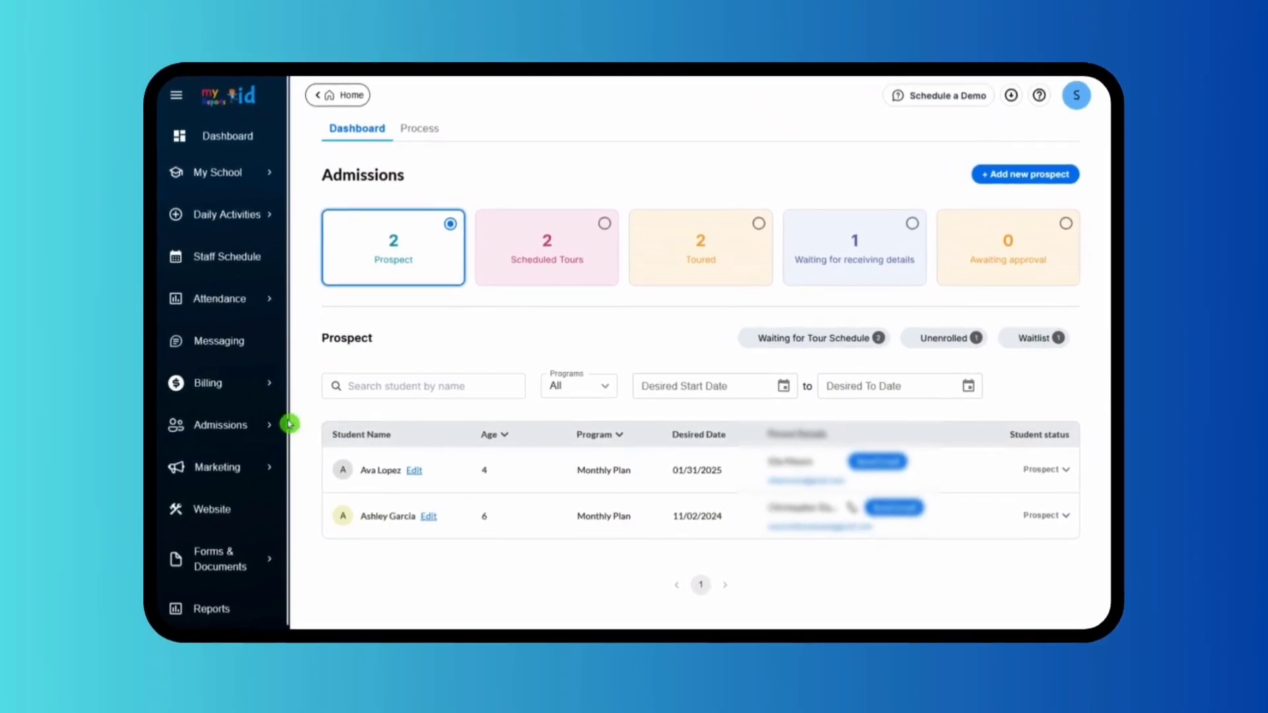
Start the enrollment process for the 6-year-old prospect and assign the Creative Corner and Infant Room rooms.
click(250, 424)
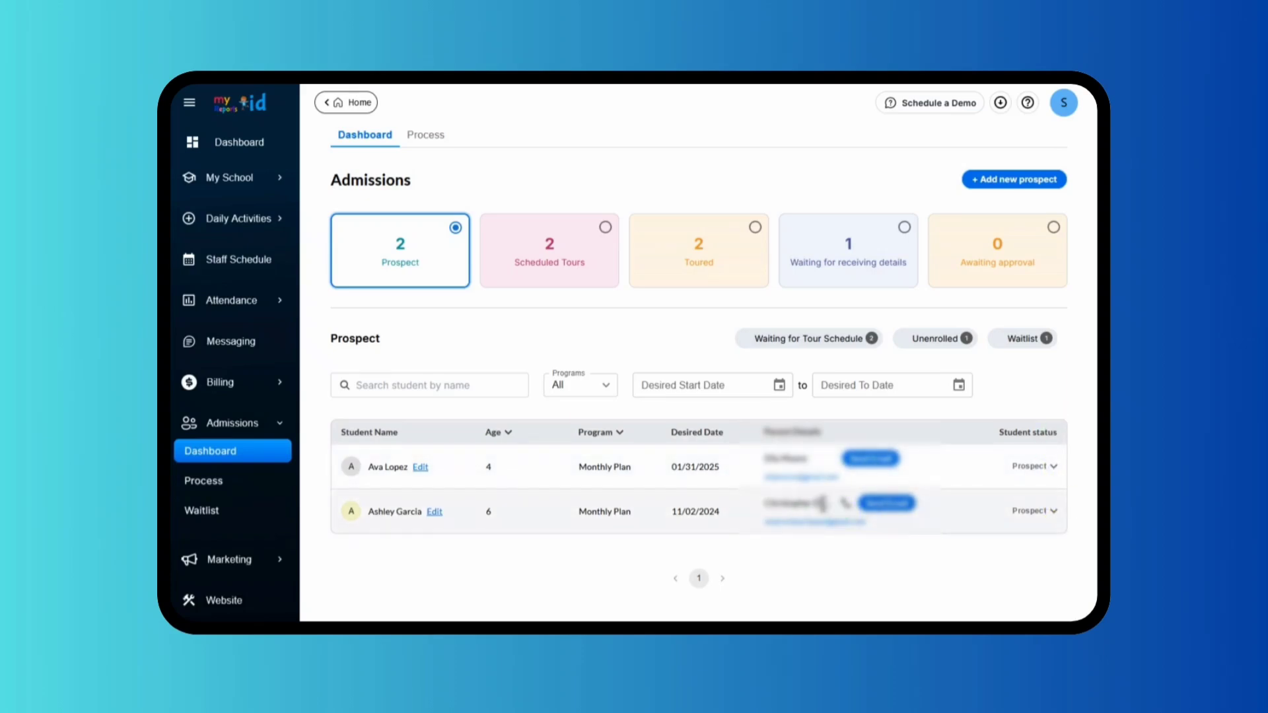
click(1055, 511)
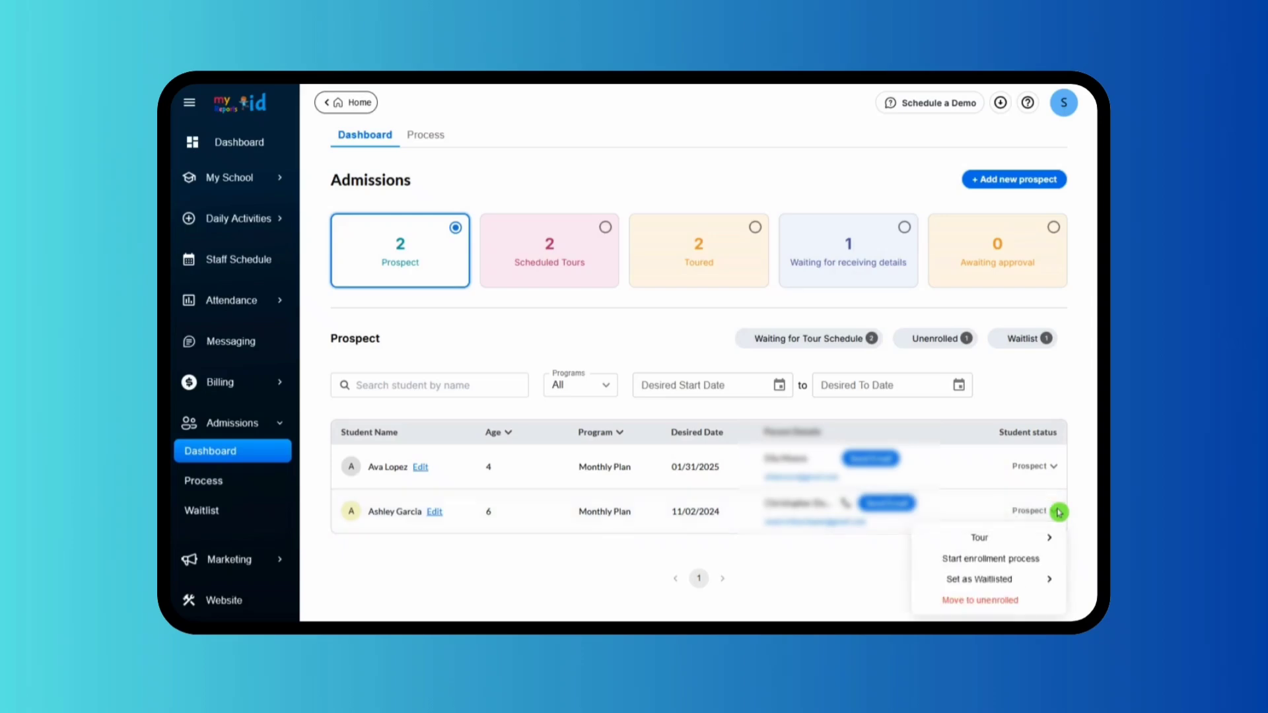
click(1008, 560)
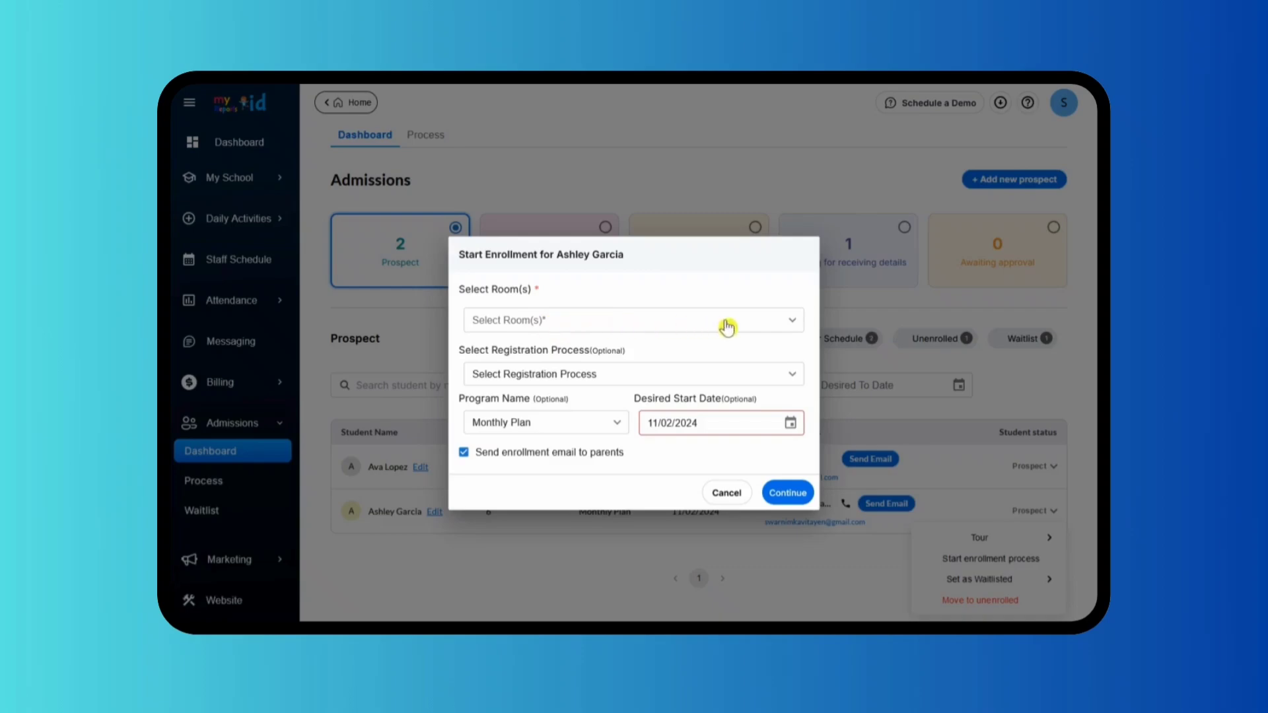
click(797, 320)
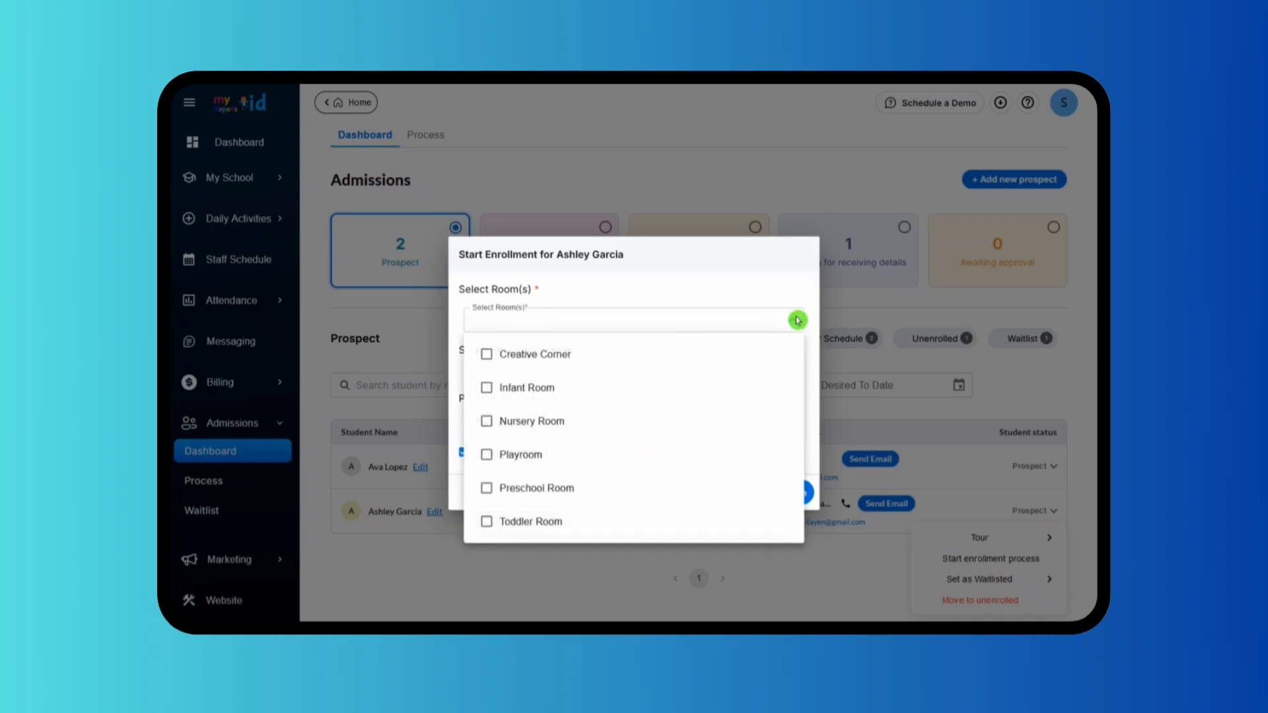
click(488, 356)
click(486, 391)
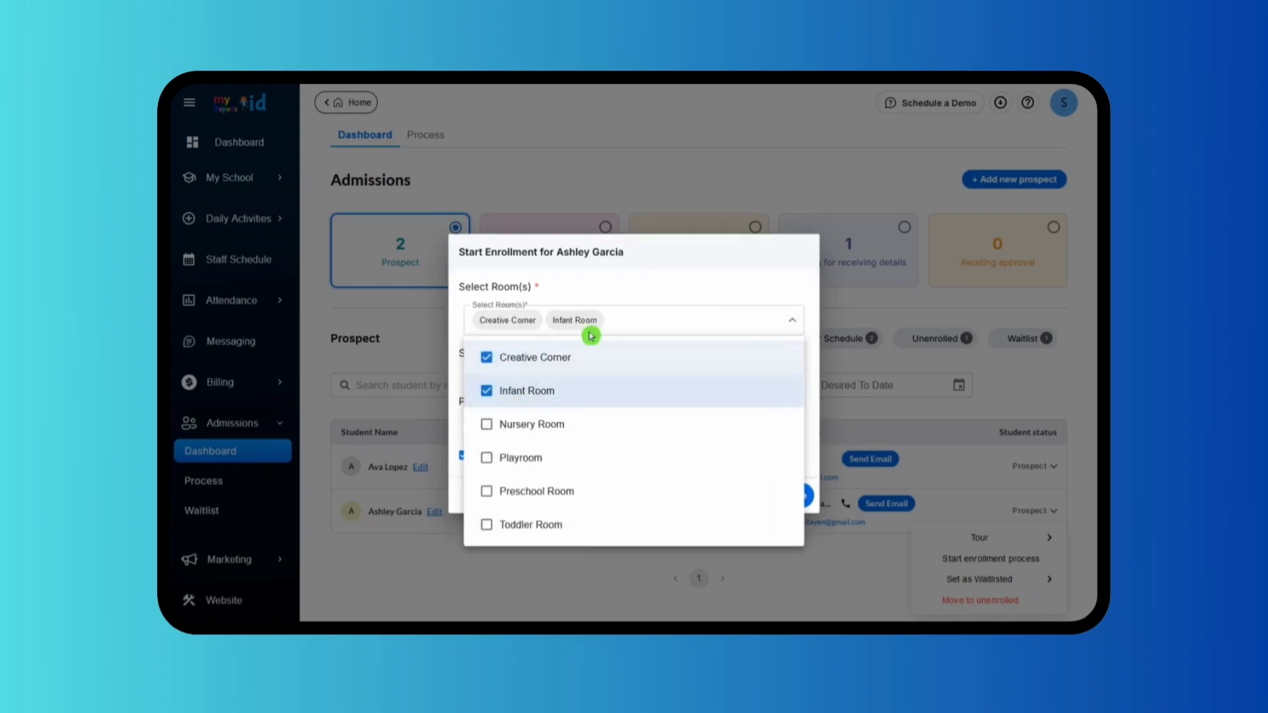
click(634, 294)
Choose Registration Process as the enrollment's registration process and Monthly Plan as the program.
click(581, 376)
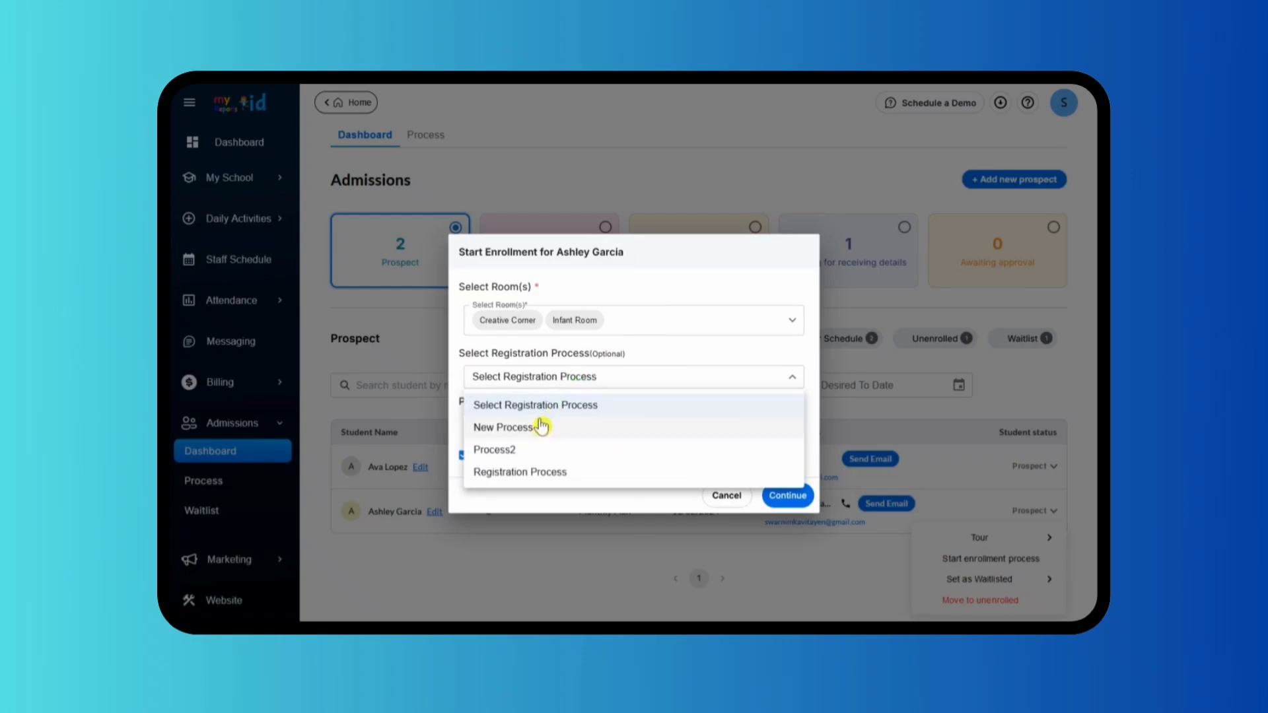
click(518, 471)
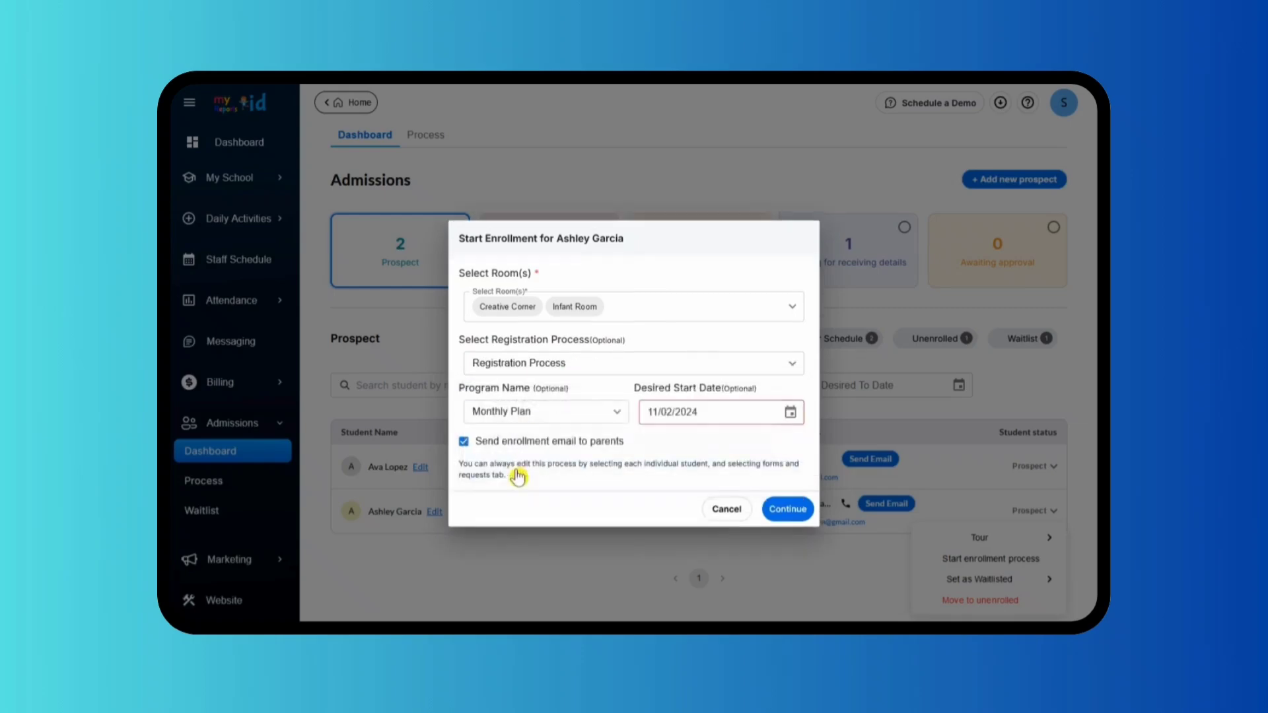
click(619, 414)
click(519, 462)
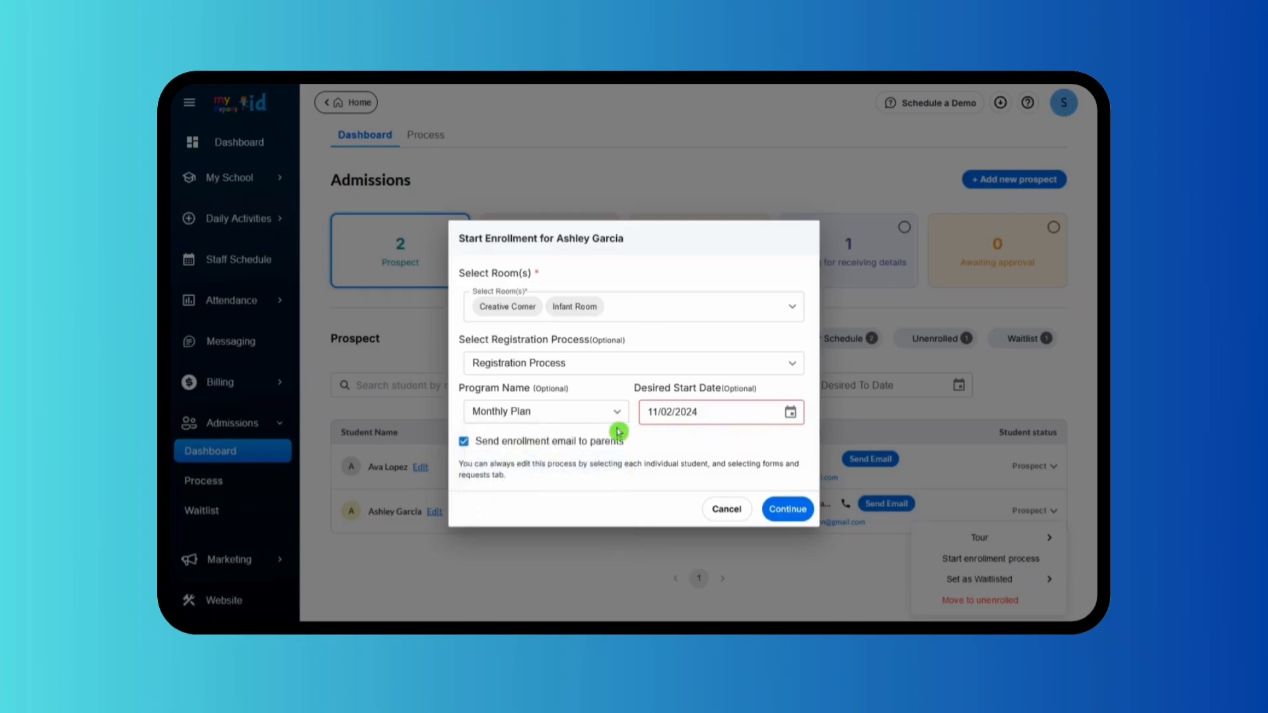
Set the desired start date to 01/01/2025 and start the enrollment process, sending the email to the parents.
click(789, 416)
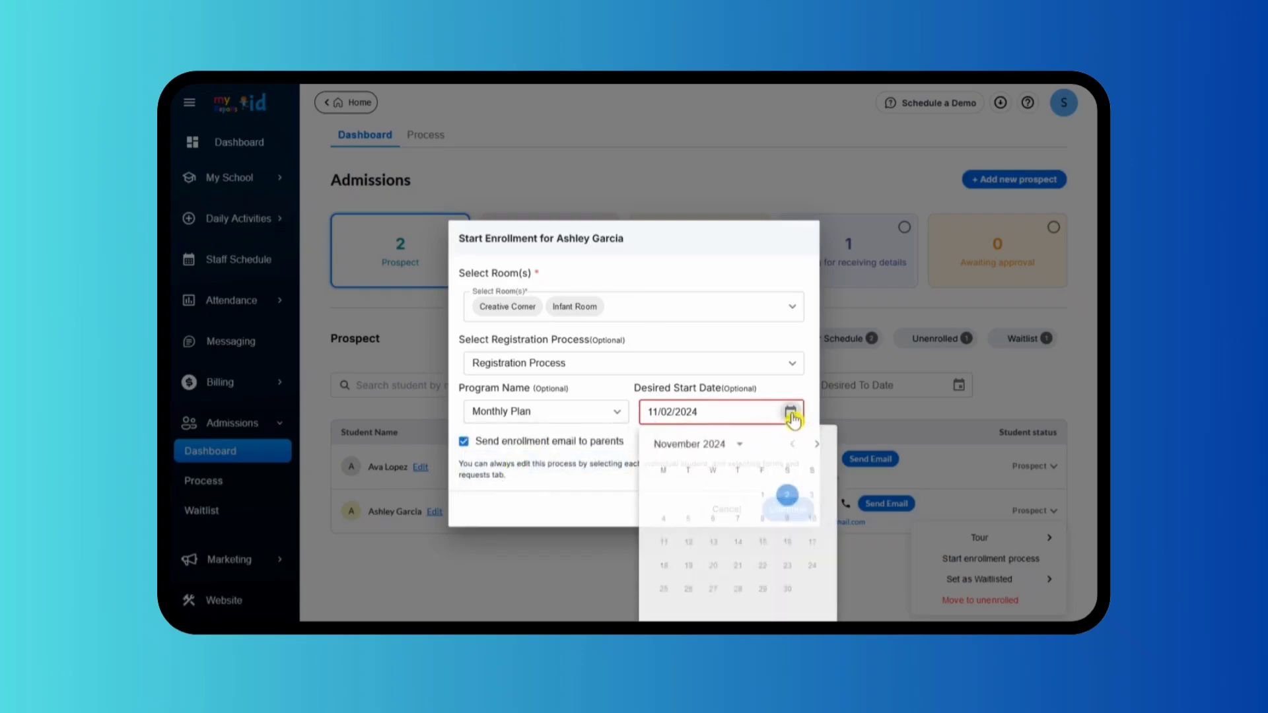
click(816, 444)
click(816, 444)
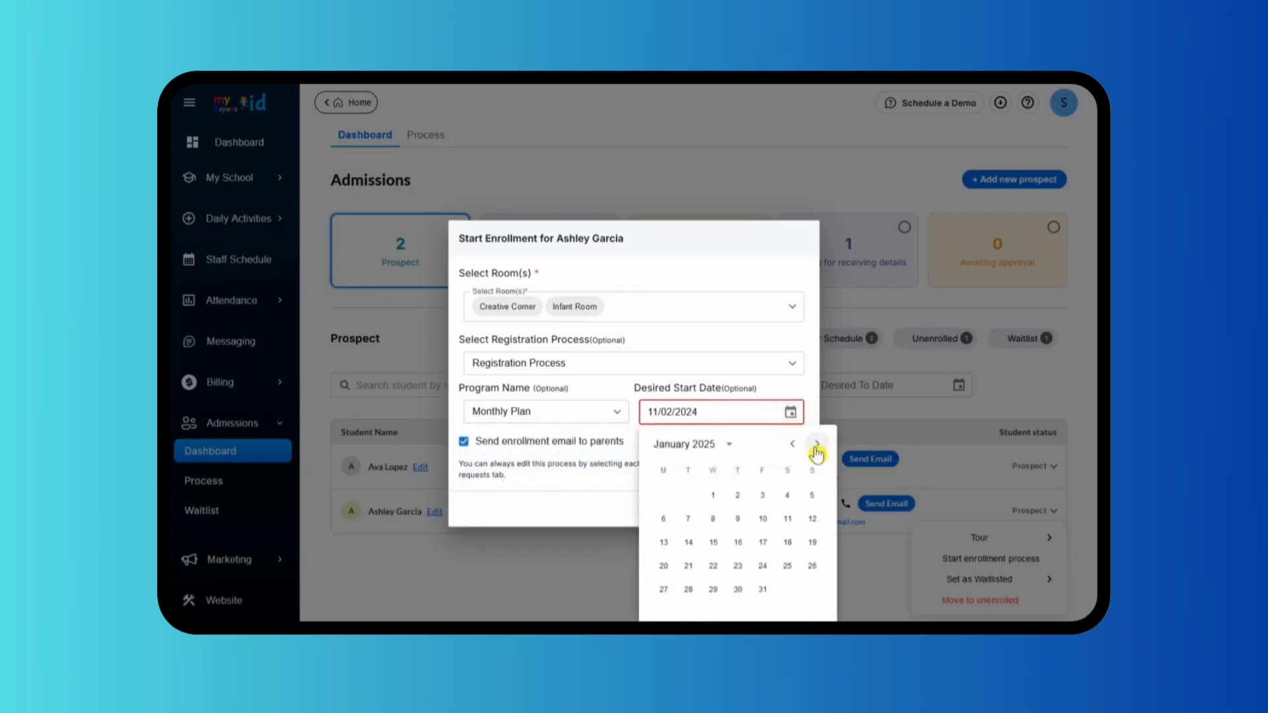
click(713, 495)
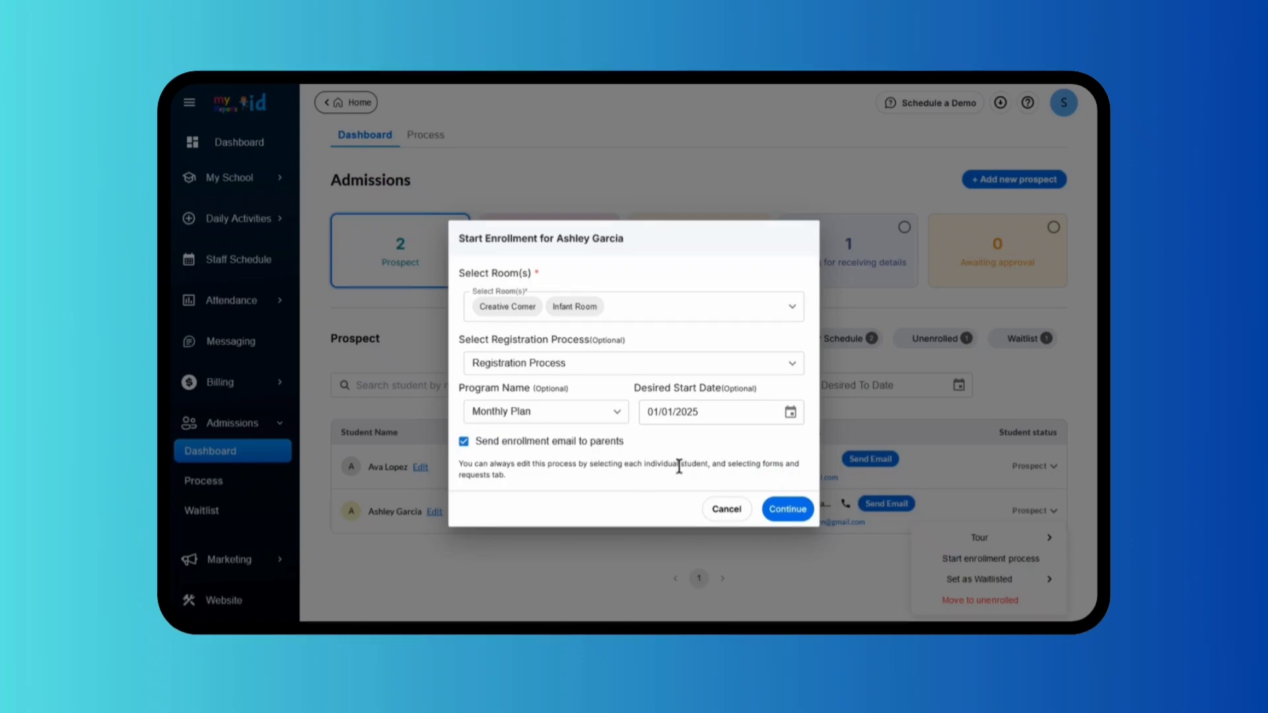
click(789, 509)
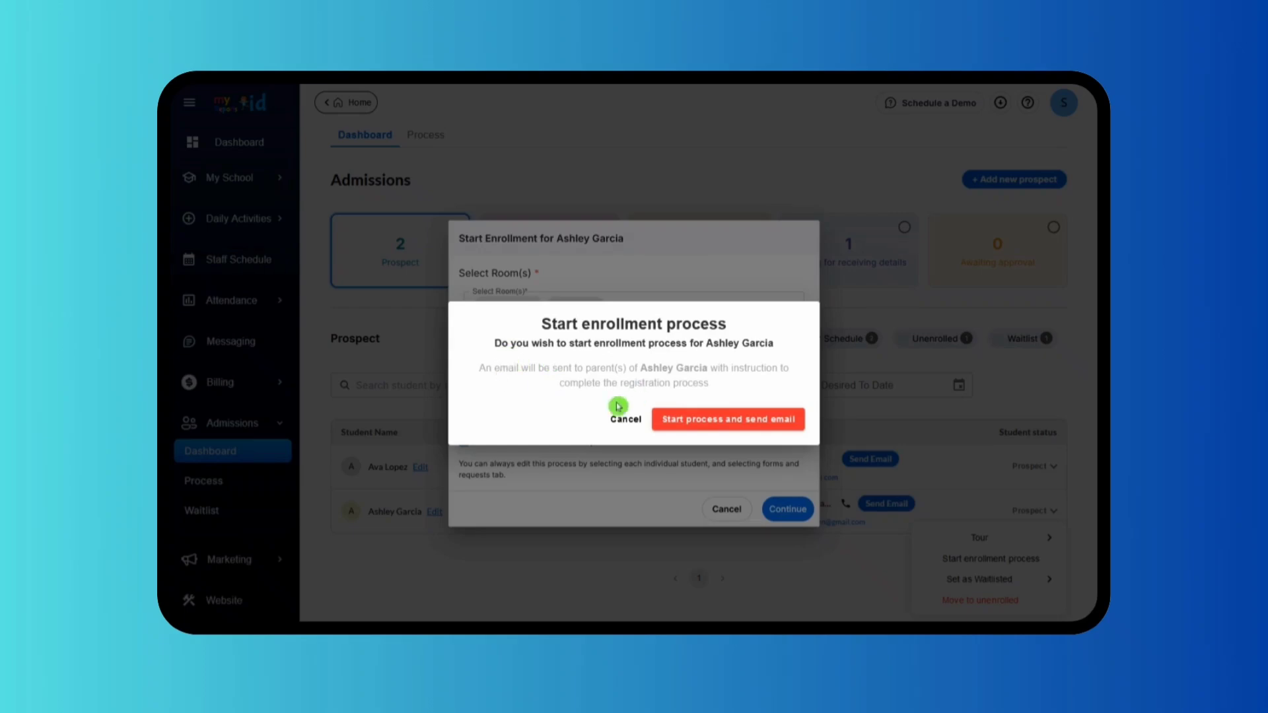
click(708, 420)
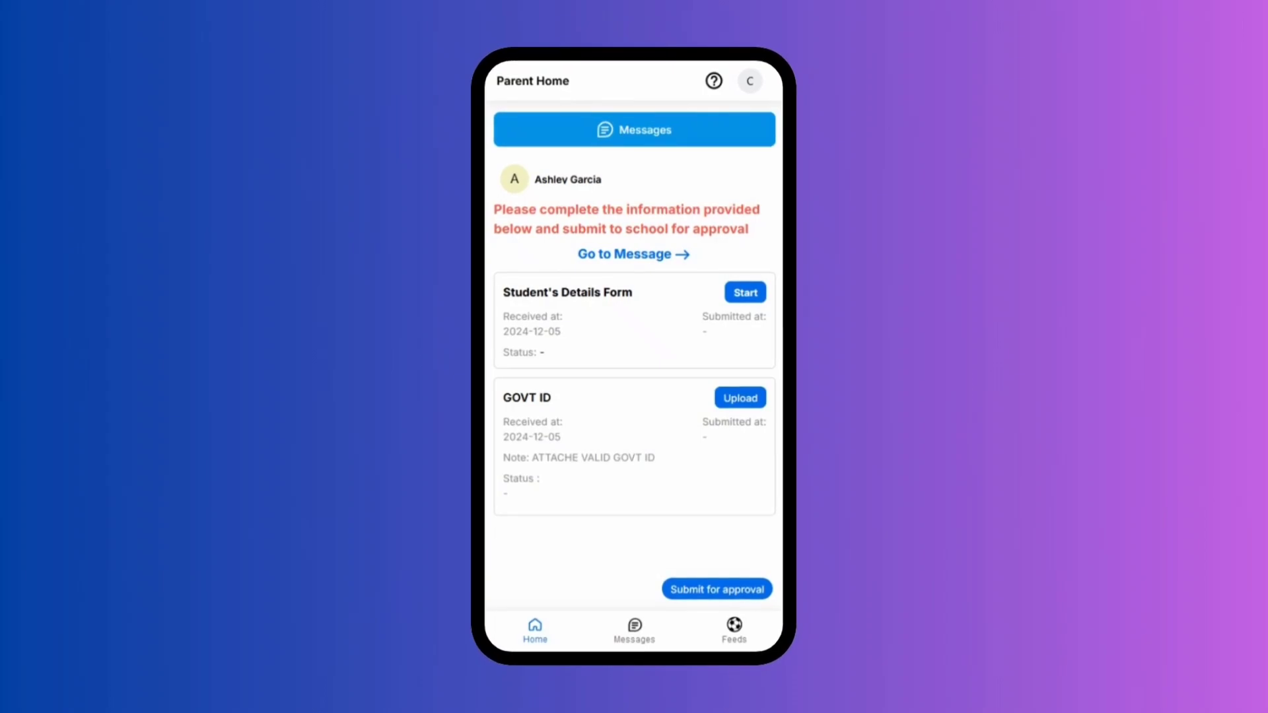
From Parent Home, start the Student's Details Form and set the child's gender to Male.
click(745, 293)
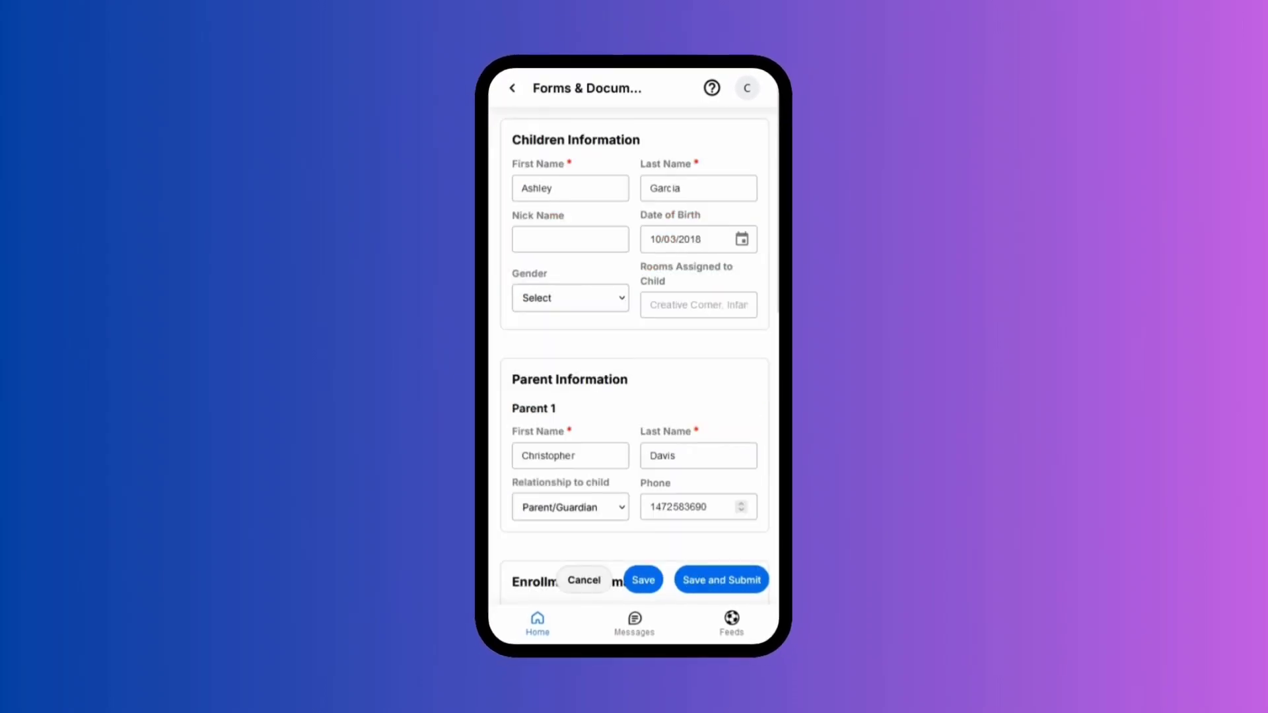
click(580, 298)
click(560, 342)
Fill in the parent's name, signature date 12/05/2024 and parent signature, and save and submit the form.
scroll(587, 300, down, 8)
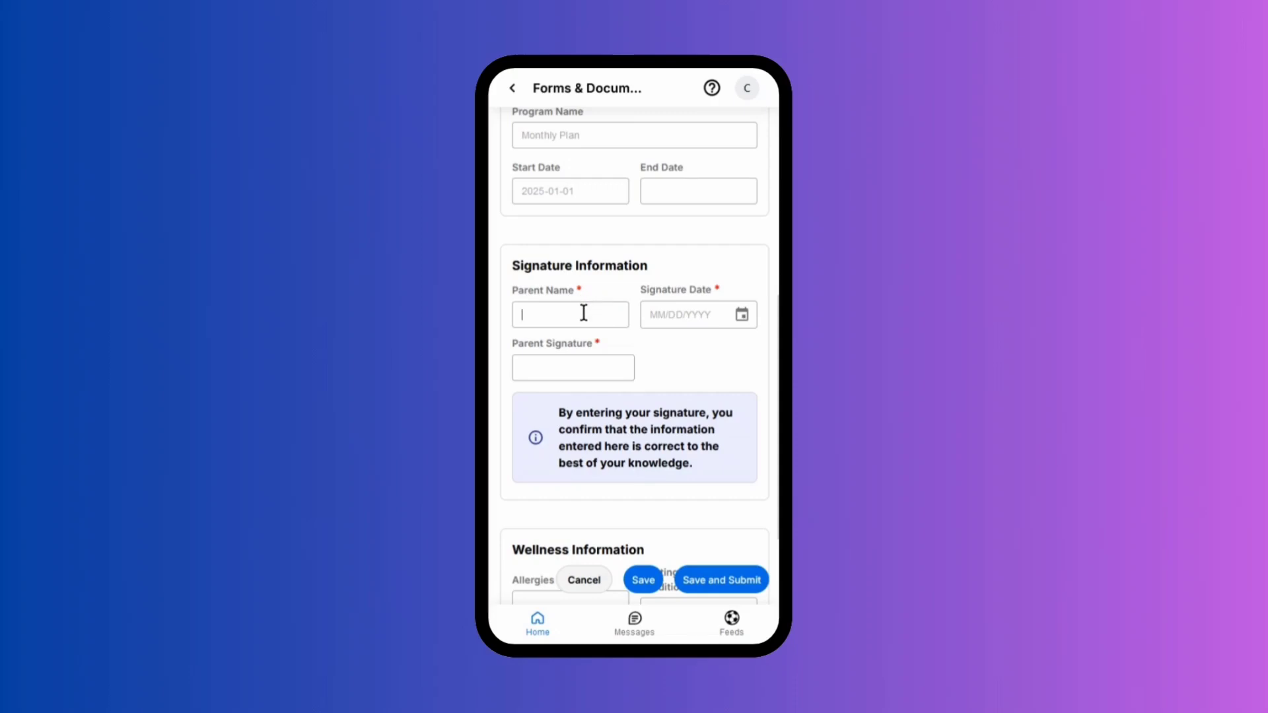
text(Christopher)
click(594, 275)
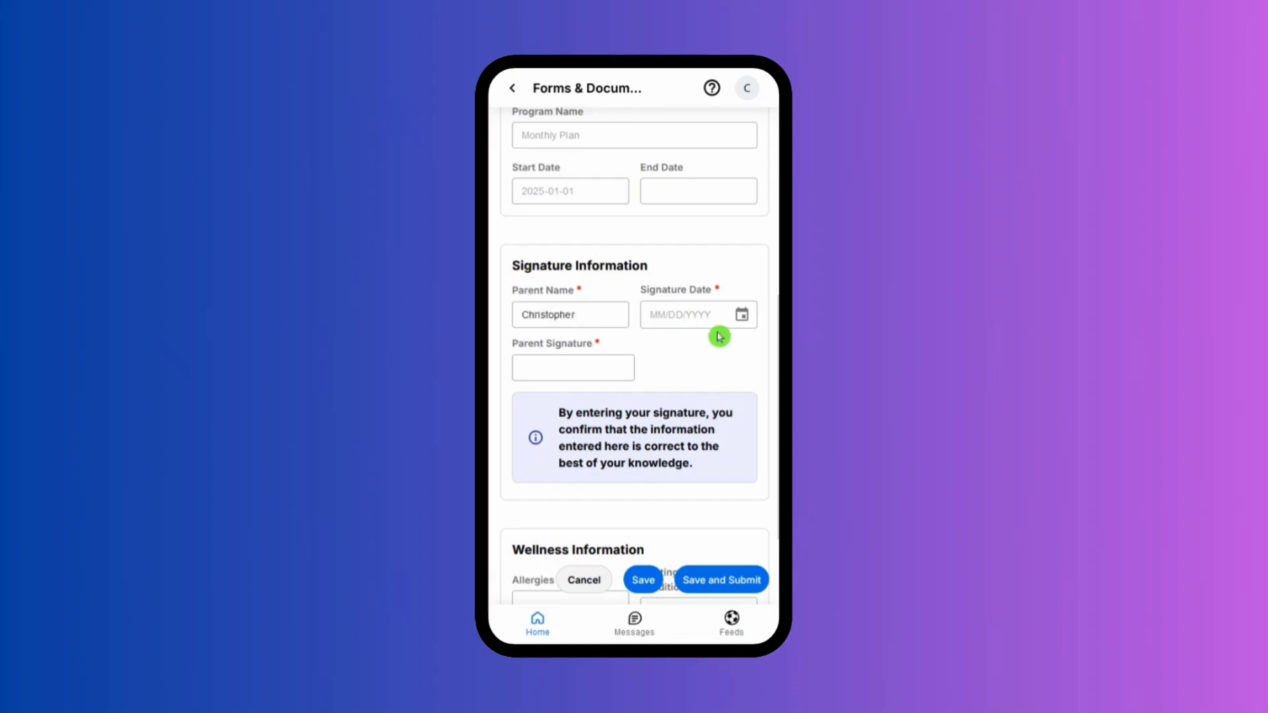
click(740, 317)
click(673, 408)
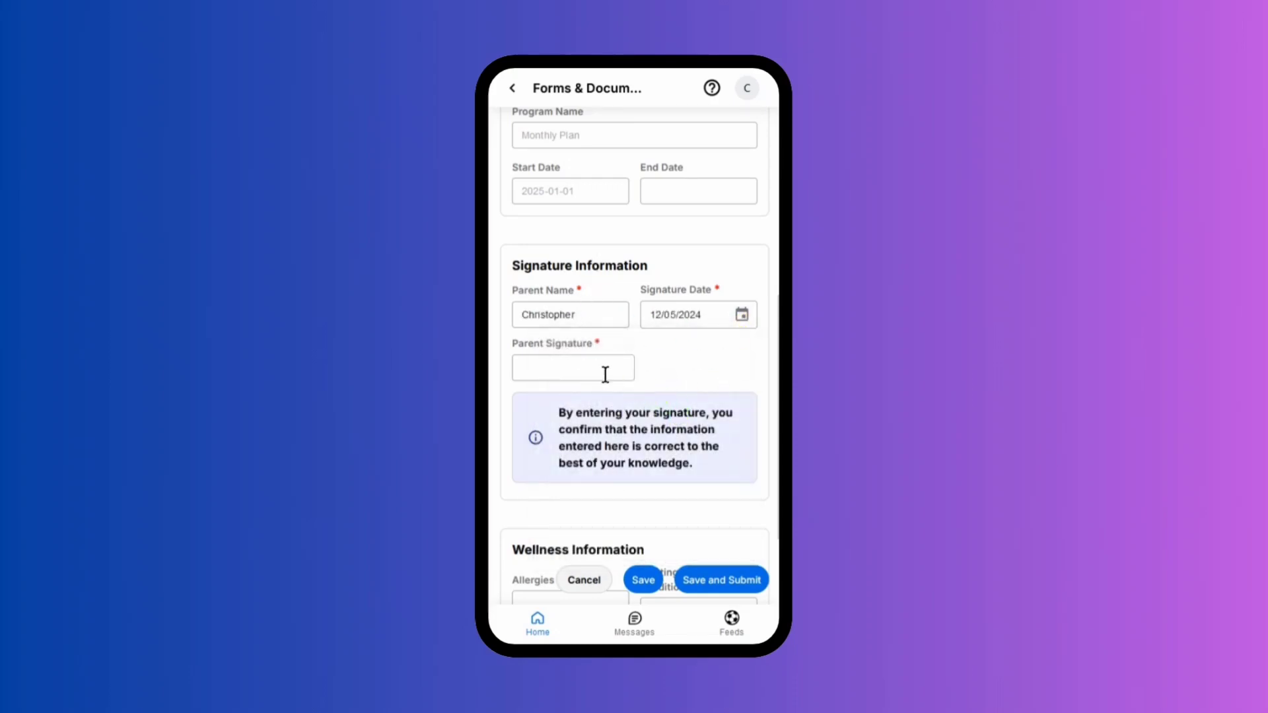
text(Christopher)
scroll(657, 442, down, 3)
scroll(660, 444, up, 5)
scroll(684, 447, down, 2)
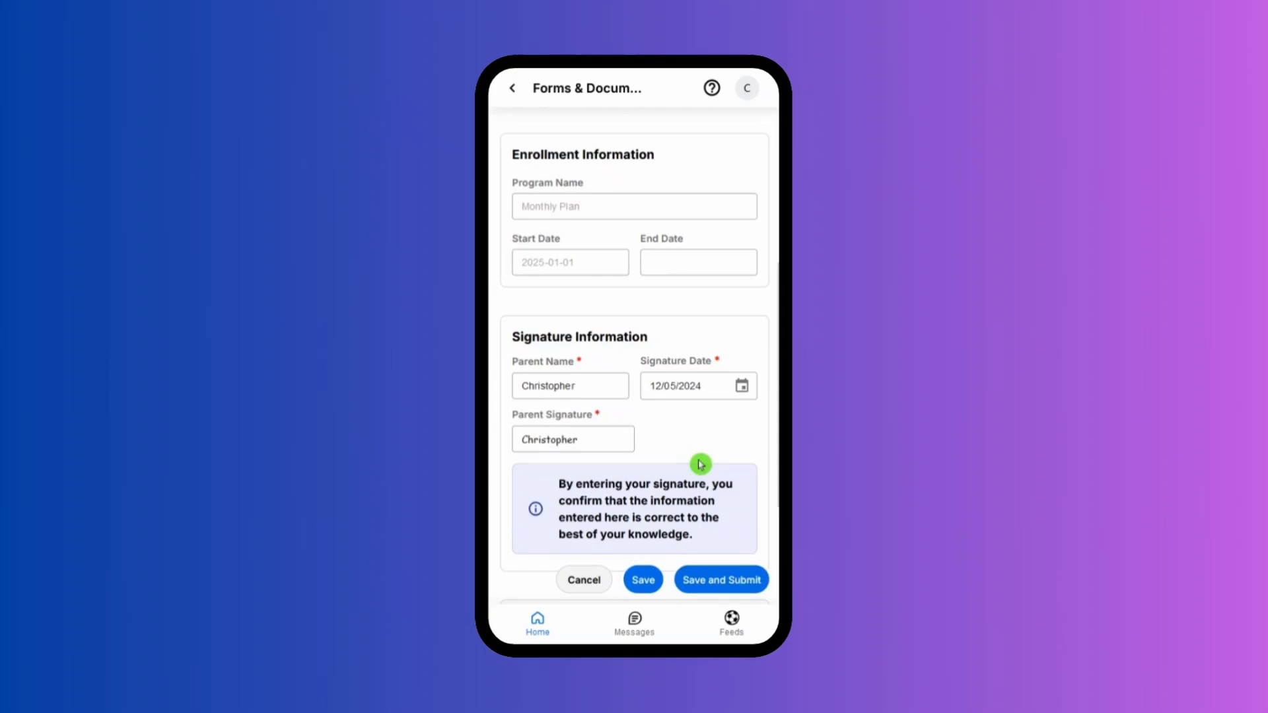
click(711, 581)
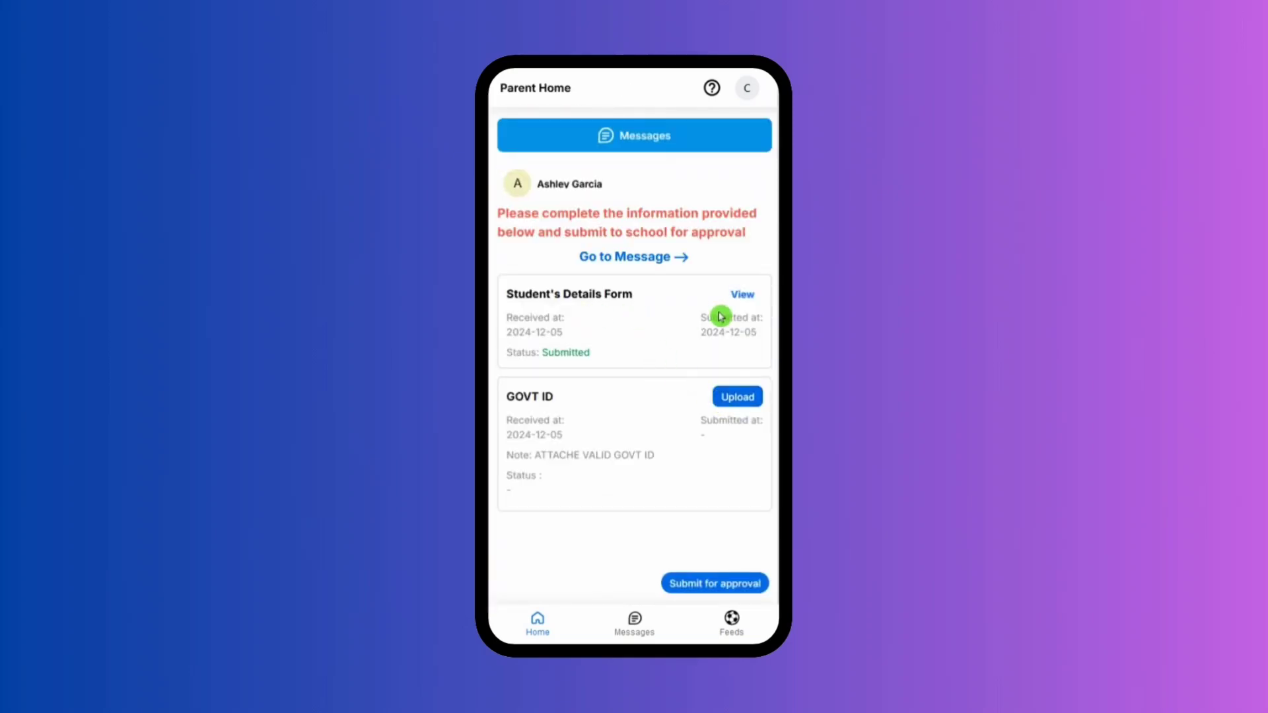
Upload a document for the GOVT ID request and submit the completed forms and requests for approval.
click(730, 402)
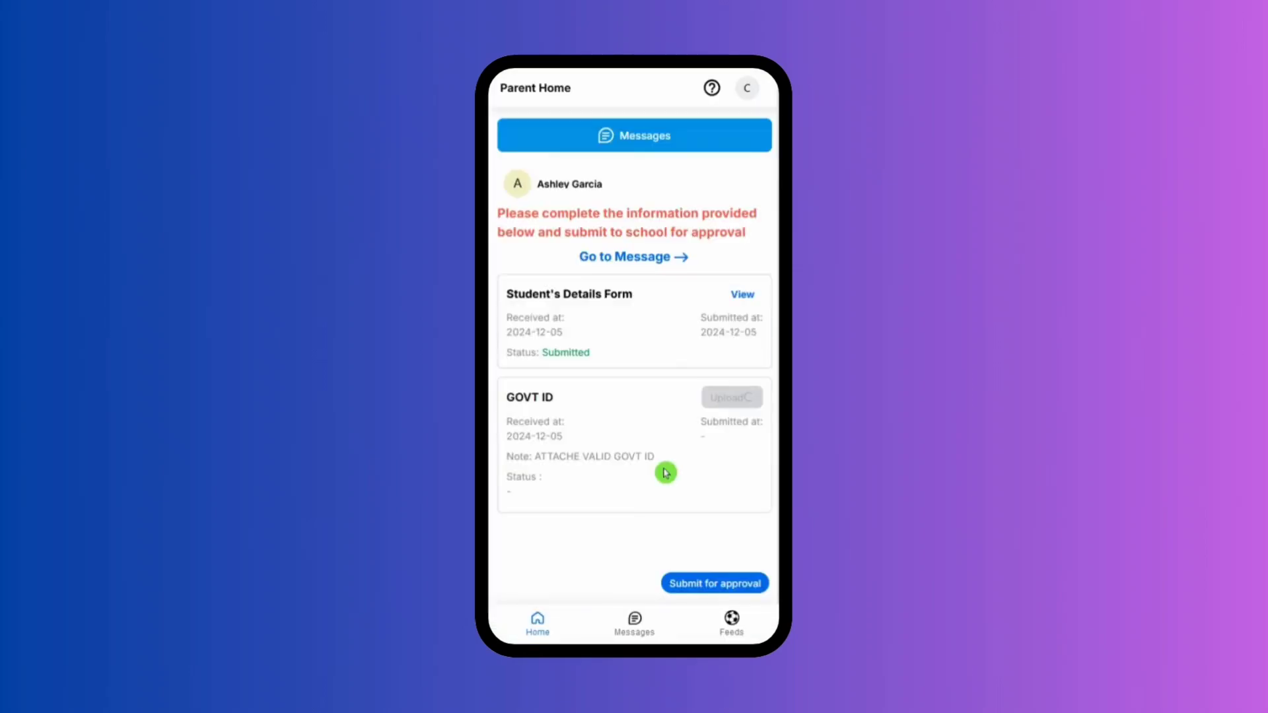
click(532, 503)
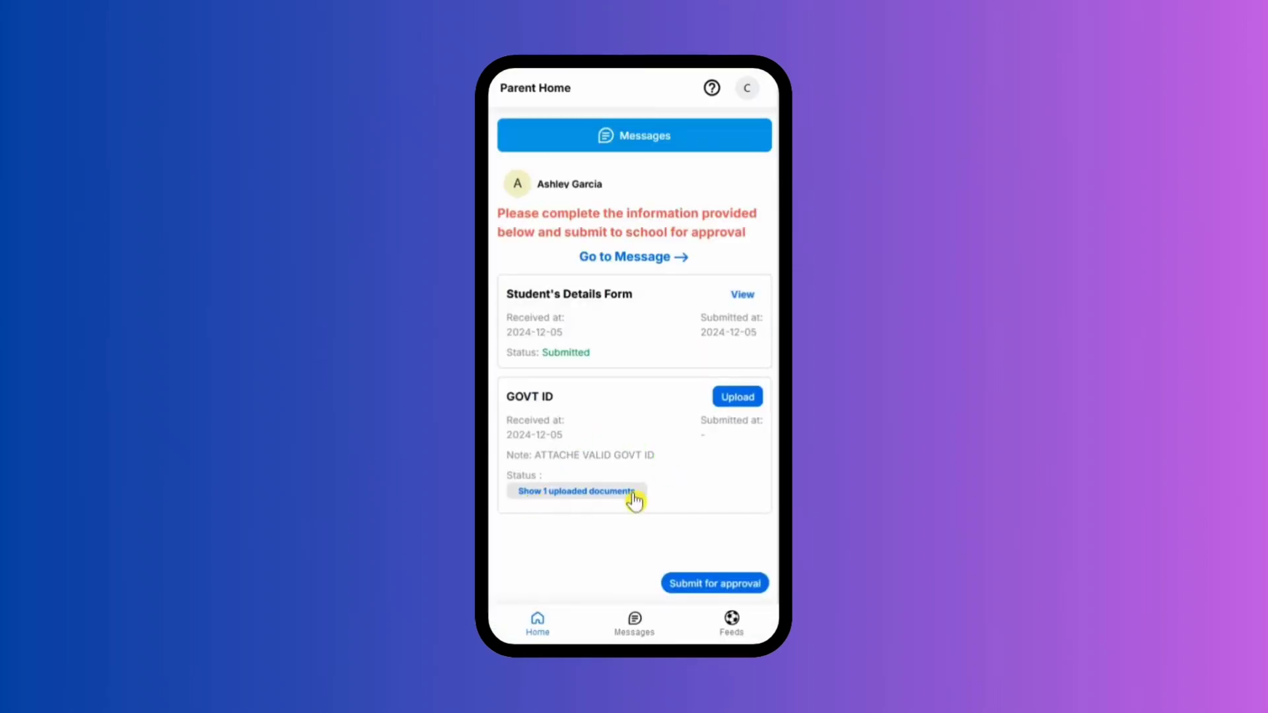
click(693, 586)
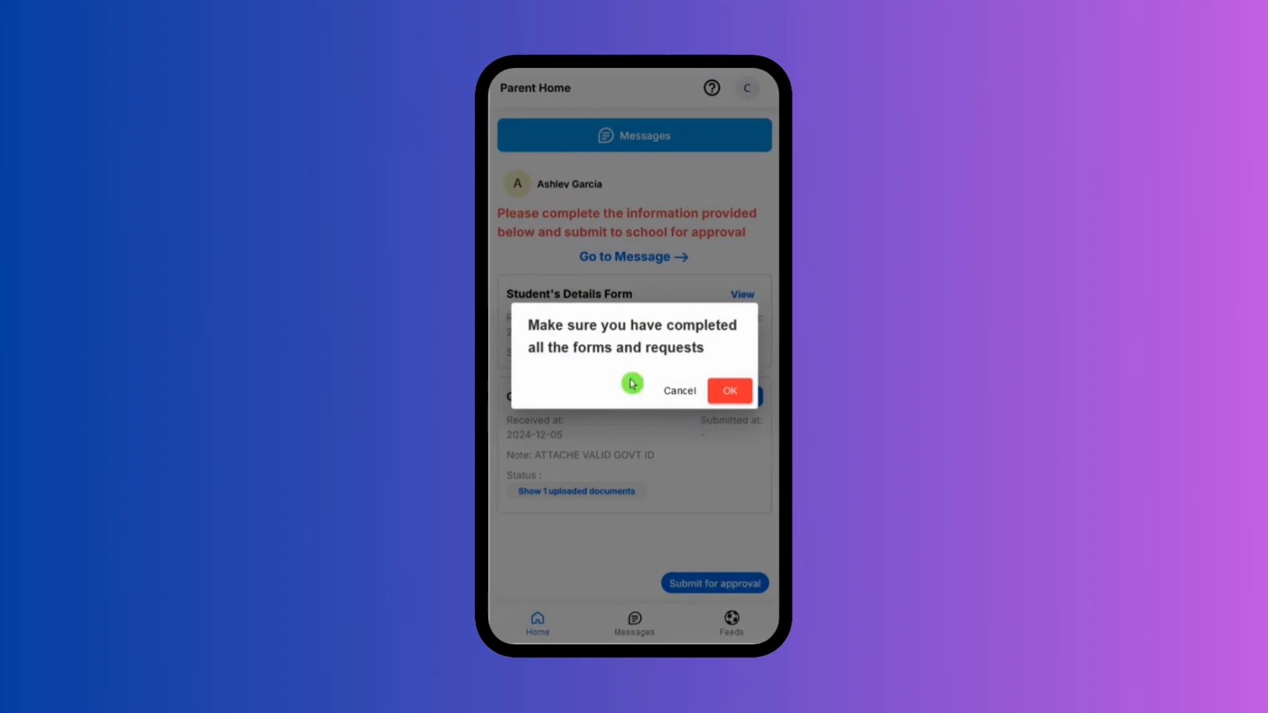
click(732, 397)
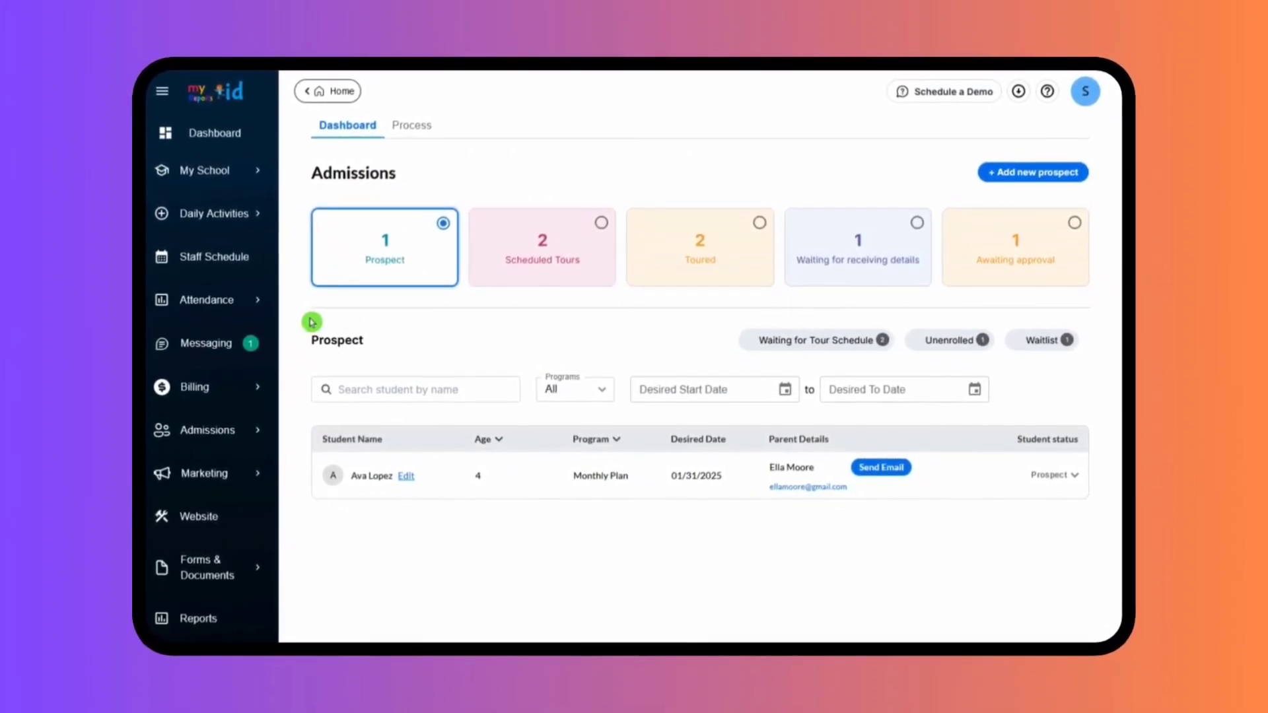
In the school's Admissions dashboard, open the student awaiting approval and review the submitted Student's Details Form from beginning to end.
click(1020, 249)
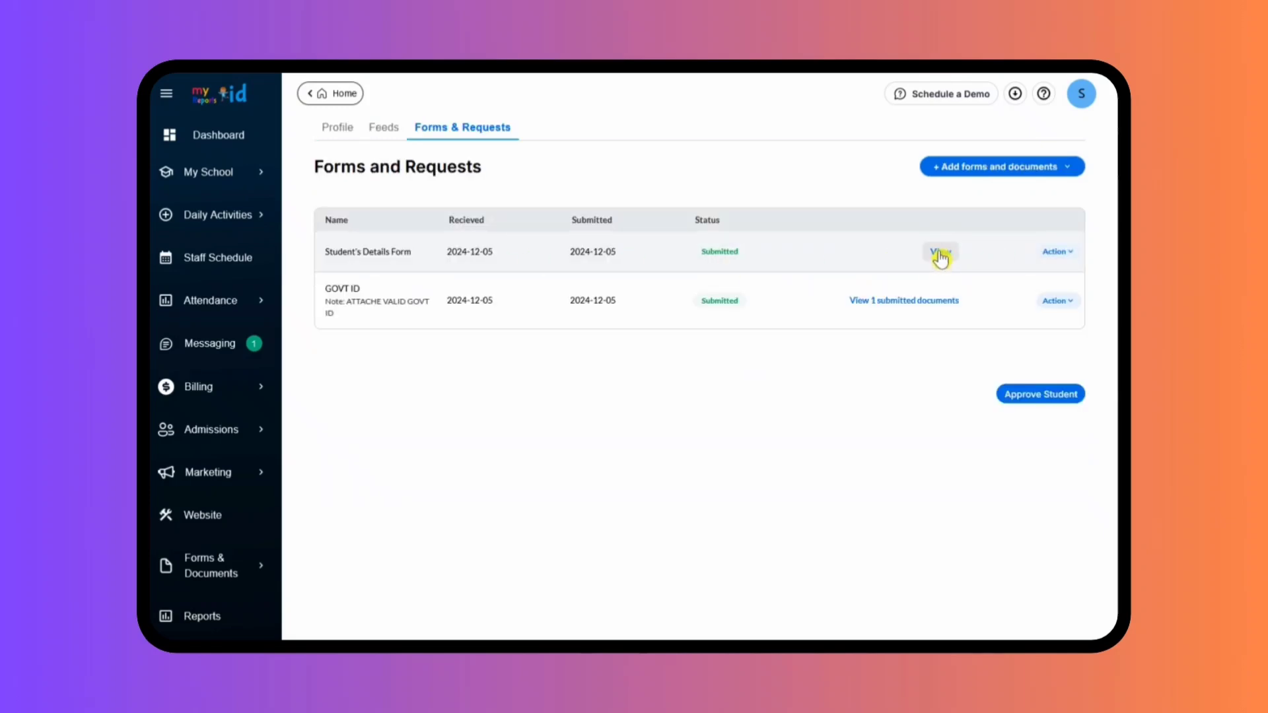
click(940, 253)
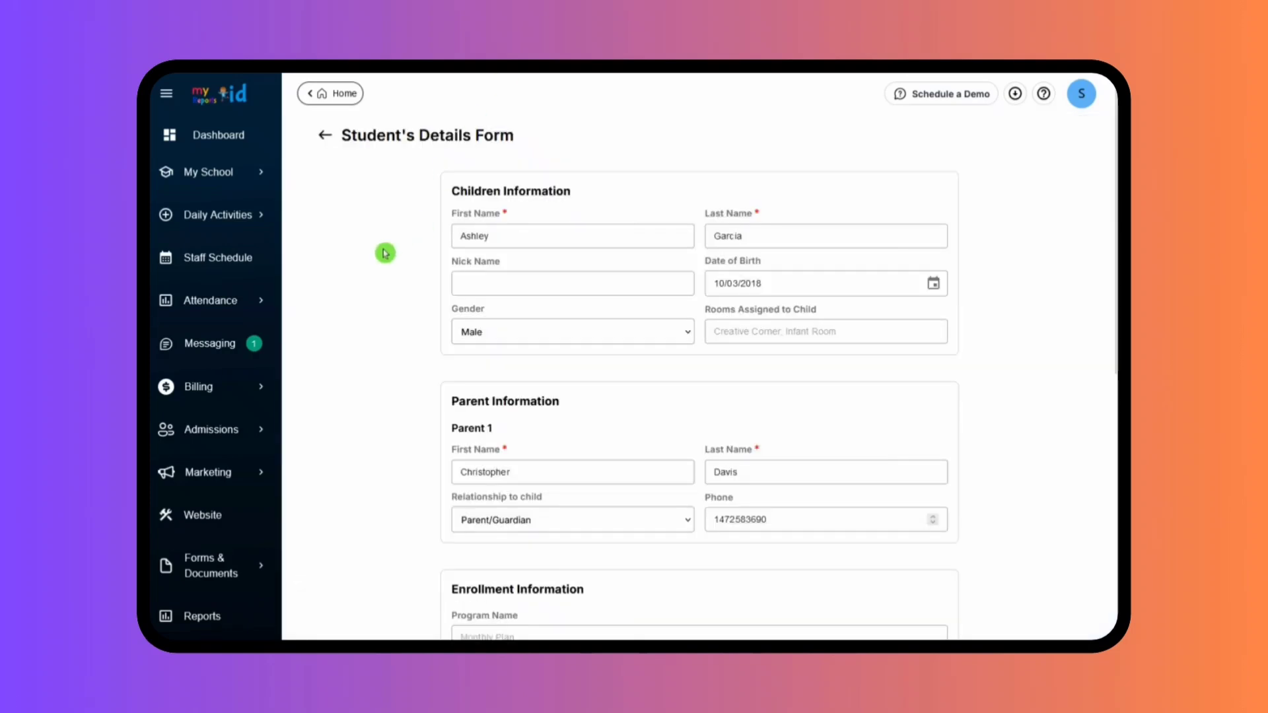
scroll(385, 252, down, 9)
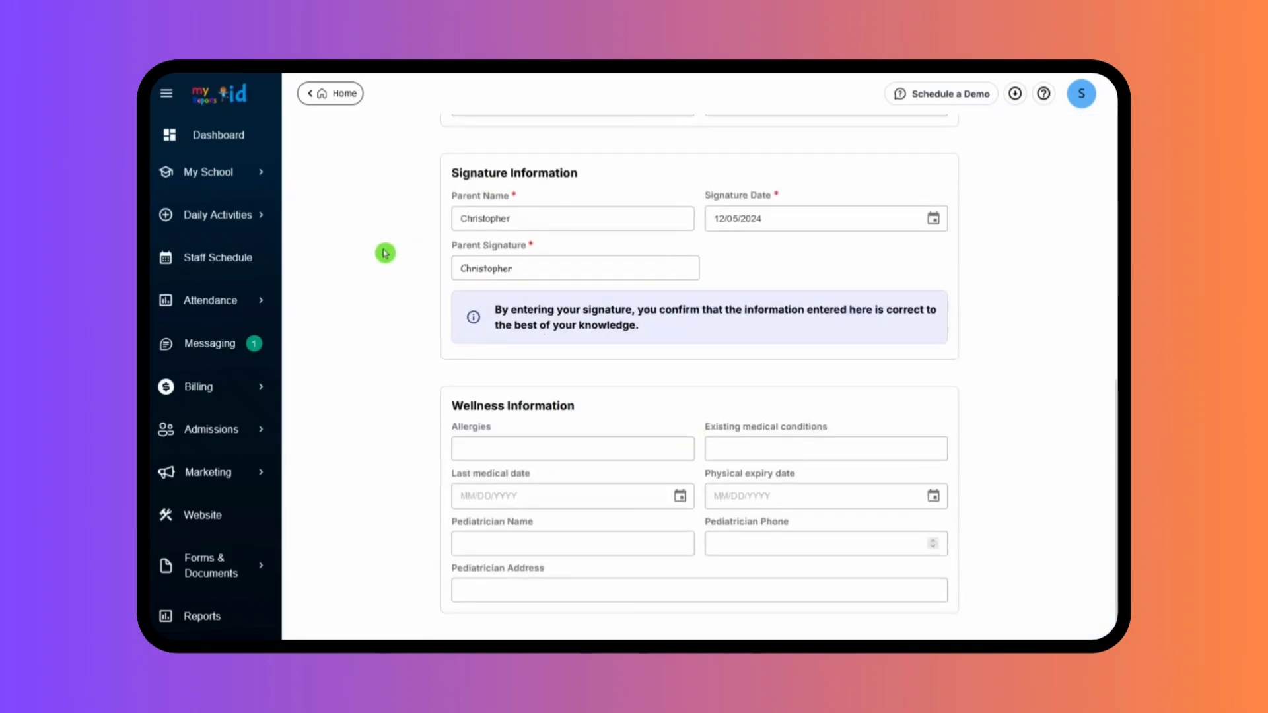
scroll(385, 253, down, 2)
scroll(385, 253, up, 10)
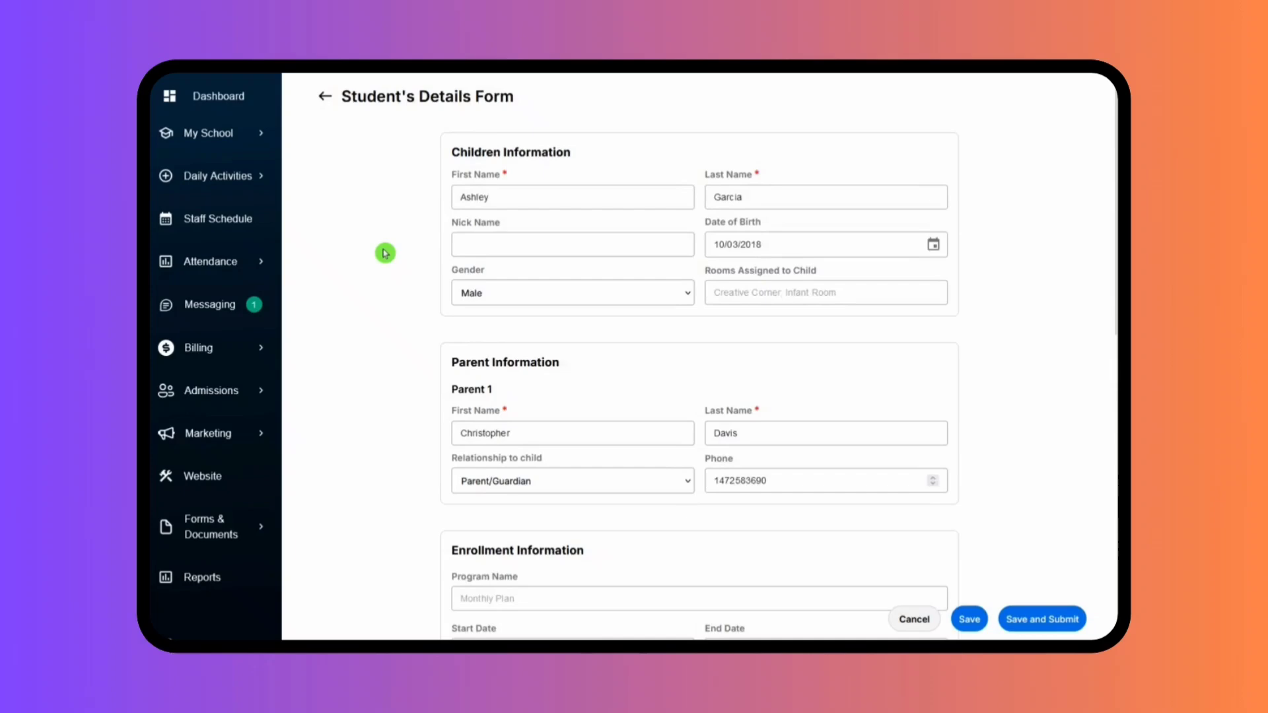
click(326, 97)
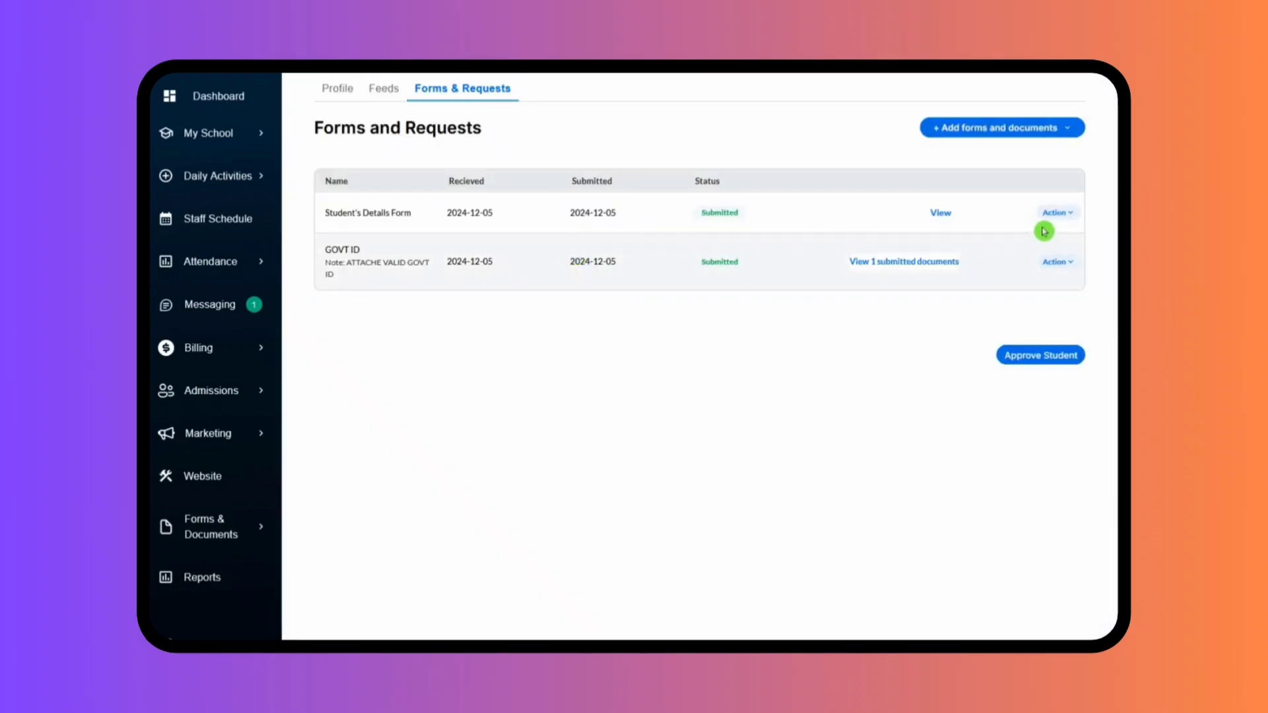
Check the available actions for the Student's Details Form and GOVT ID, and view the submitted GOVT ID document.
click(1057, 212)
click(863, 319)
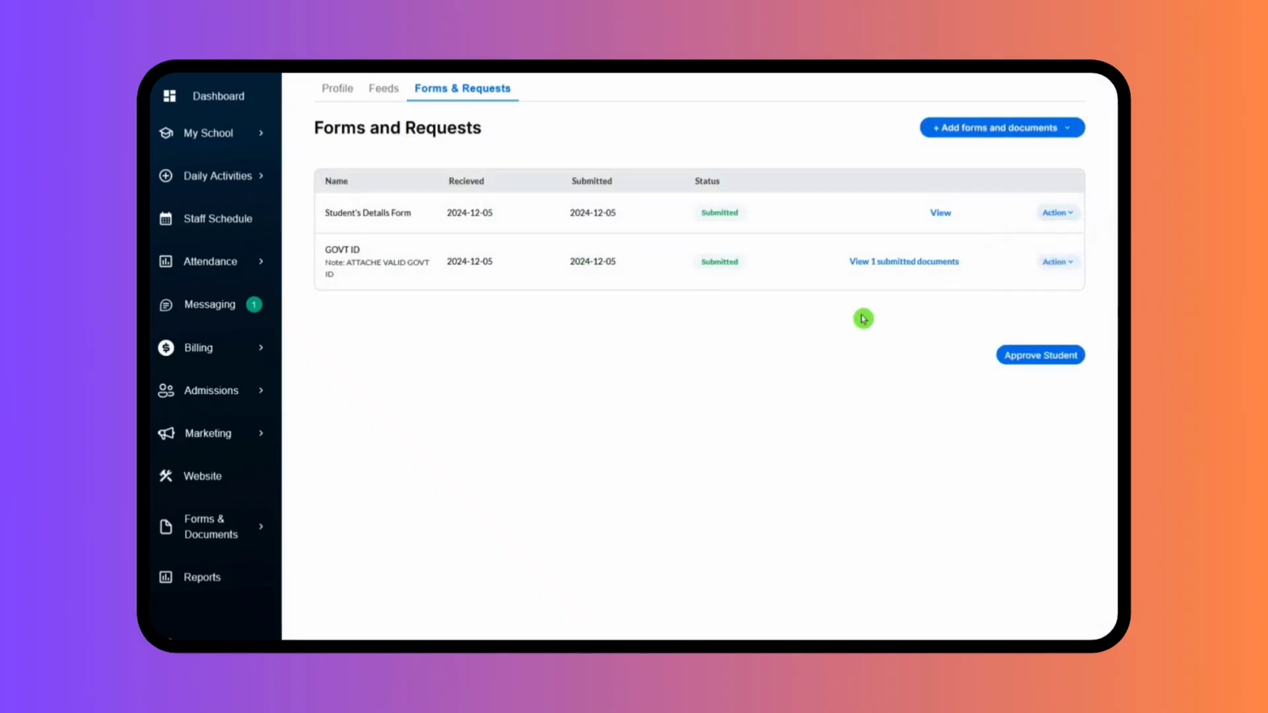
click(1058, 262)
click(881, 316)
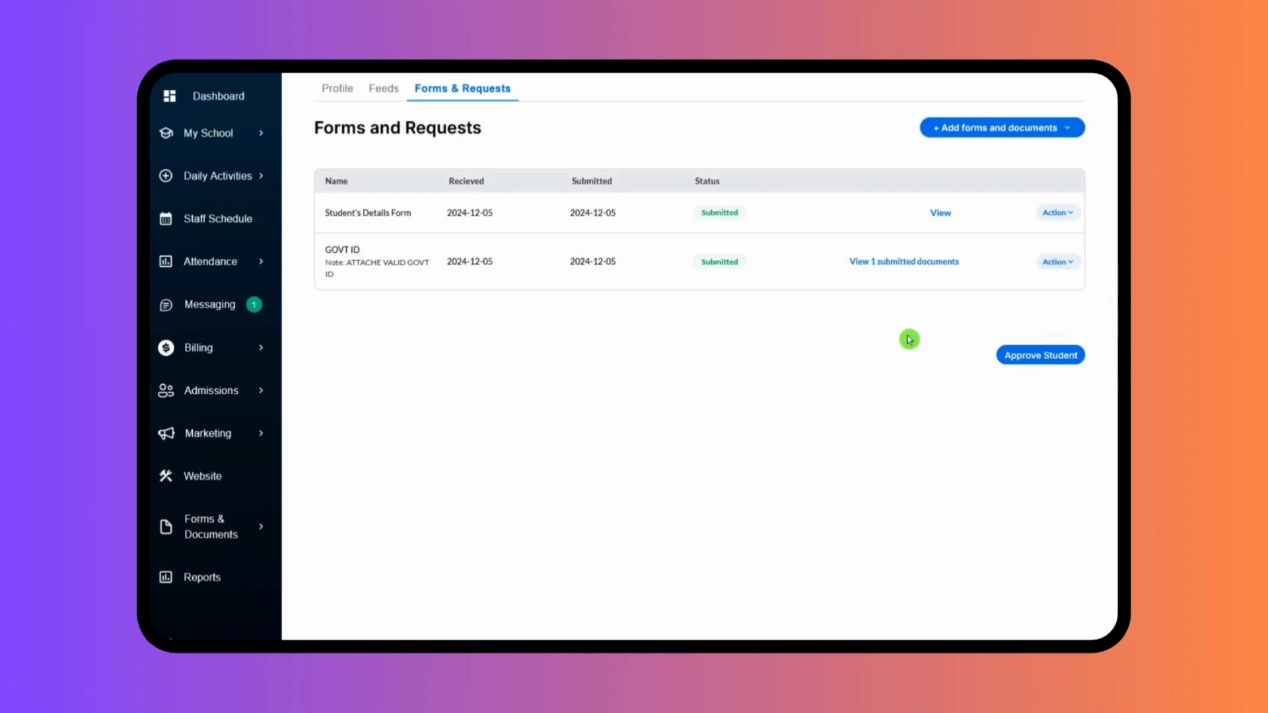
click(897, 262)
click(680, 415)
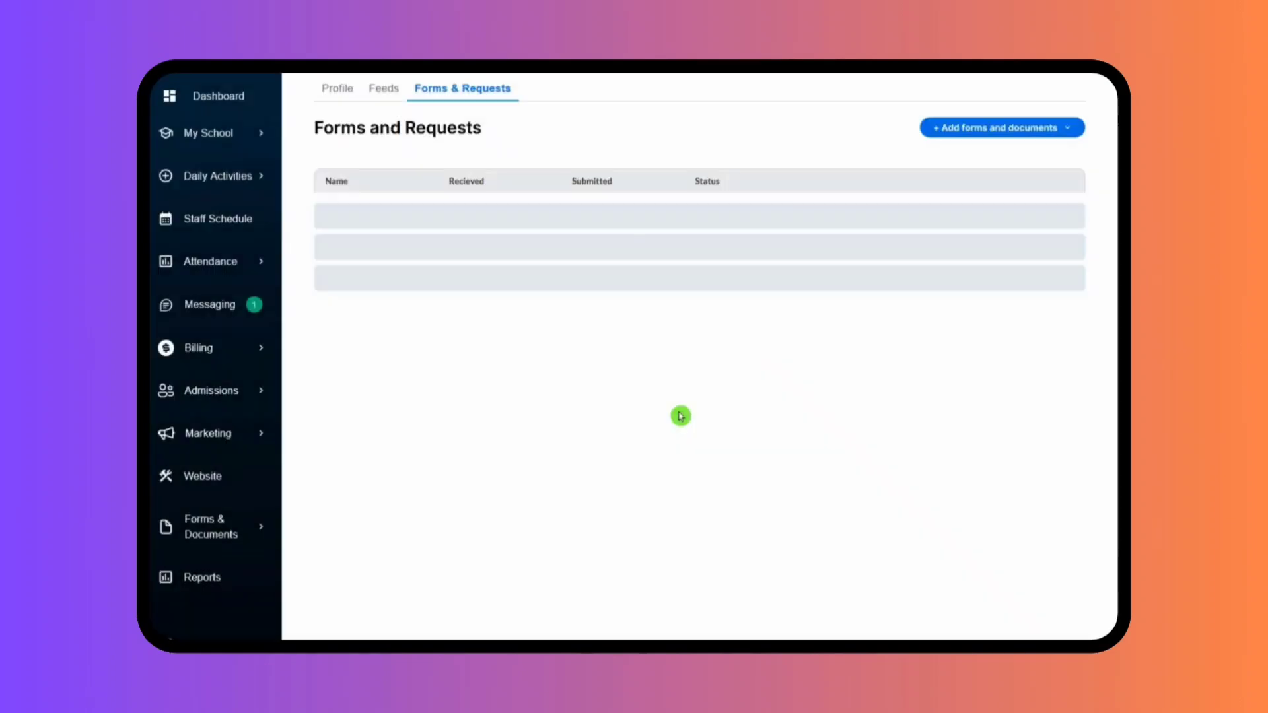
Approve the student whose forms and requests were submitted.
click(1044, 357)
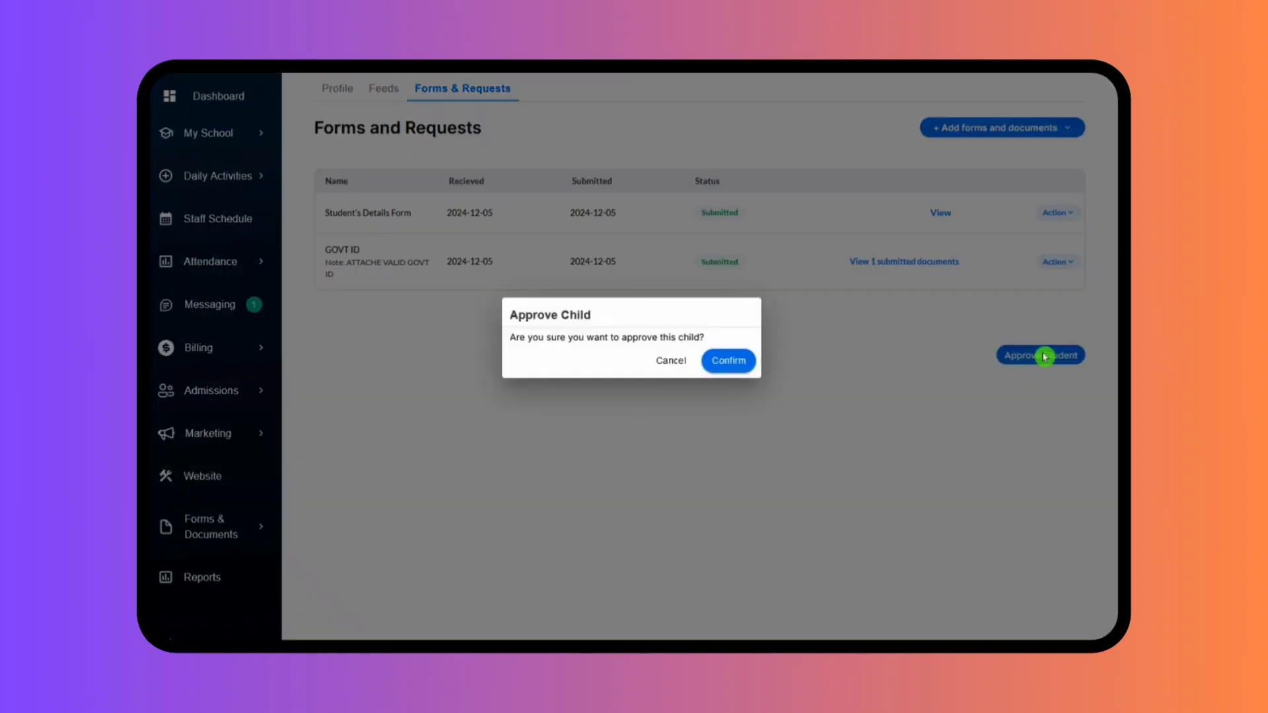
click(730, 358)
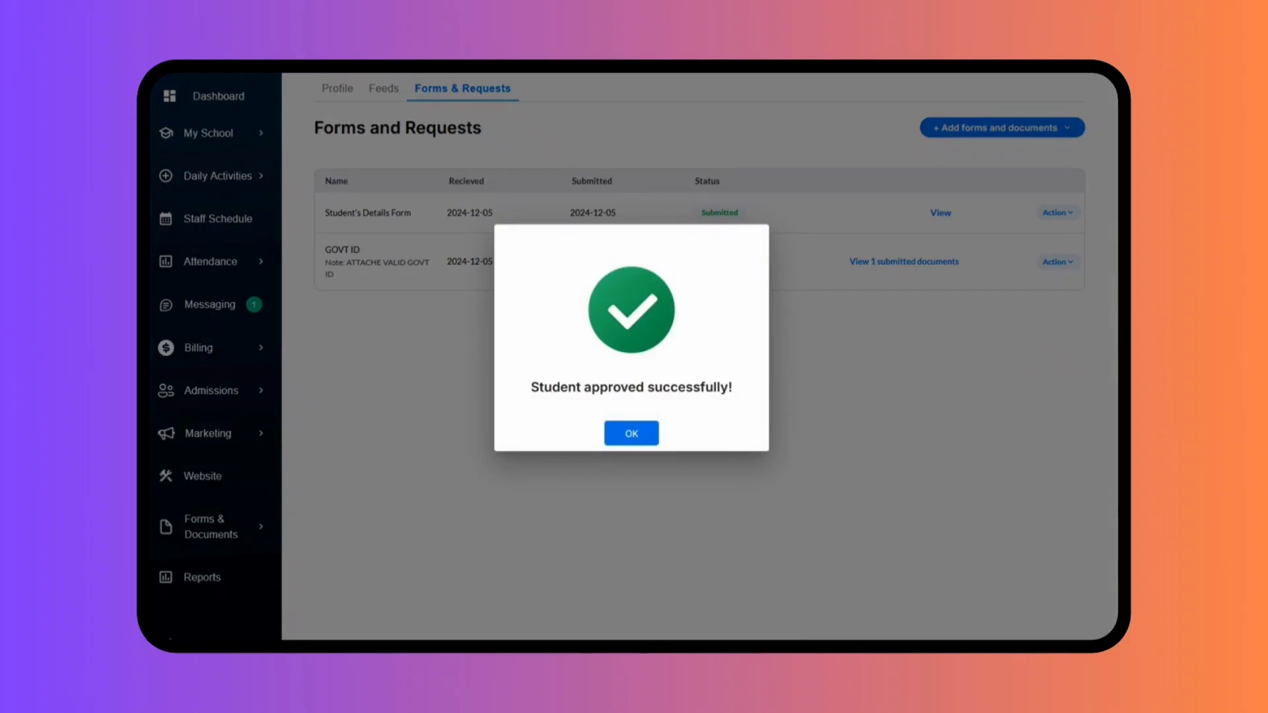
click(632, 436)
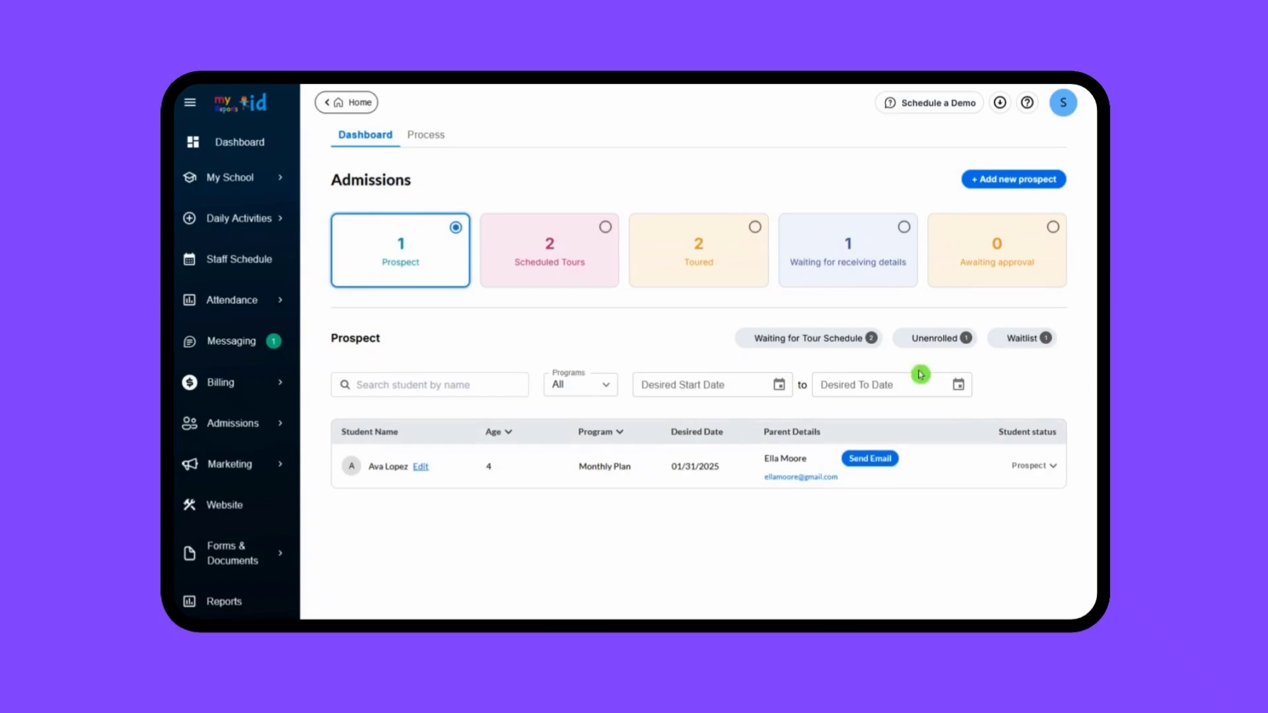
Create a new admissions process named New Process Form and open the selection of forms for parents to fill.
click(248, 426)
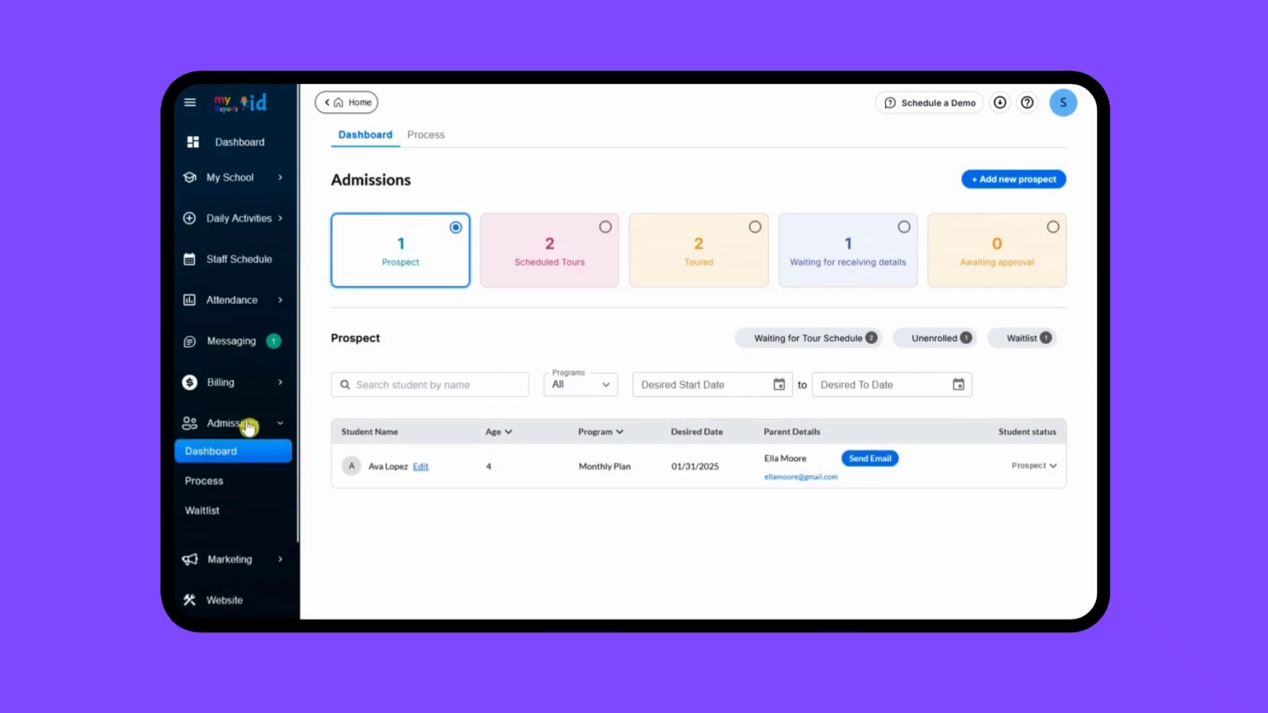
click(209, 482)
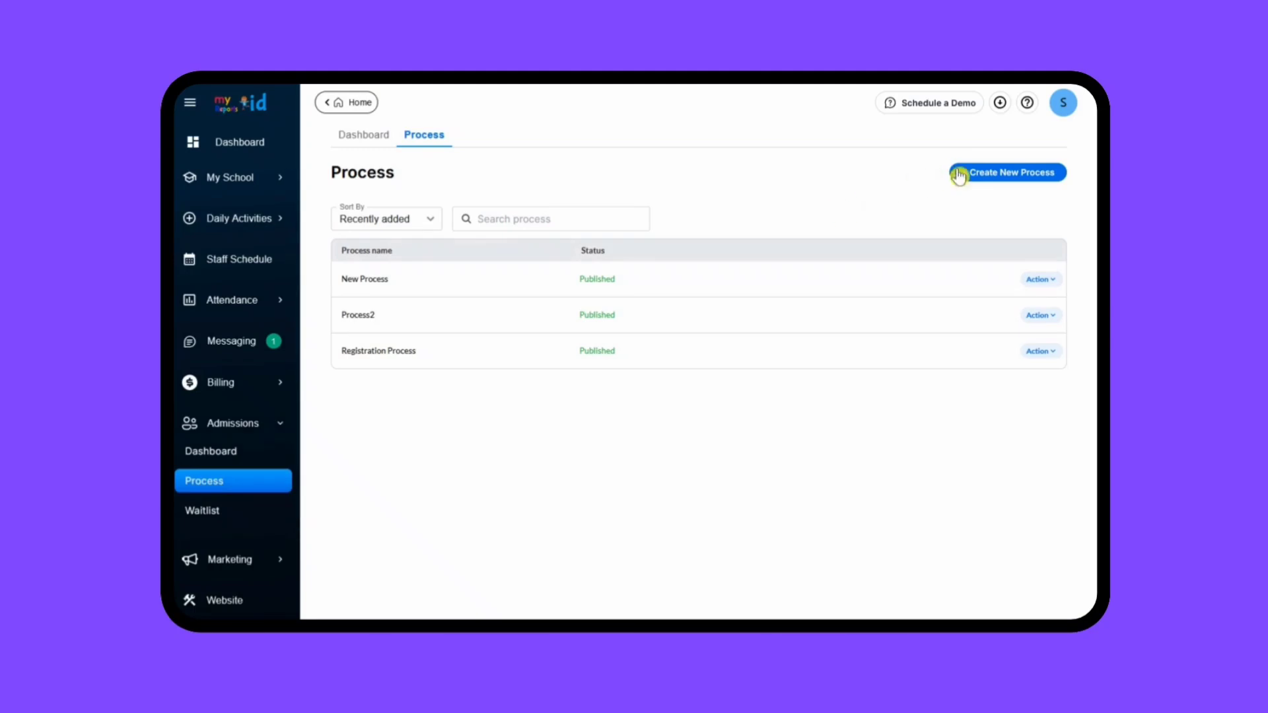
click(1033, 173)
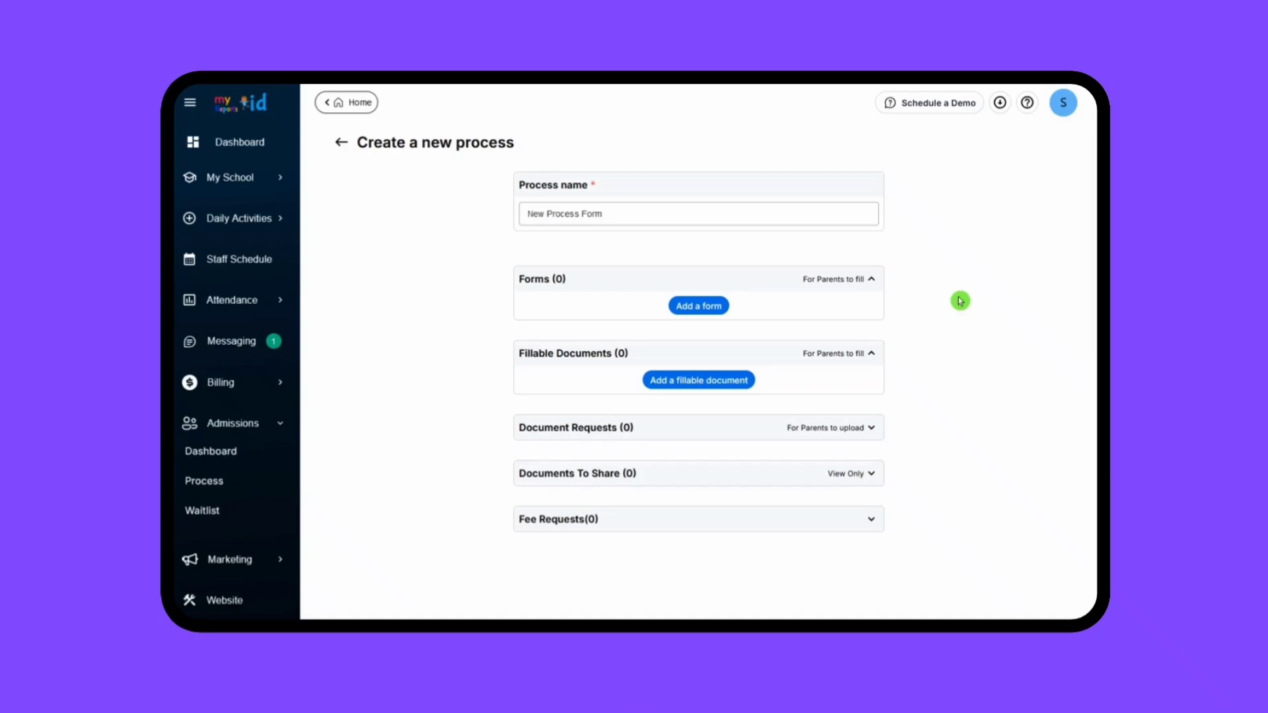
click(707, 307)
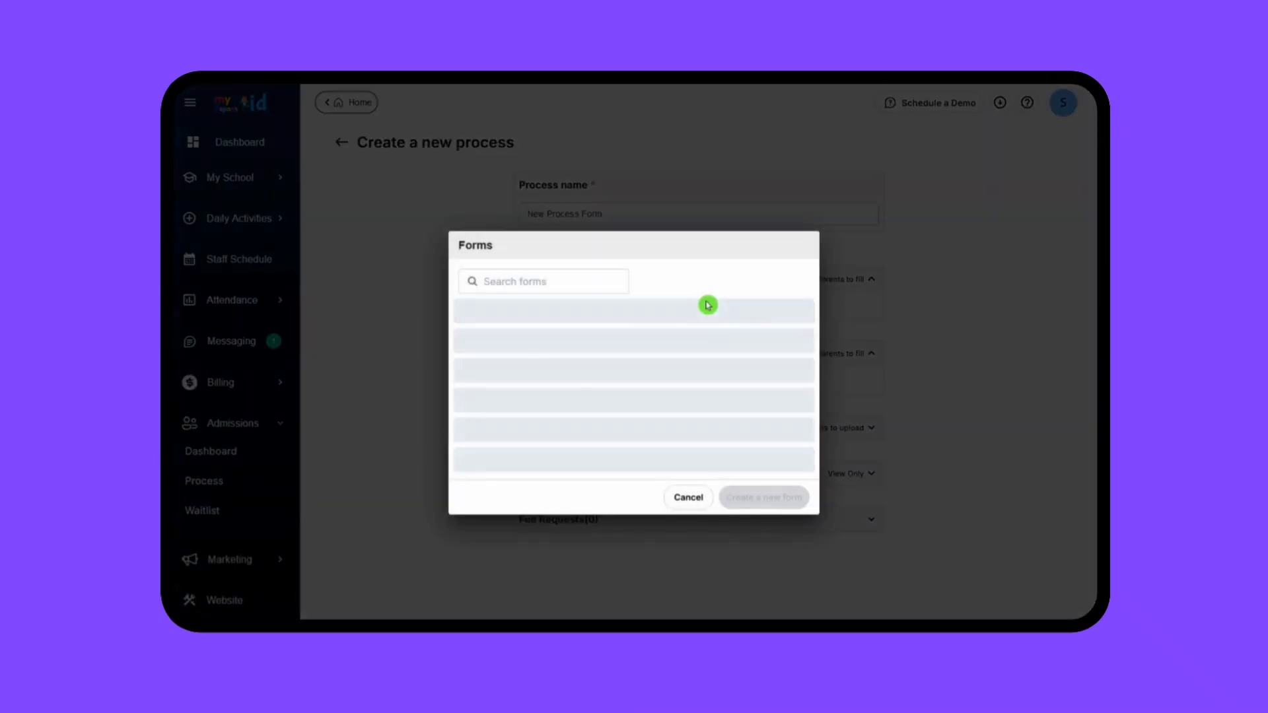
click(463, 312)
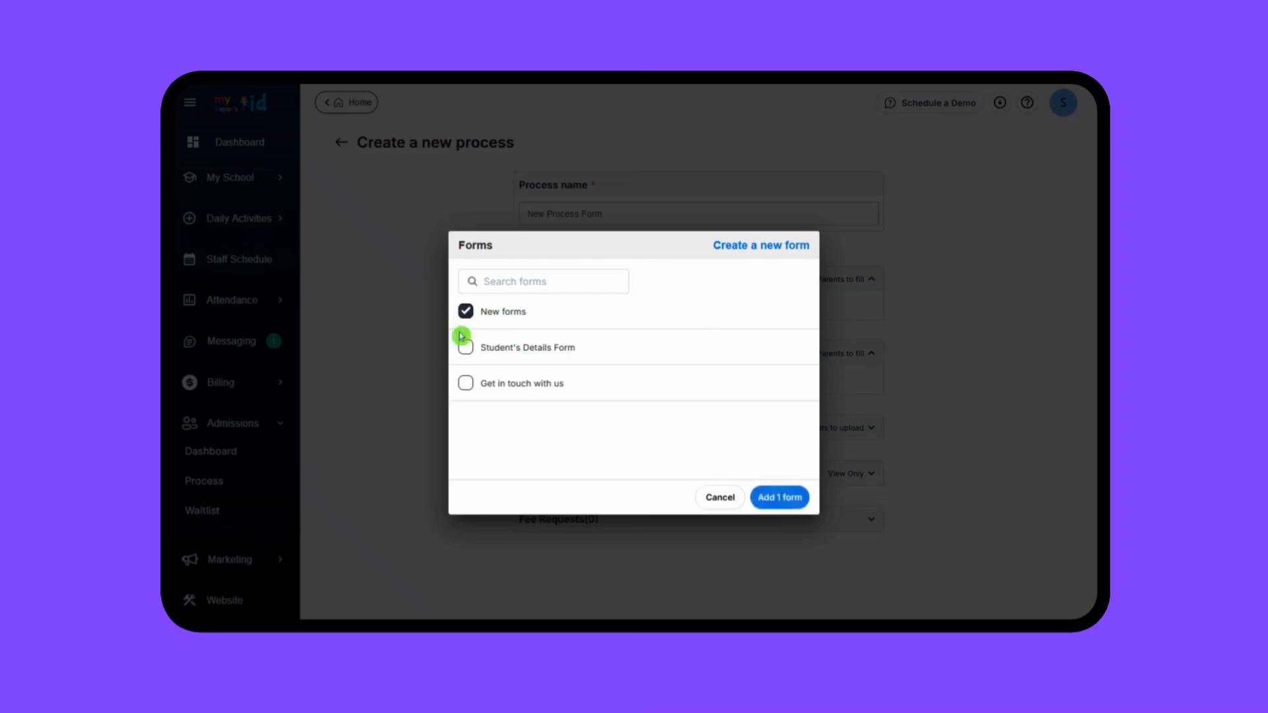
click(464, 346)
click(466, 348)
click(466, 311)
Create a new form named Registration Form from the process's forms selection.
click(761, 254)
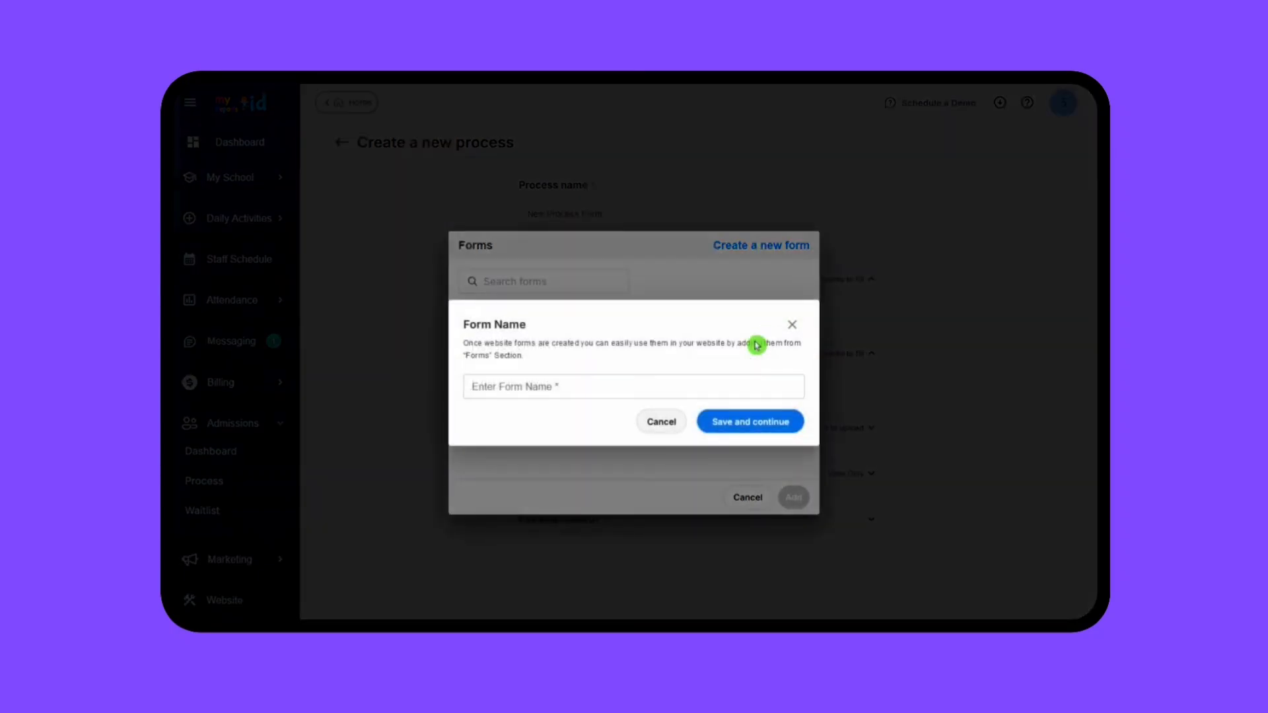
click(534, 384)
text(Registration Form)
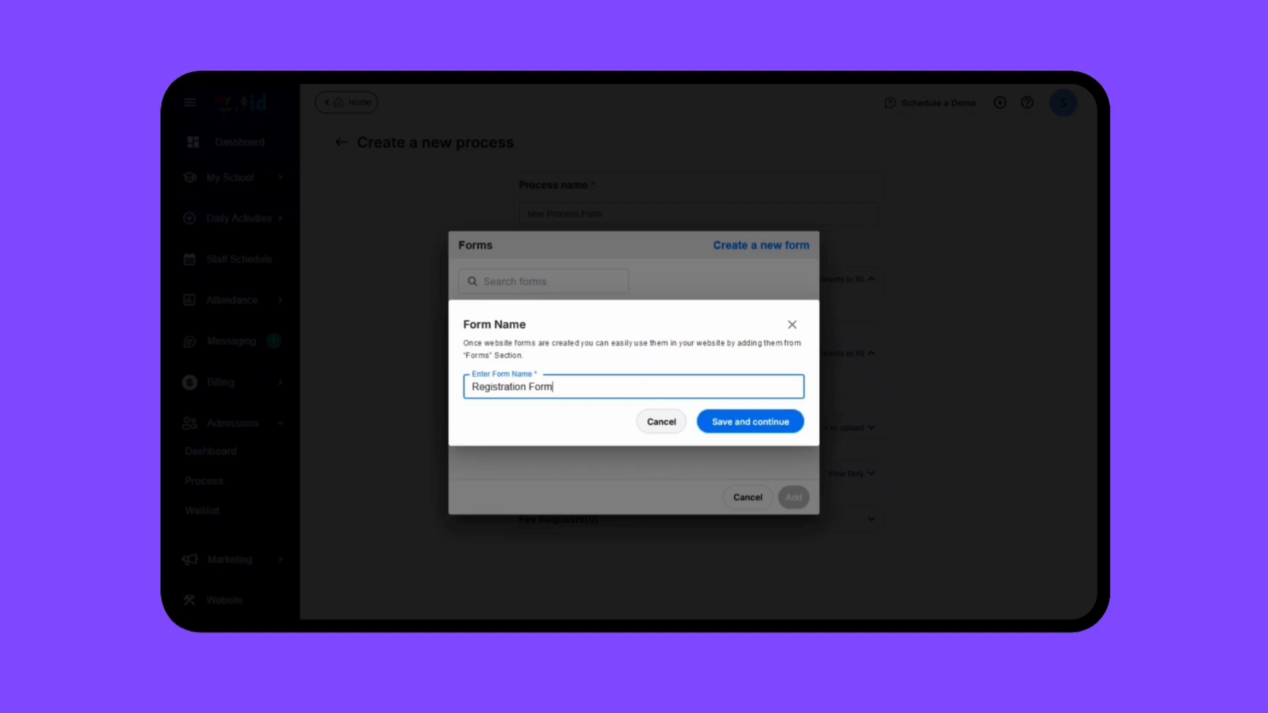
click(744, 422)
Add Name, Email and Phone fields to the Registration Form and save the form.
click(696, 396)
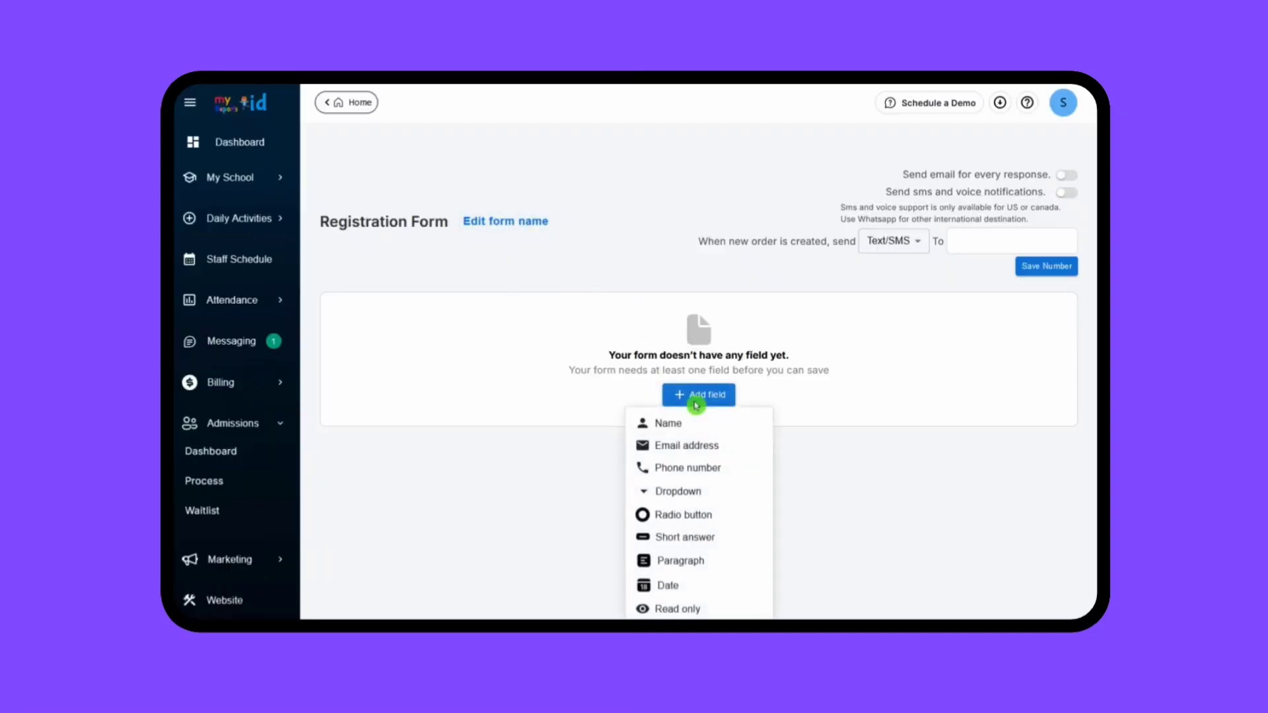
click(670, 389)
click(575, 339)
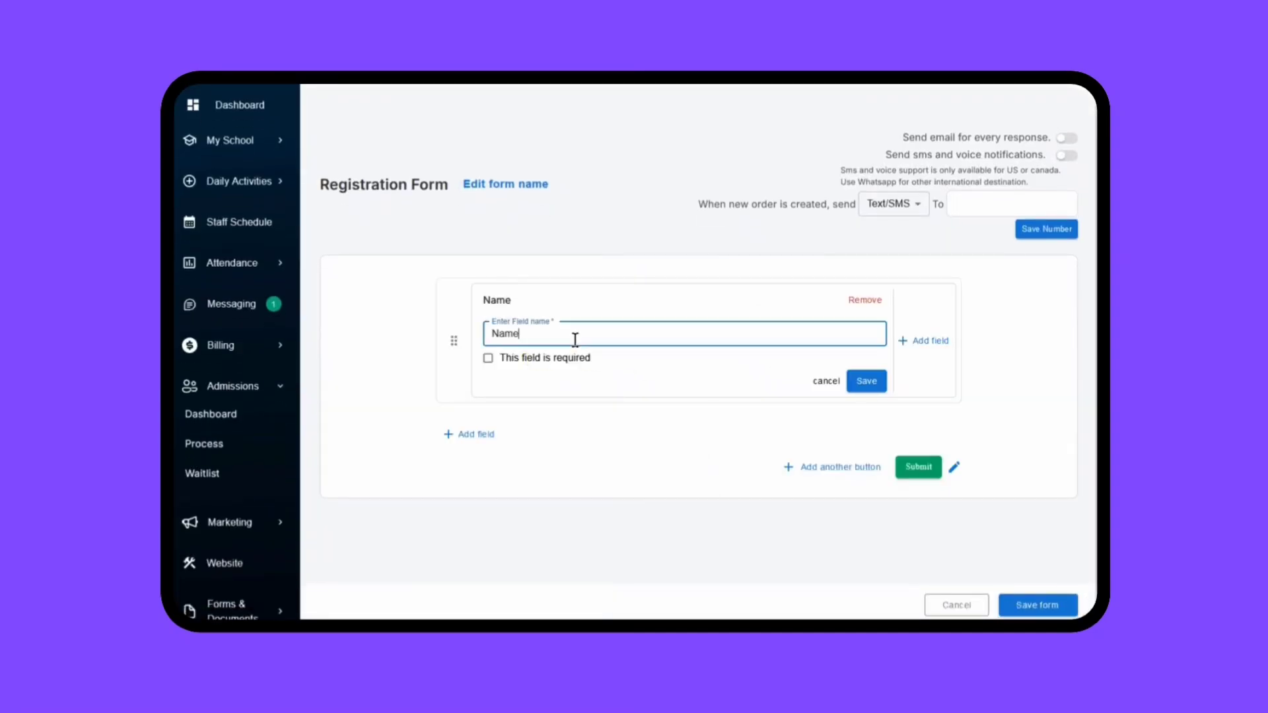
click(481, 436)
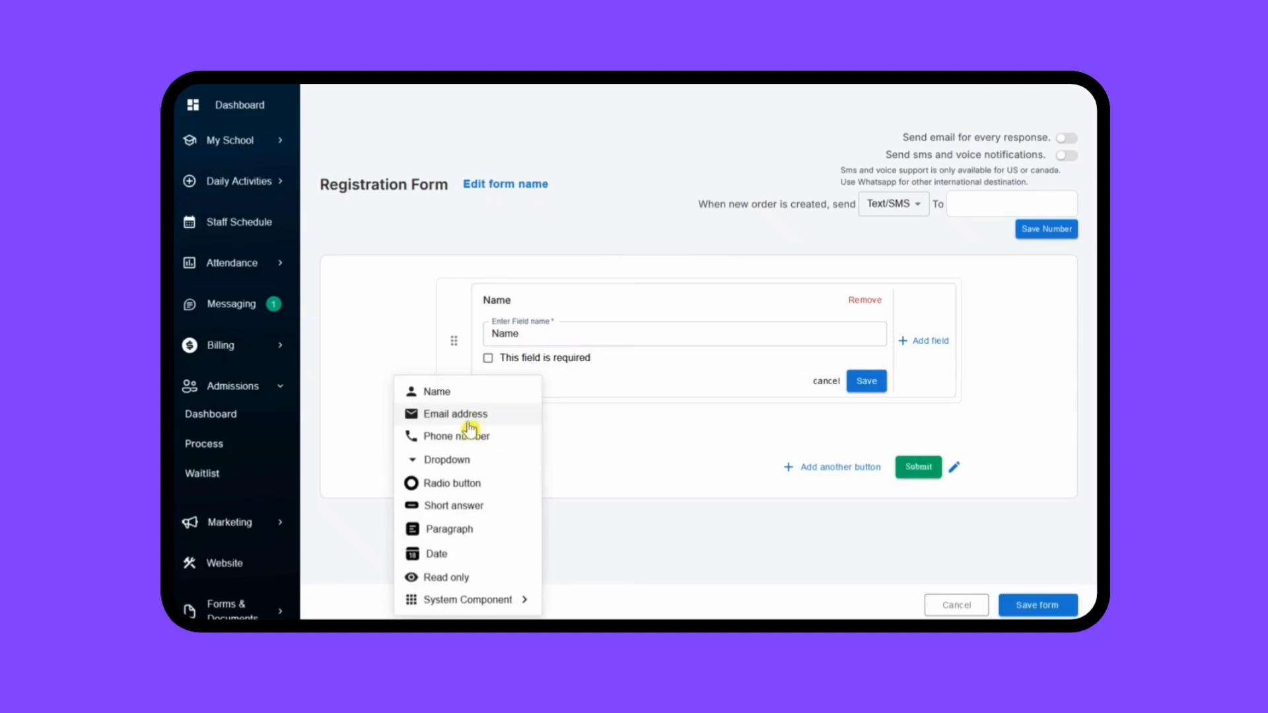
click(472, 415)
click(462, 473)
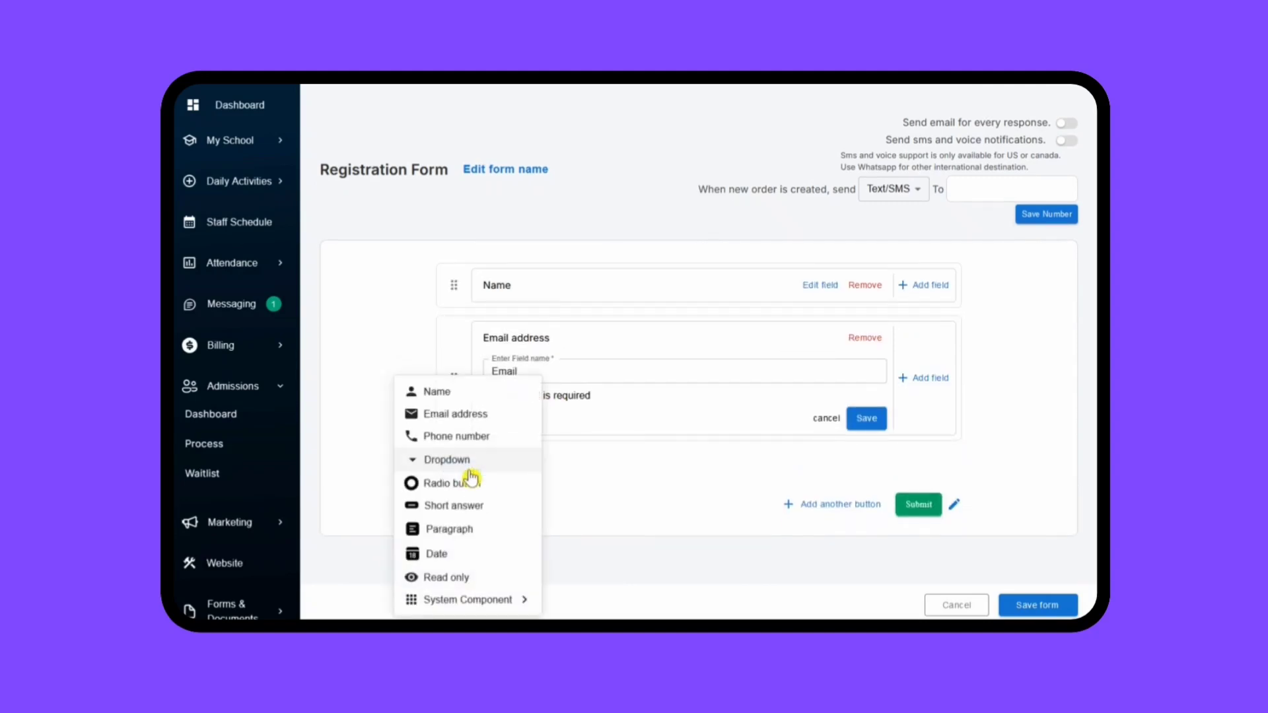
click(453, 437)
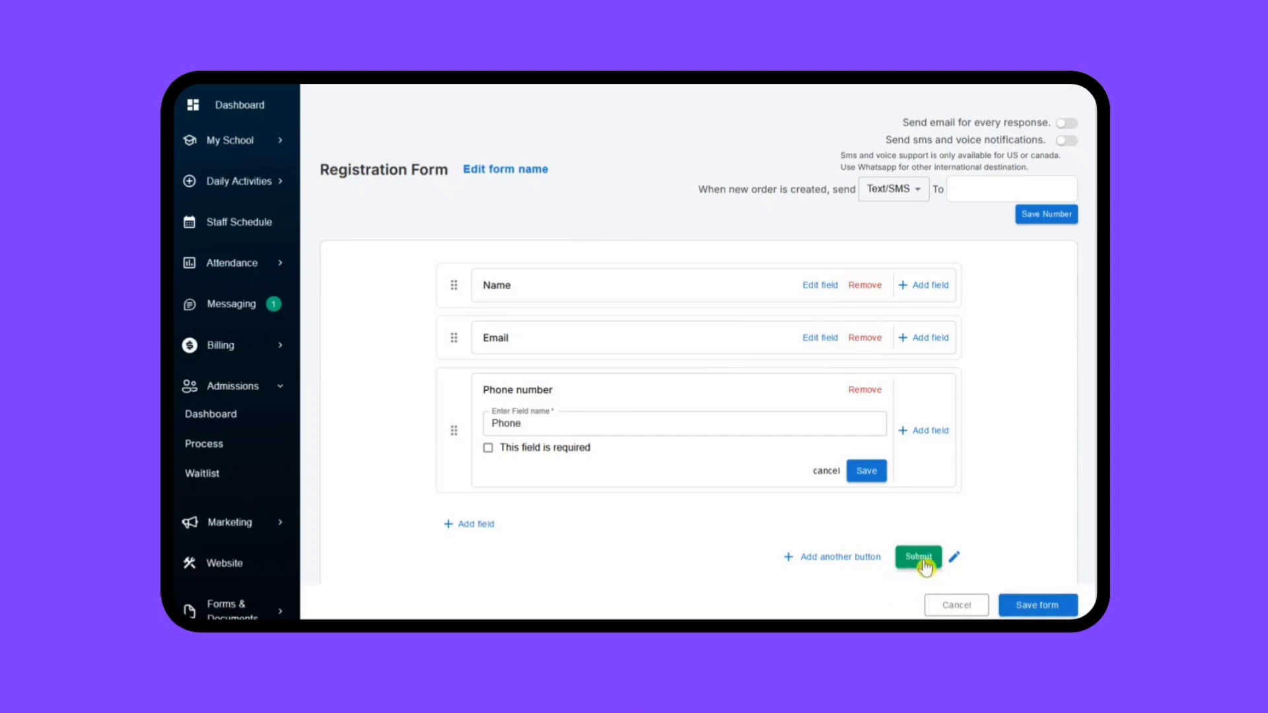
click(1050, 606)
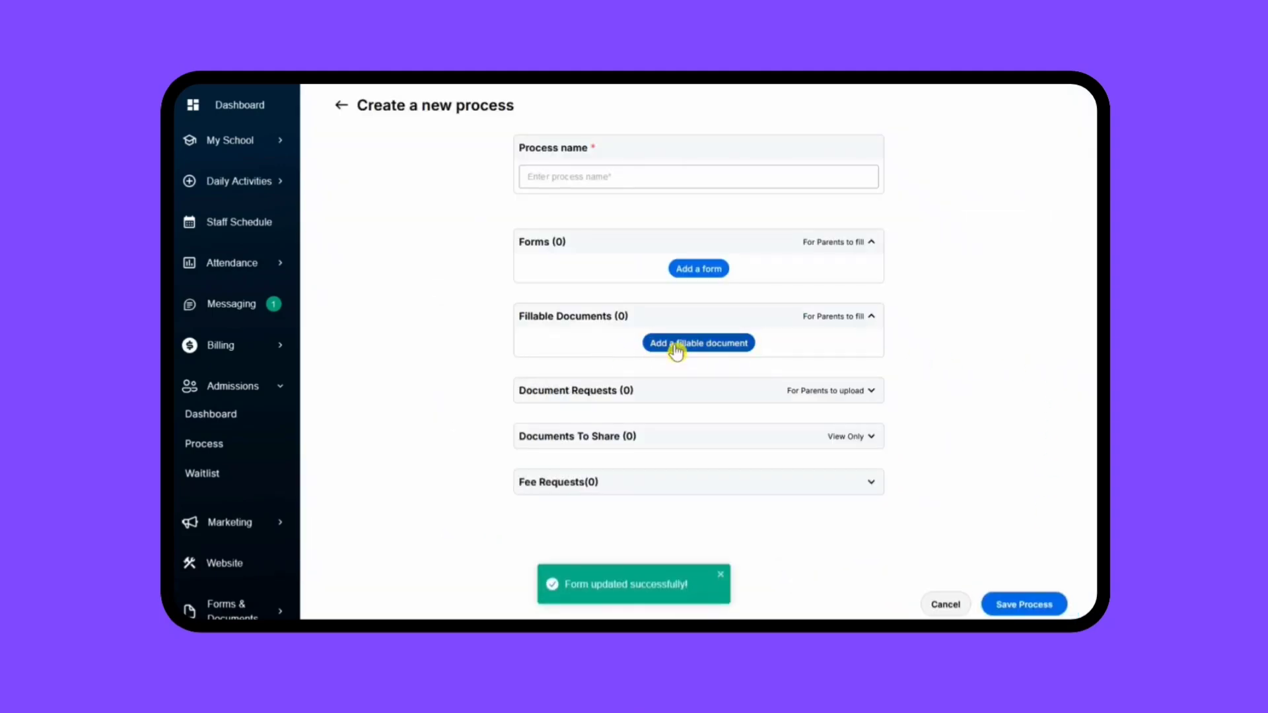
Add the Registration Form to the new process's forms for parents, and check which fillable documents can be added.
click(694, 270)
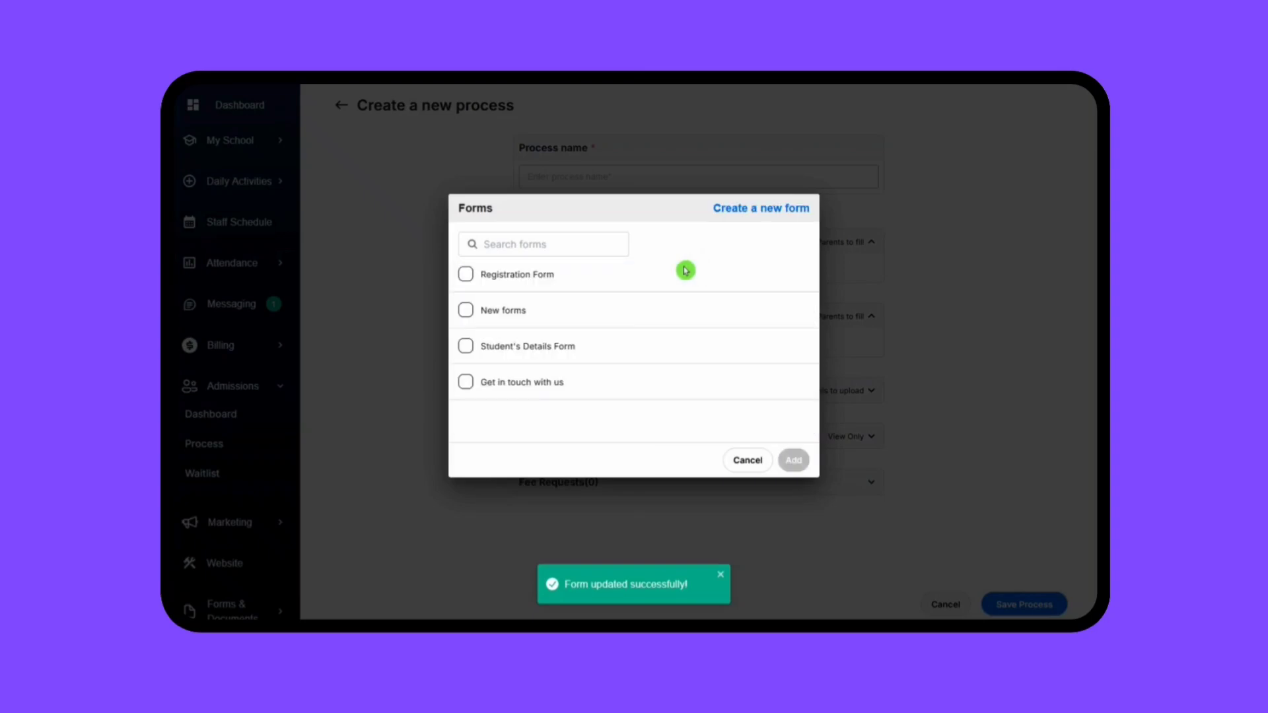
click(465, 275)
click(776, 461)
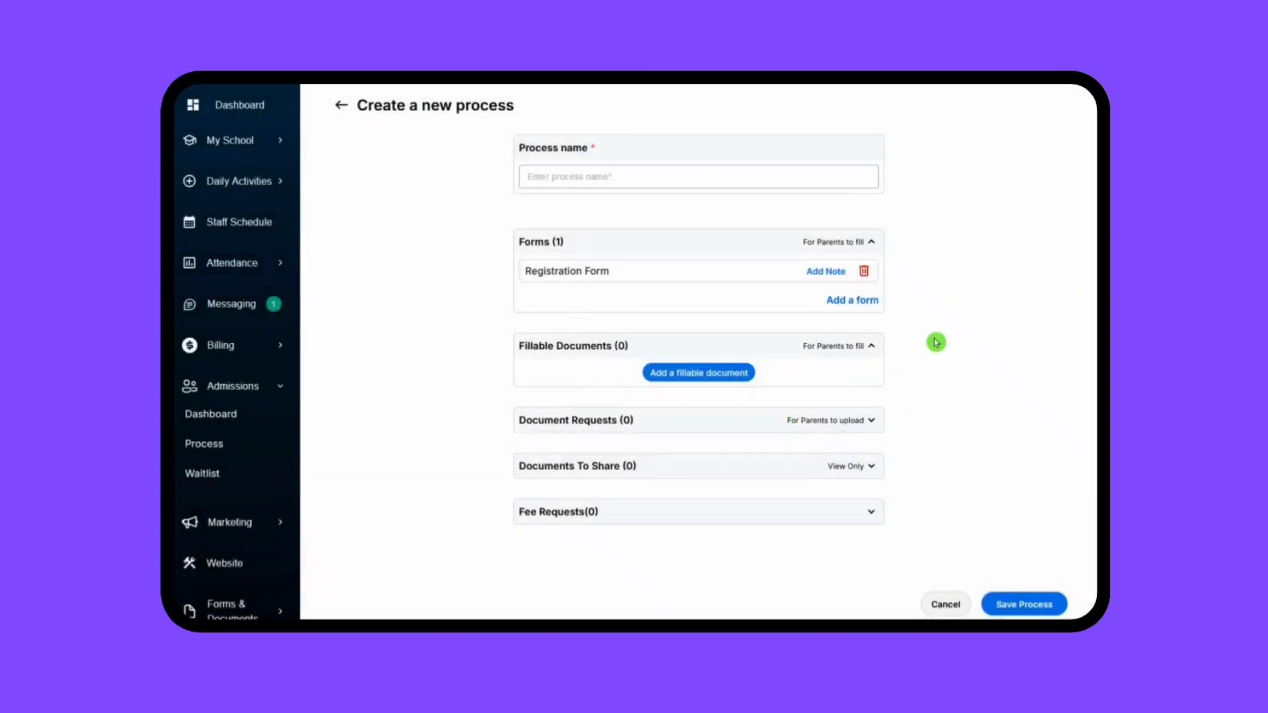
click(694, 374)
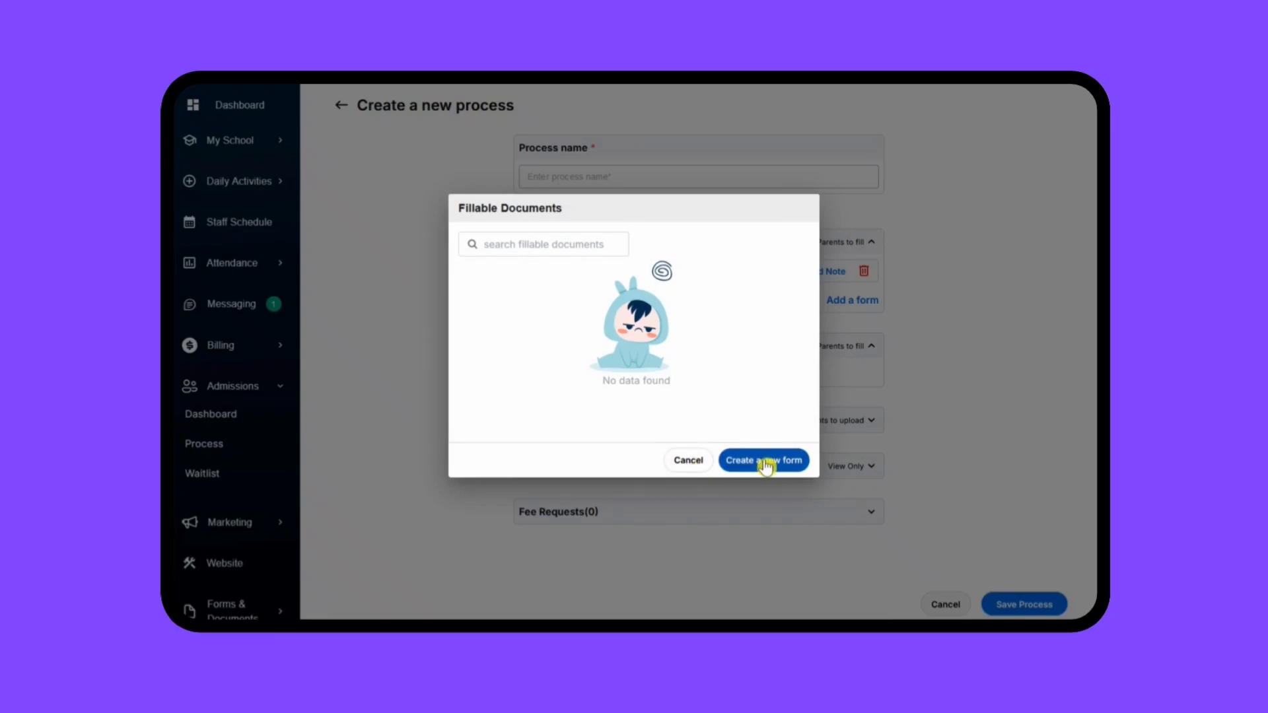
click(694, 464)
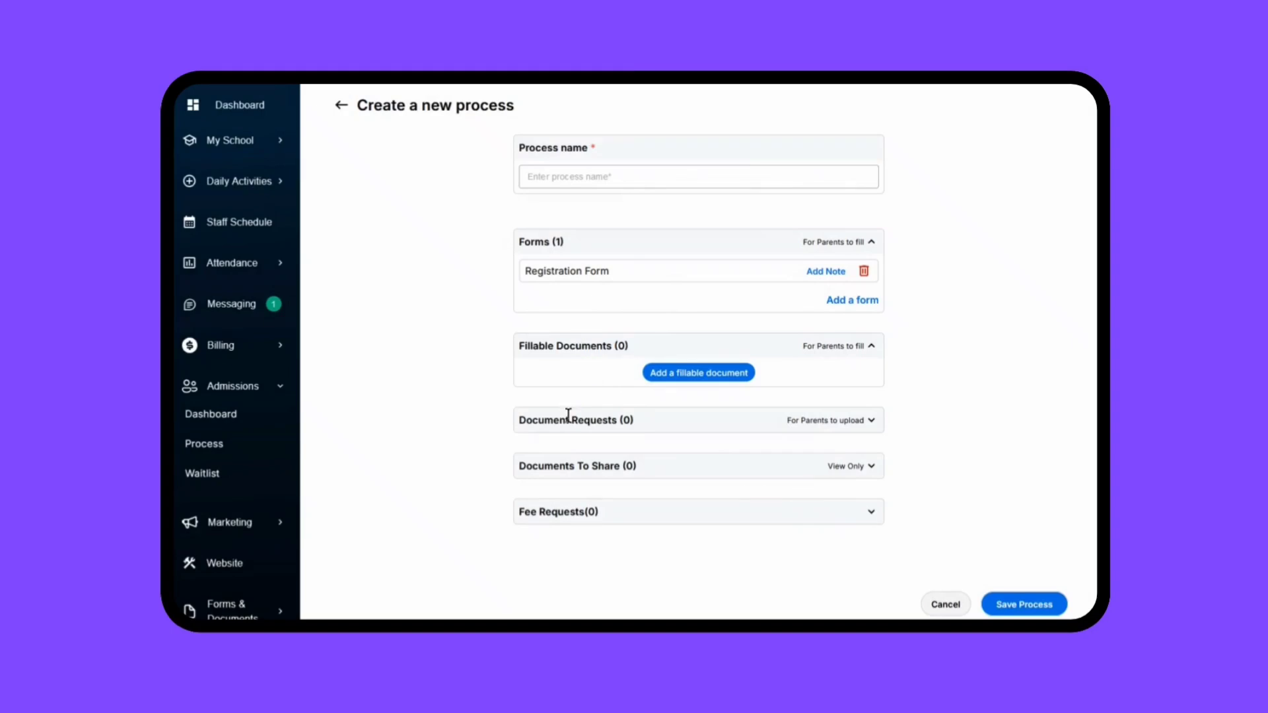
Add a document request named Govt ID with a note to the parent to the new process.
click(871, 423)
click(704, 450)
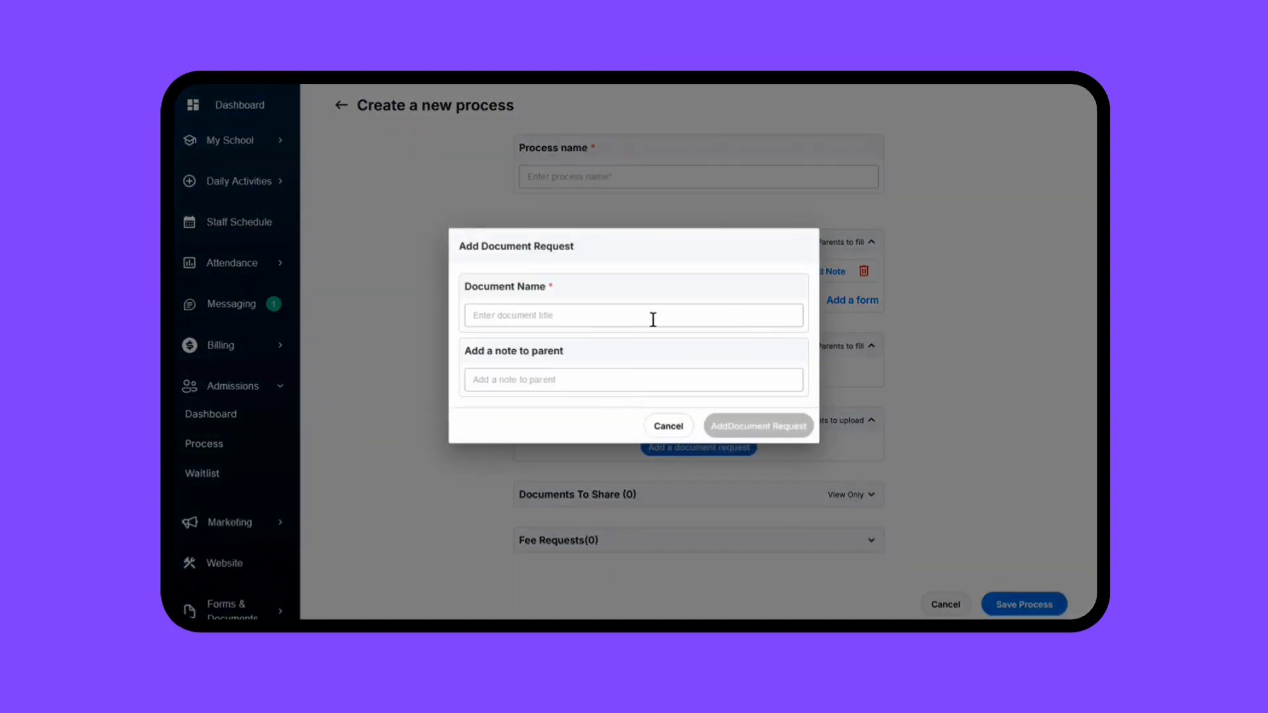
text(Govt ID)
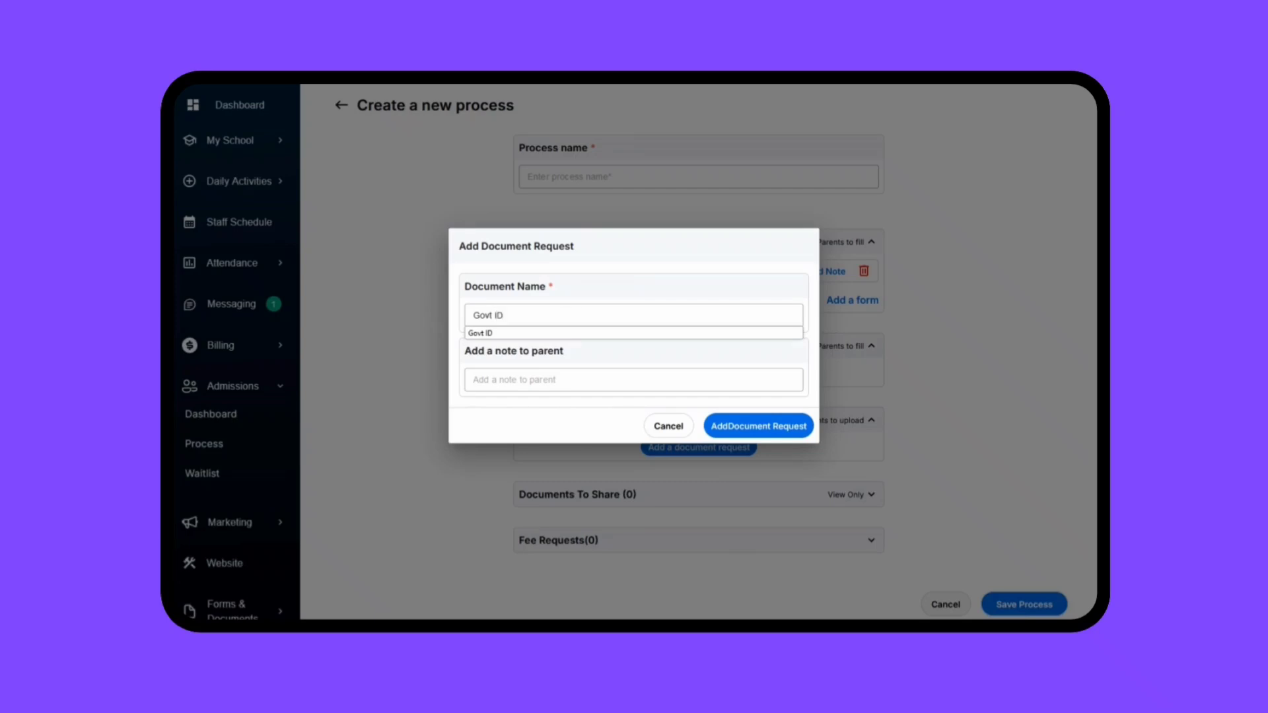
click(569, 334)
click(533, 387)
text(P)
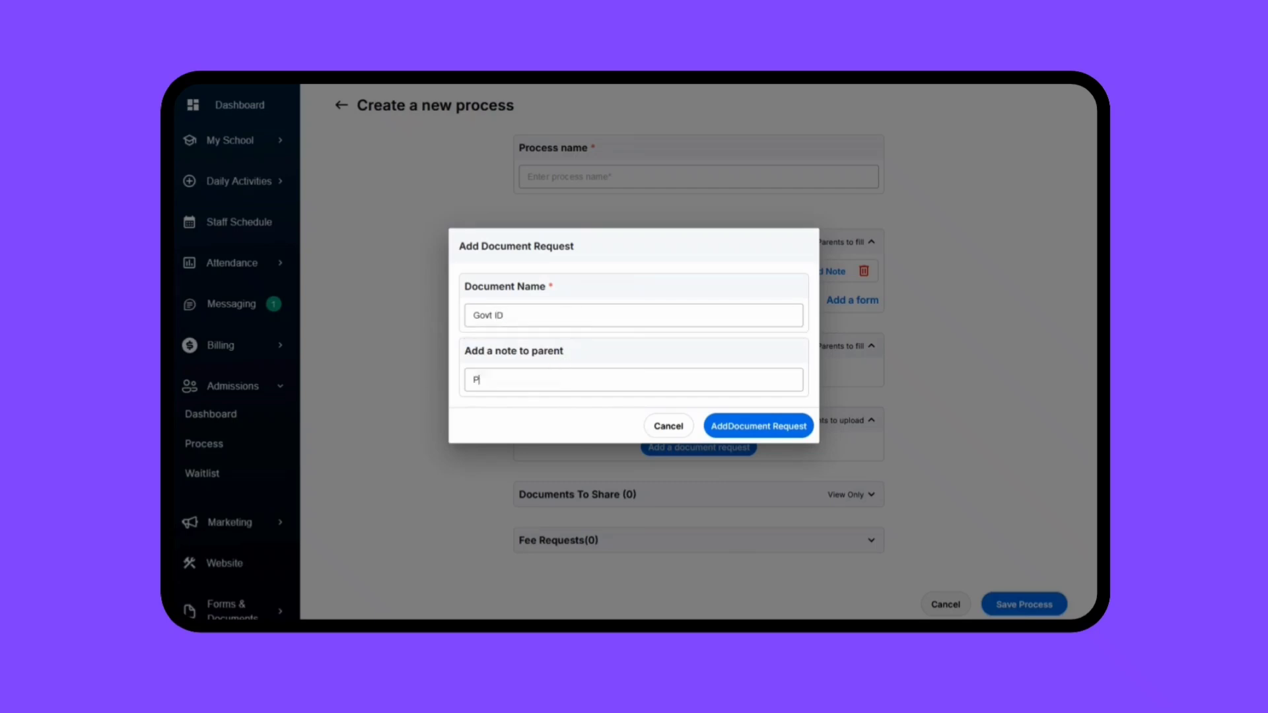
text(lea)
click(532, 397)
click(730, 433)
Add School Logo and Registration Form to the process as view-only documents to share.
scroll(1006, 383, down, 1)
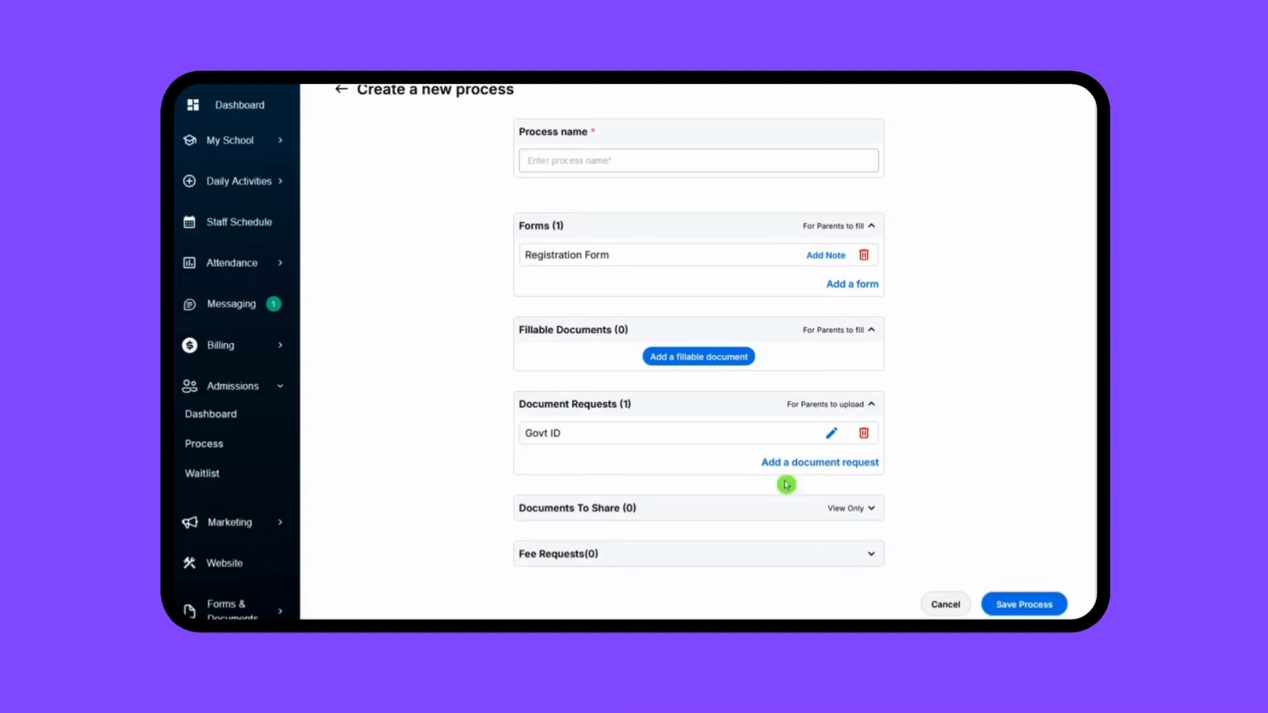
click(871, 509)
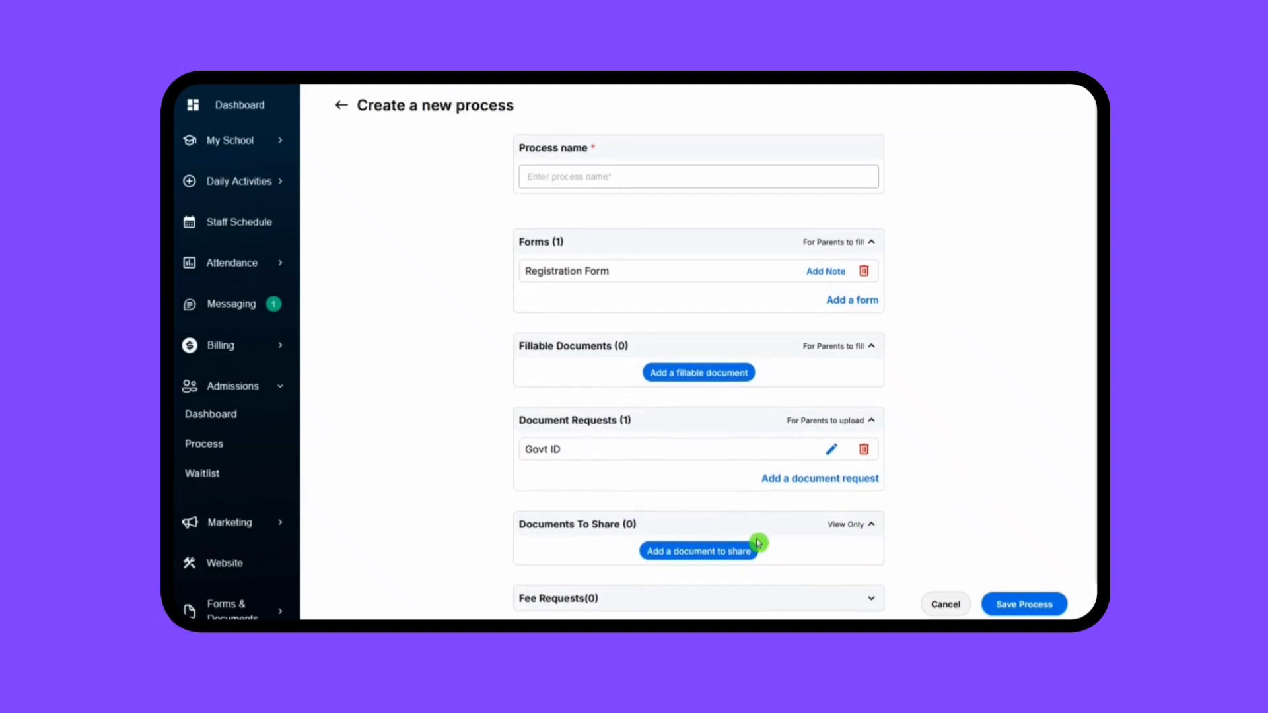
click(733, 551)
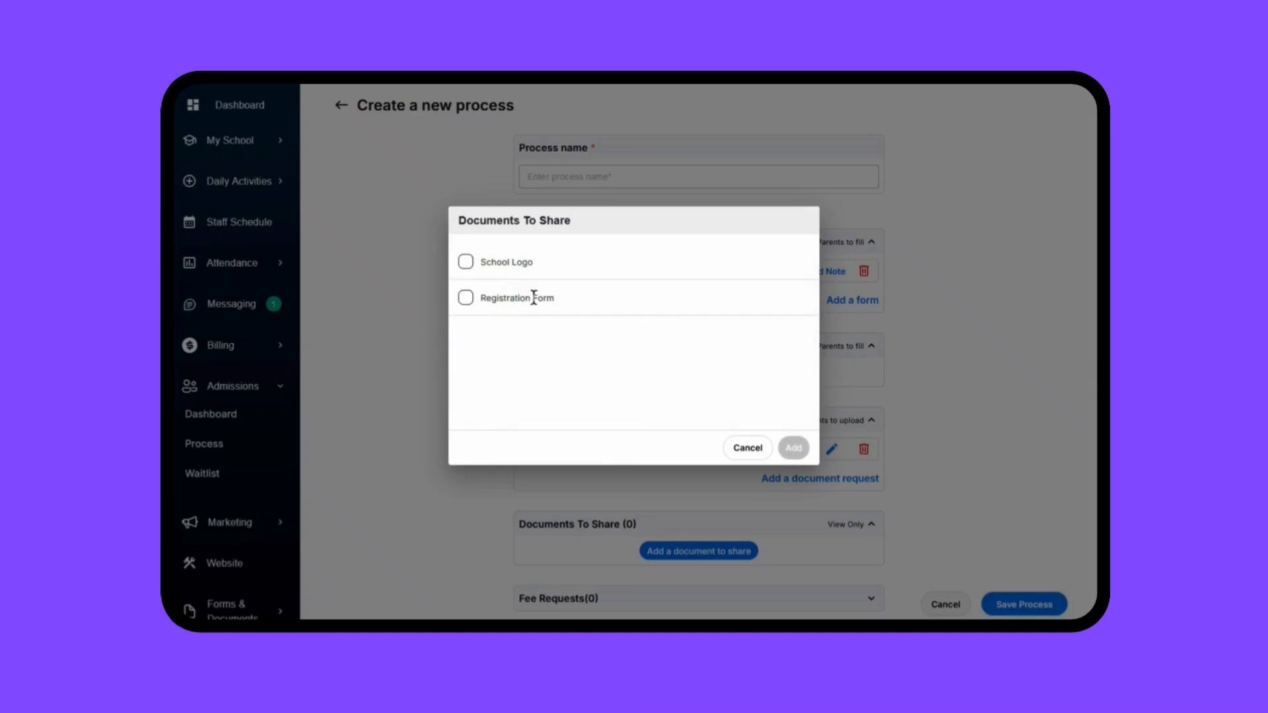
click(465, 261)
click(466, 297)
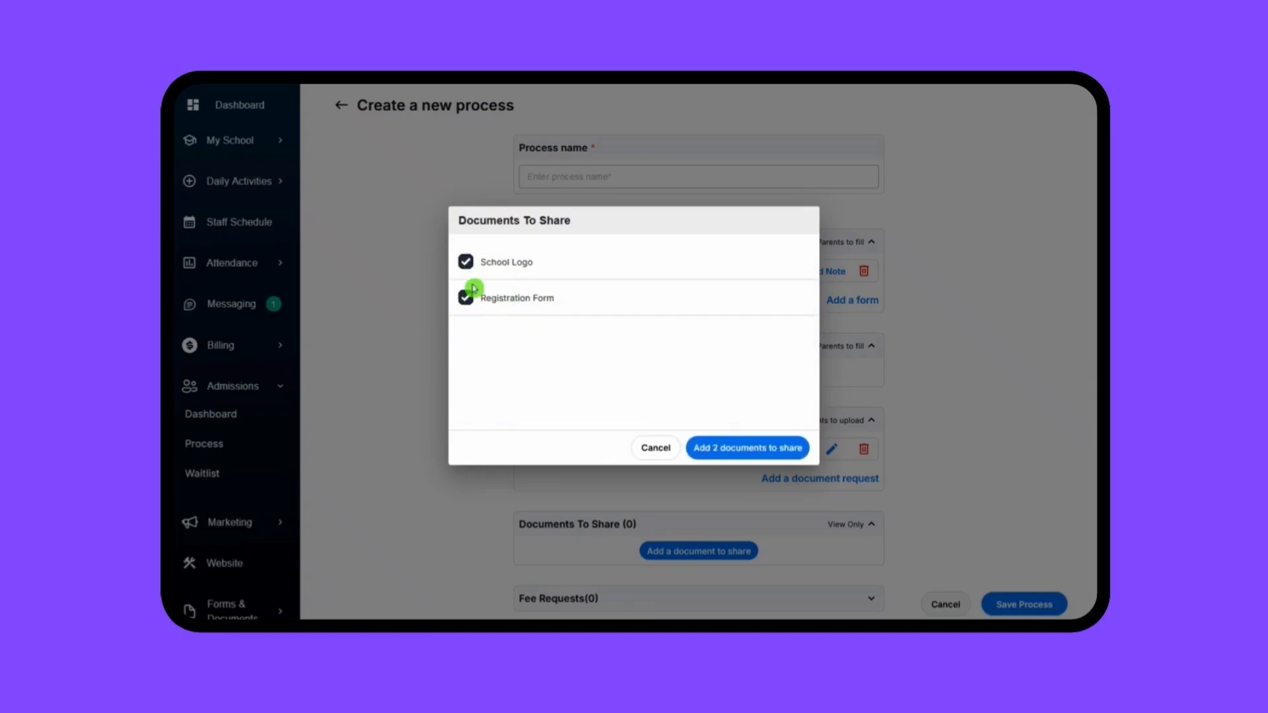
click(787, 447)
Check the Fee Requests section of the new process and save the process New Process Form.
scroll(956, 449, down, 3)
click(872, 554)
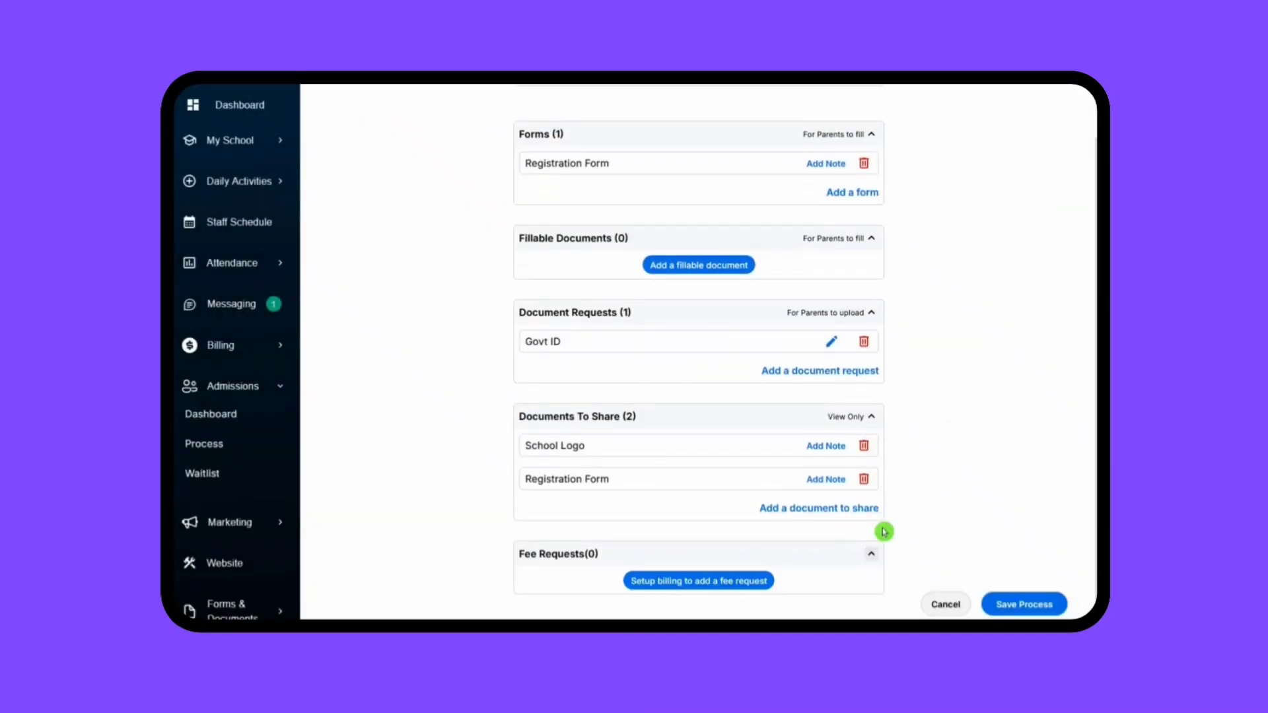
scroll(859, 542, down, 1)
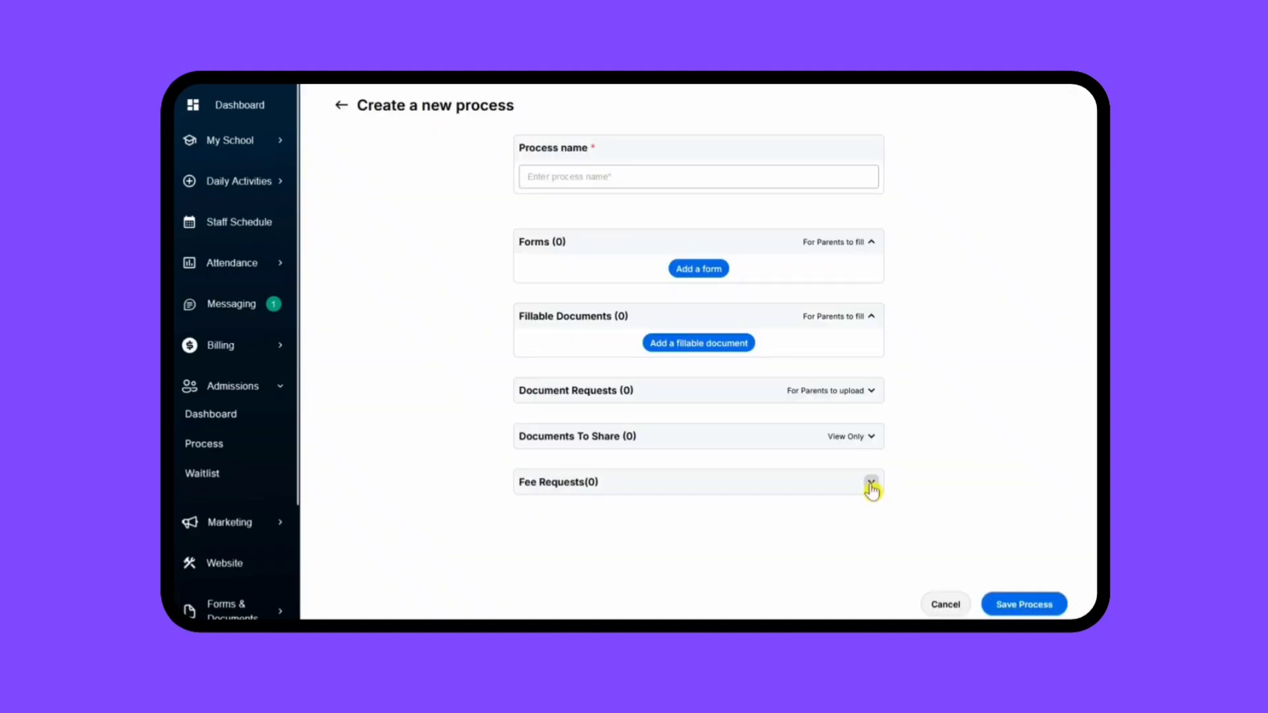
click(871, 485)
click(871, 485)
scroll(864, 406, up, 2)
scroll(864, 407, down, 2)
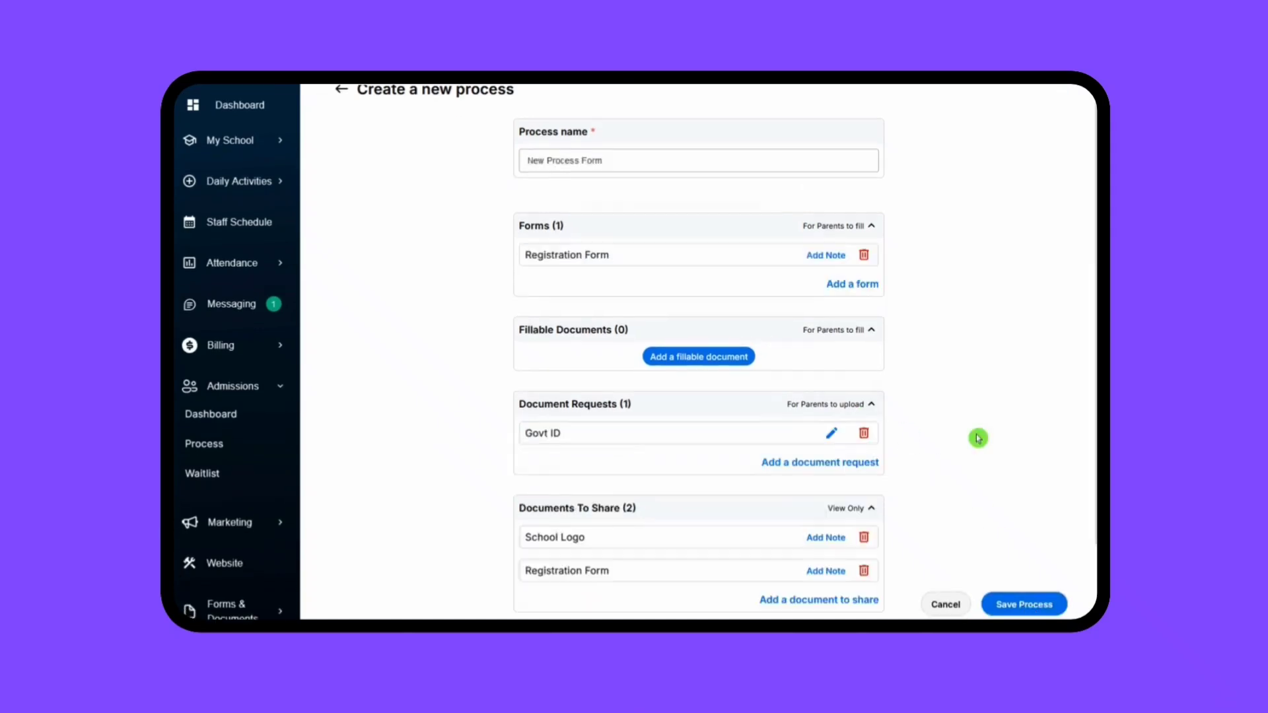
scroll(976, 436, down, 2)
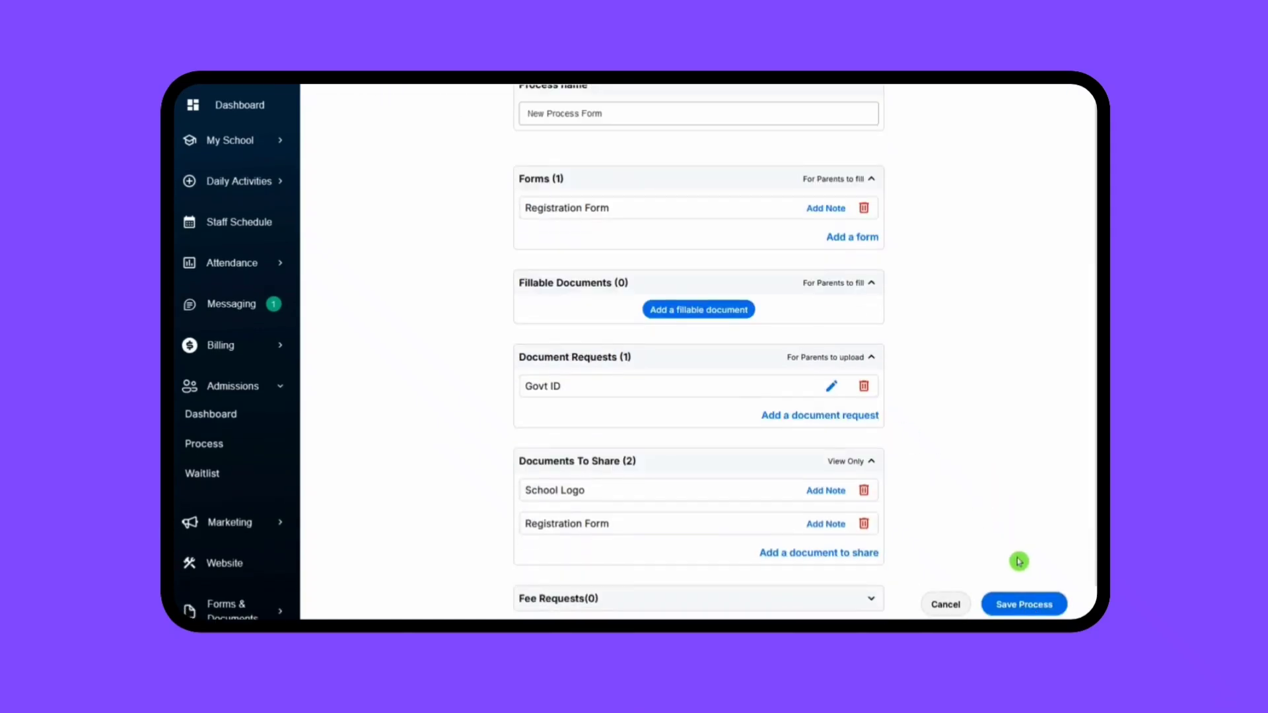
click(1033, 604)
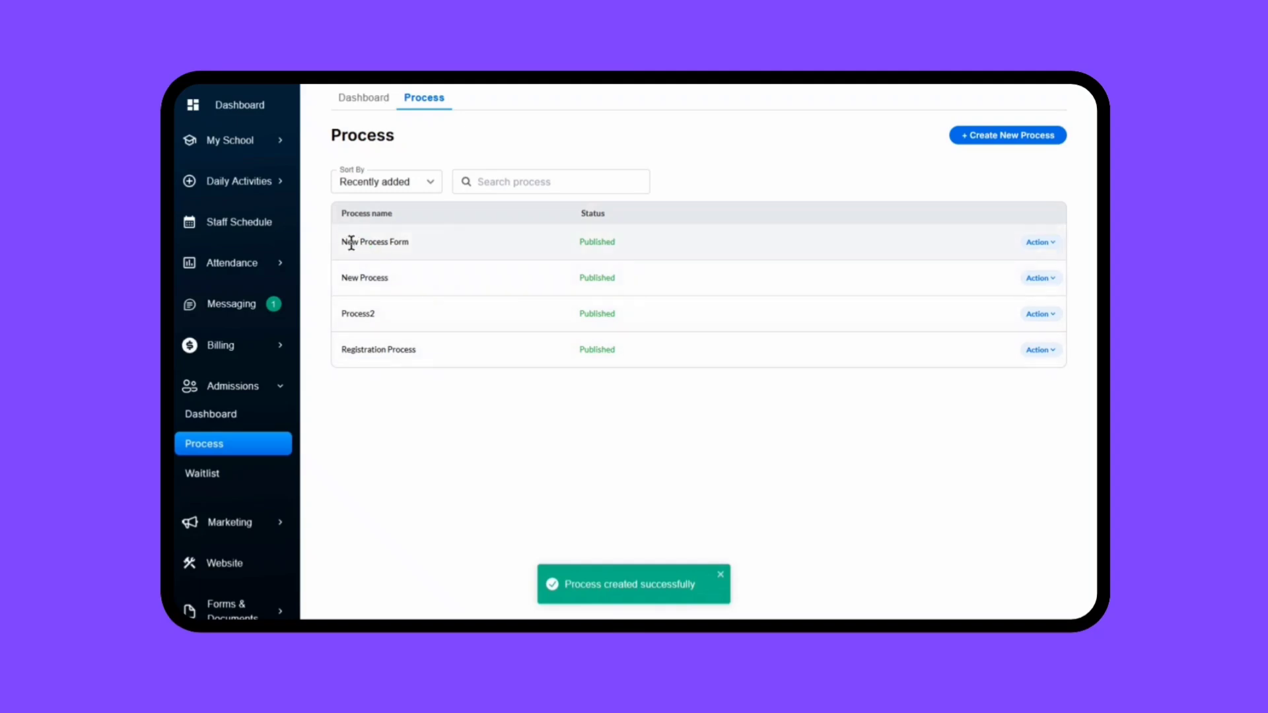
Edit New Process Form in the process list, adding New forms to its forms for parents, and save the change.
click(1050, 242)
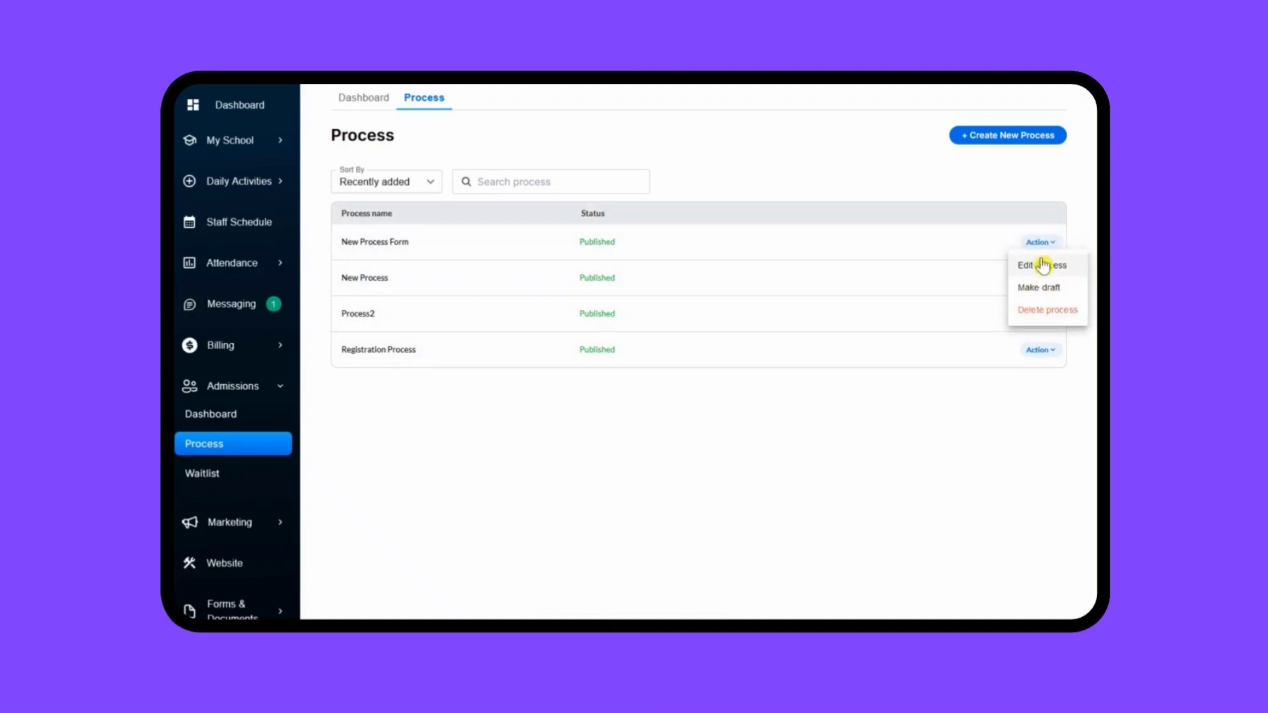
click(968, 458)
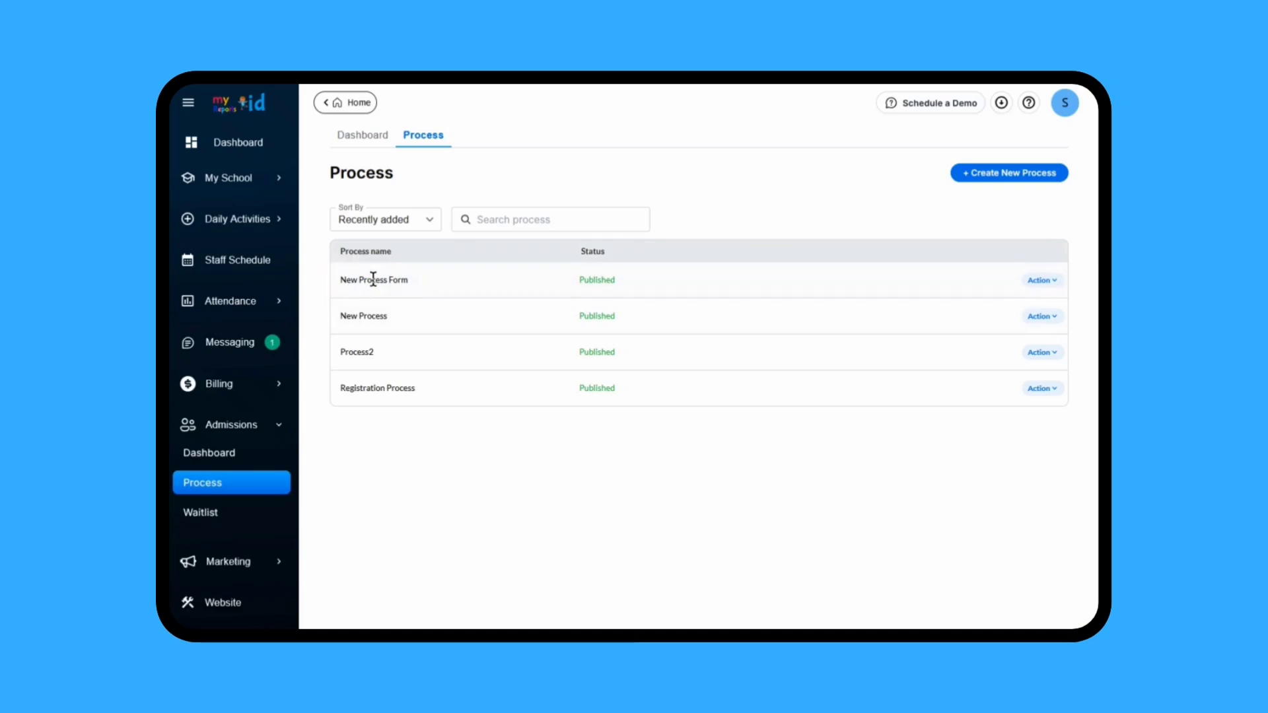
click(1027, 283)
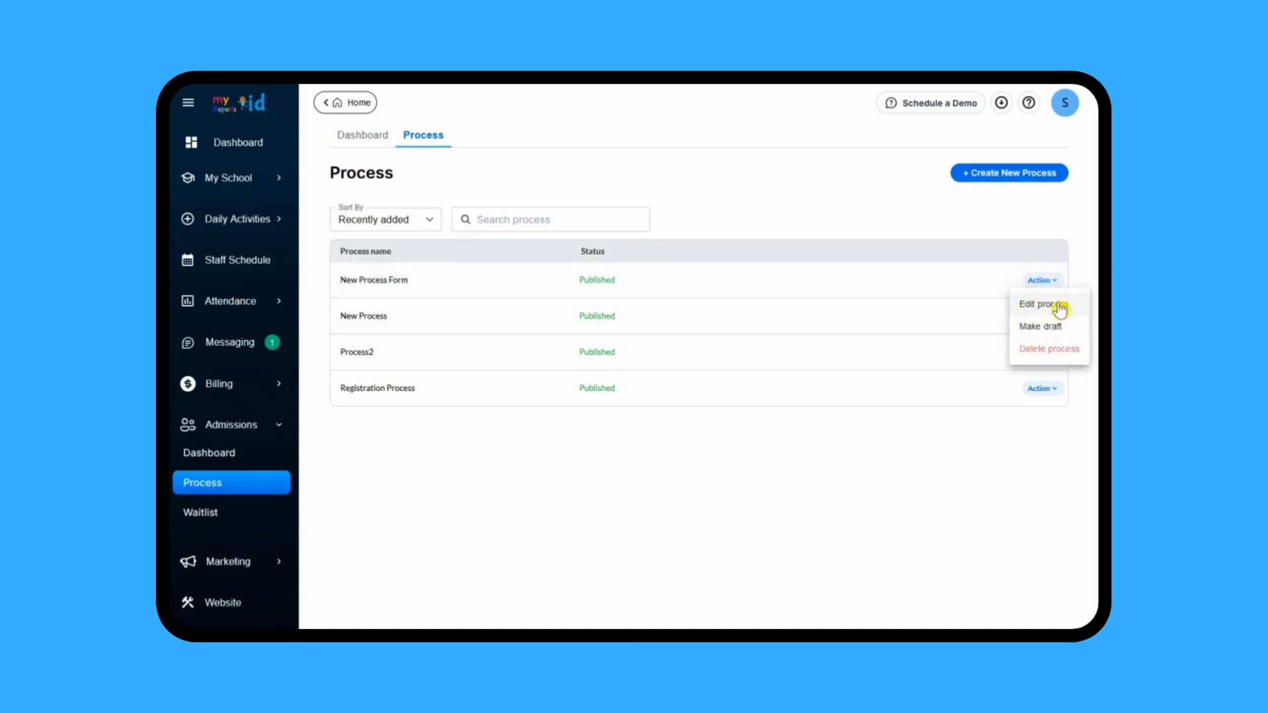
click(1055, 306)
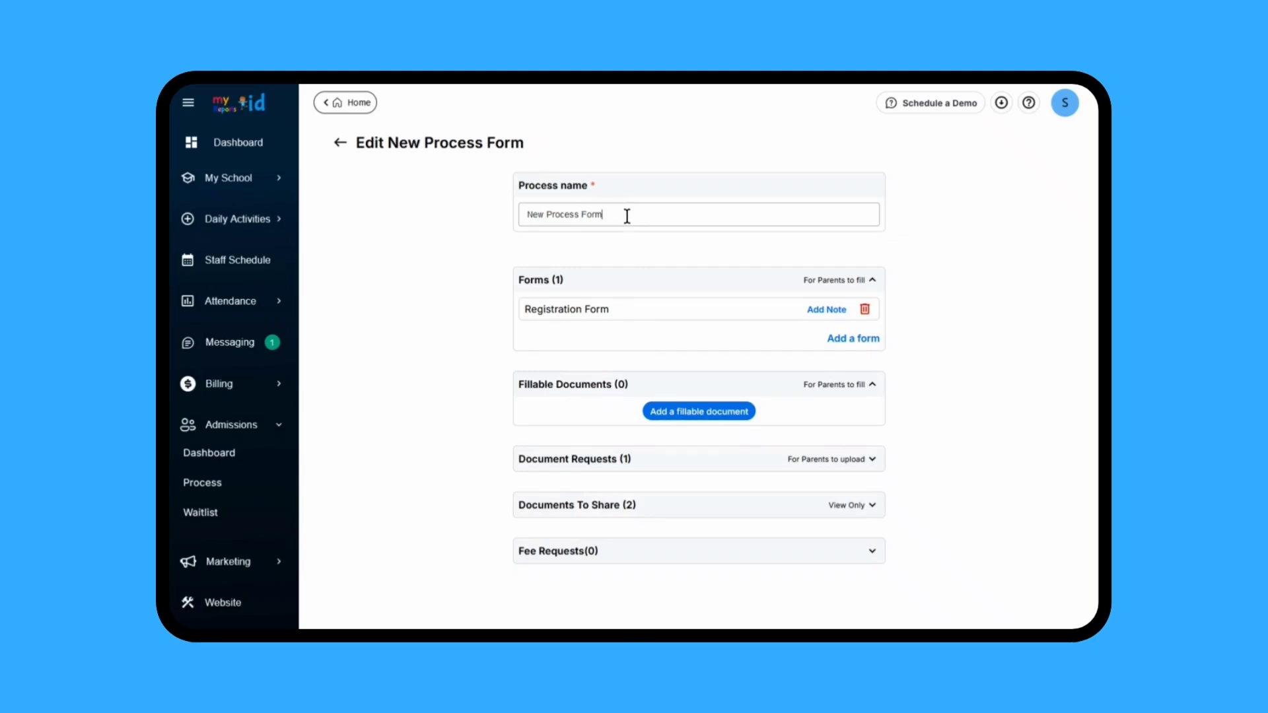
scroll(838, 310, down, 1)
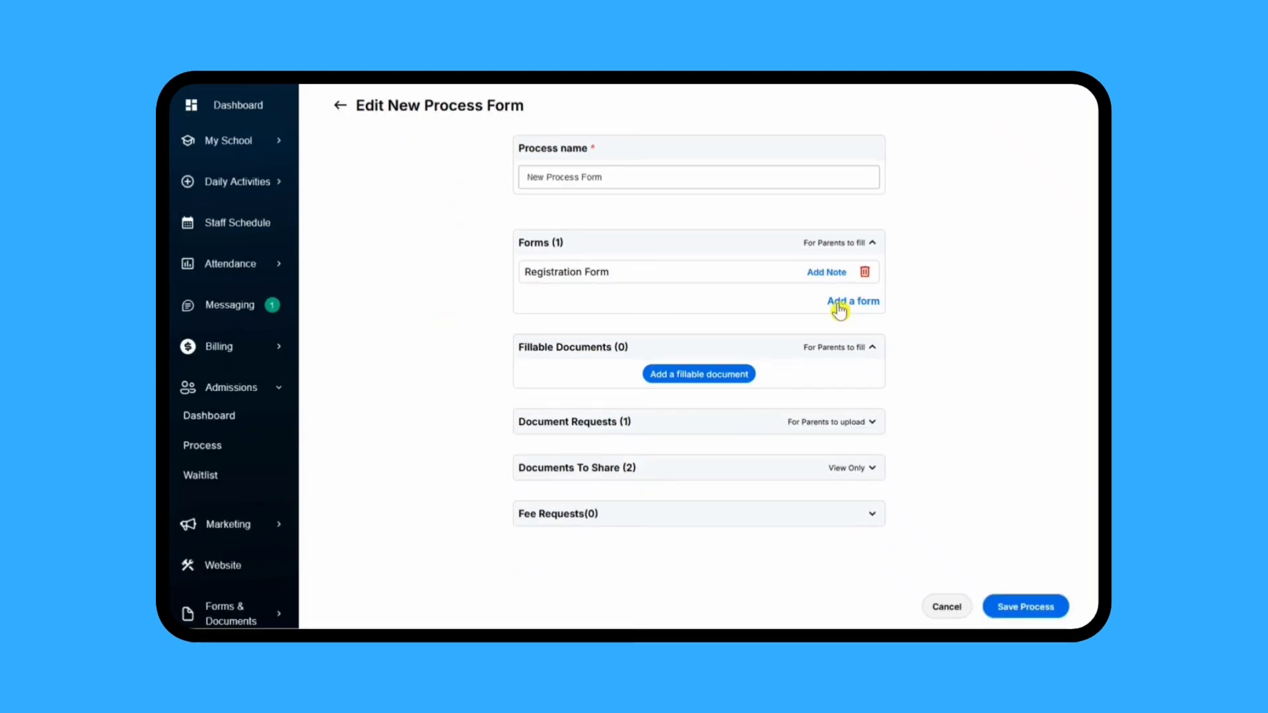
click(838, 304)
click(464, 310)
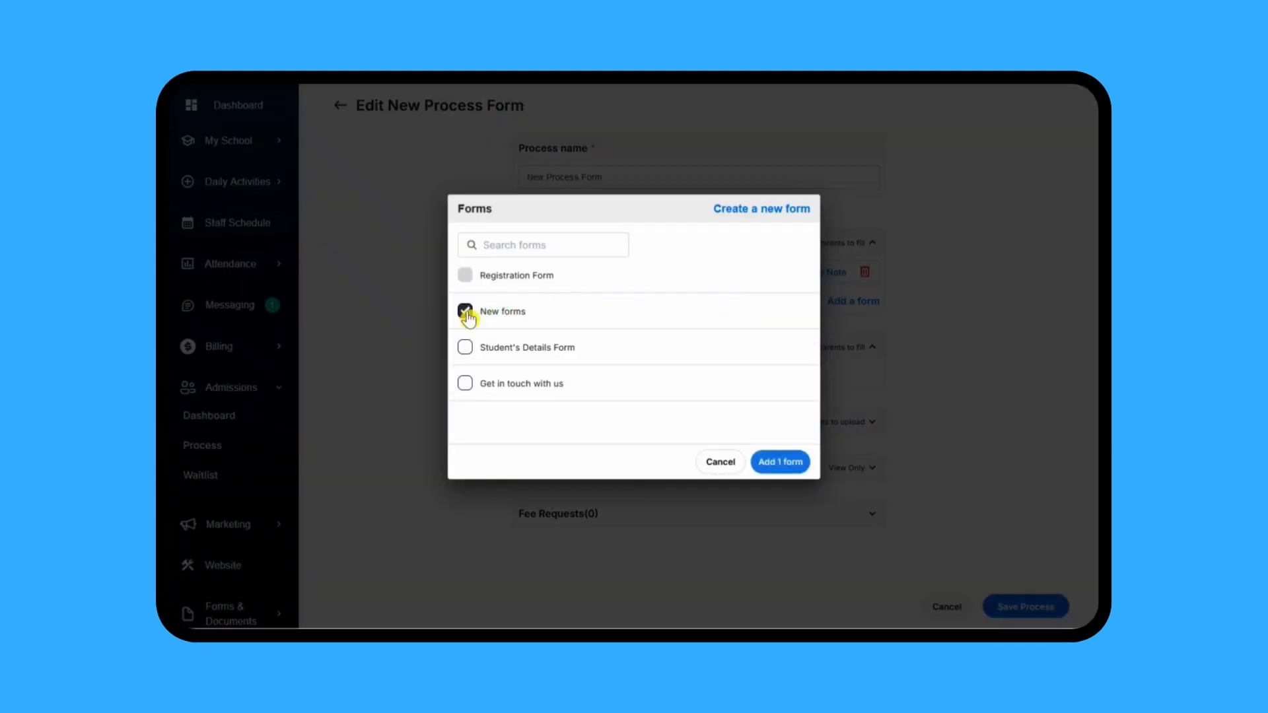
click(780, 464)
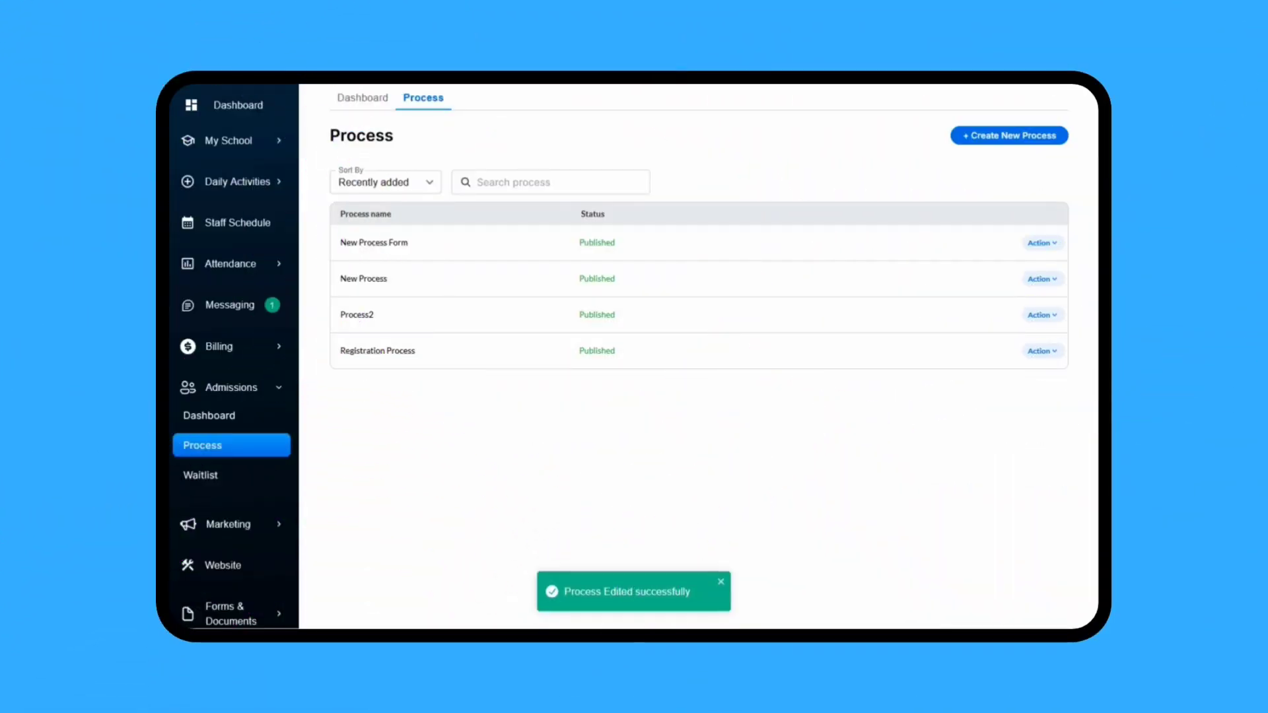
Change the status of New Process Form to draft and publish it again.
click(1050, 243)
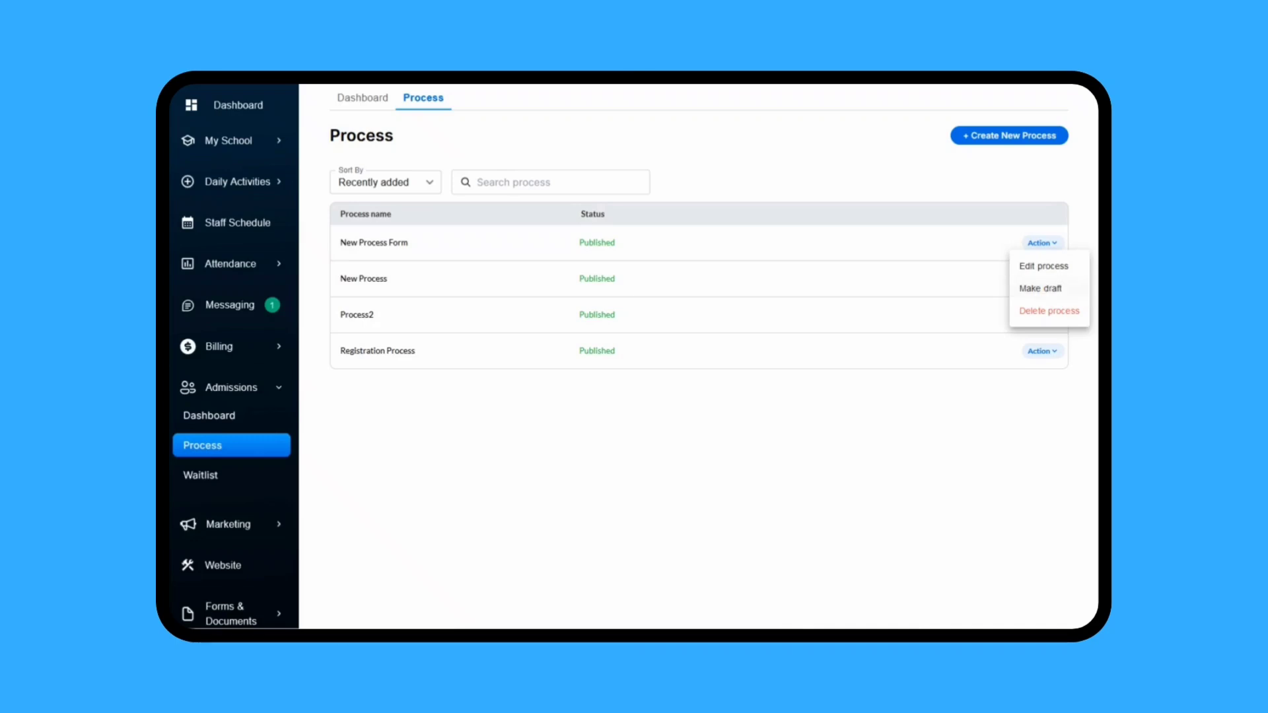
click(1050, 288)
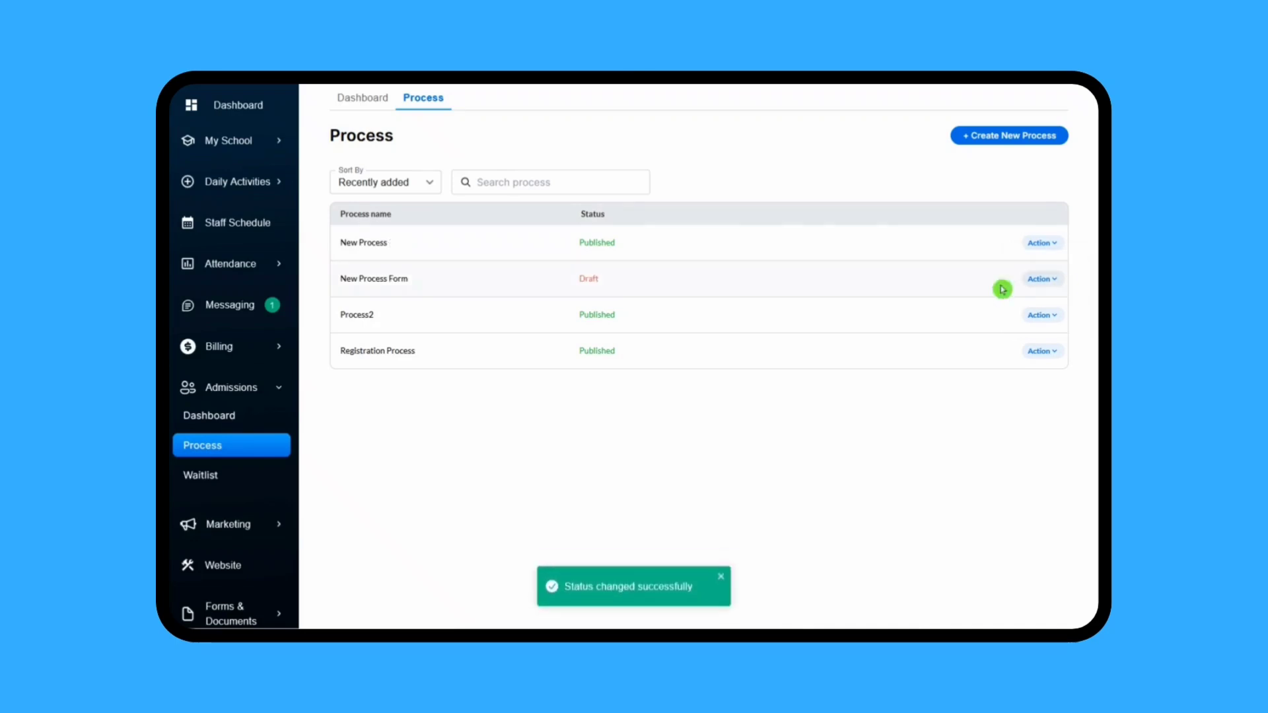
click(1045, 281)
click(1045, 326)
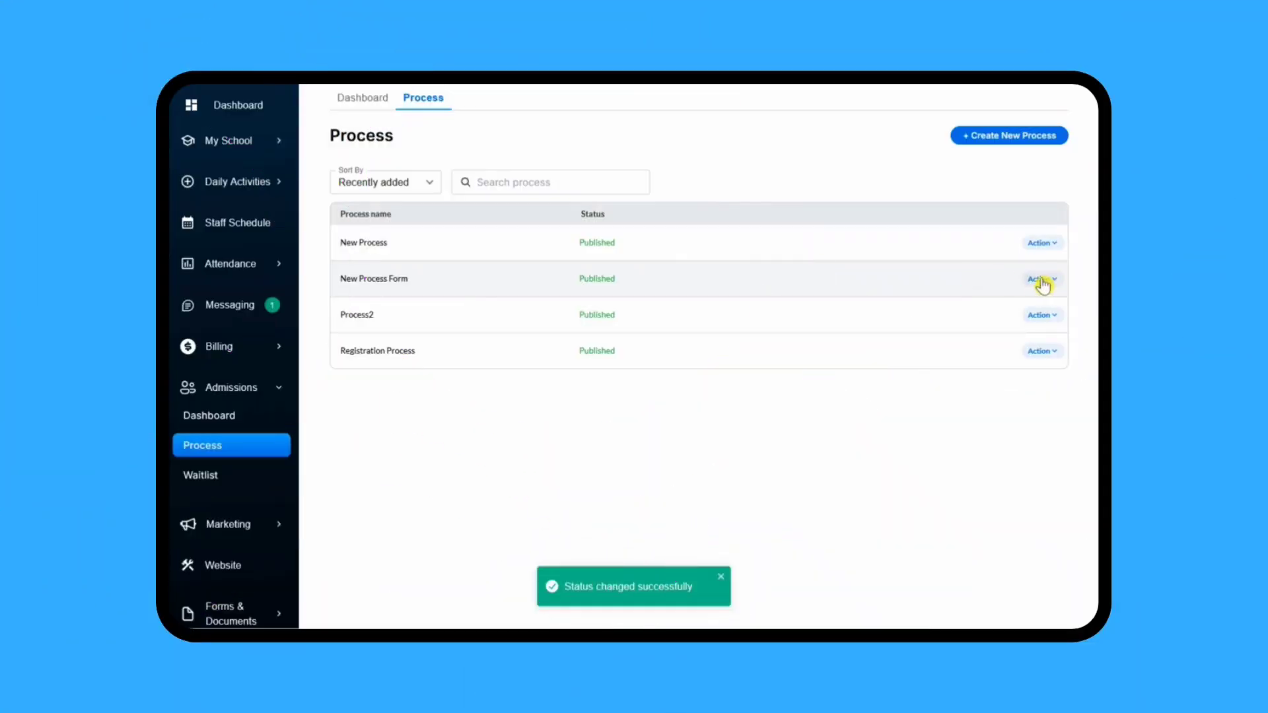
click(1042, 283)
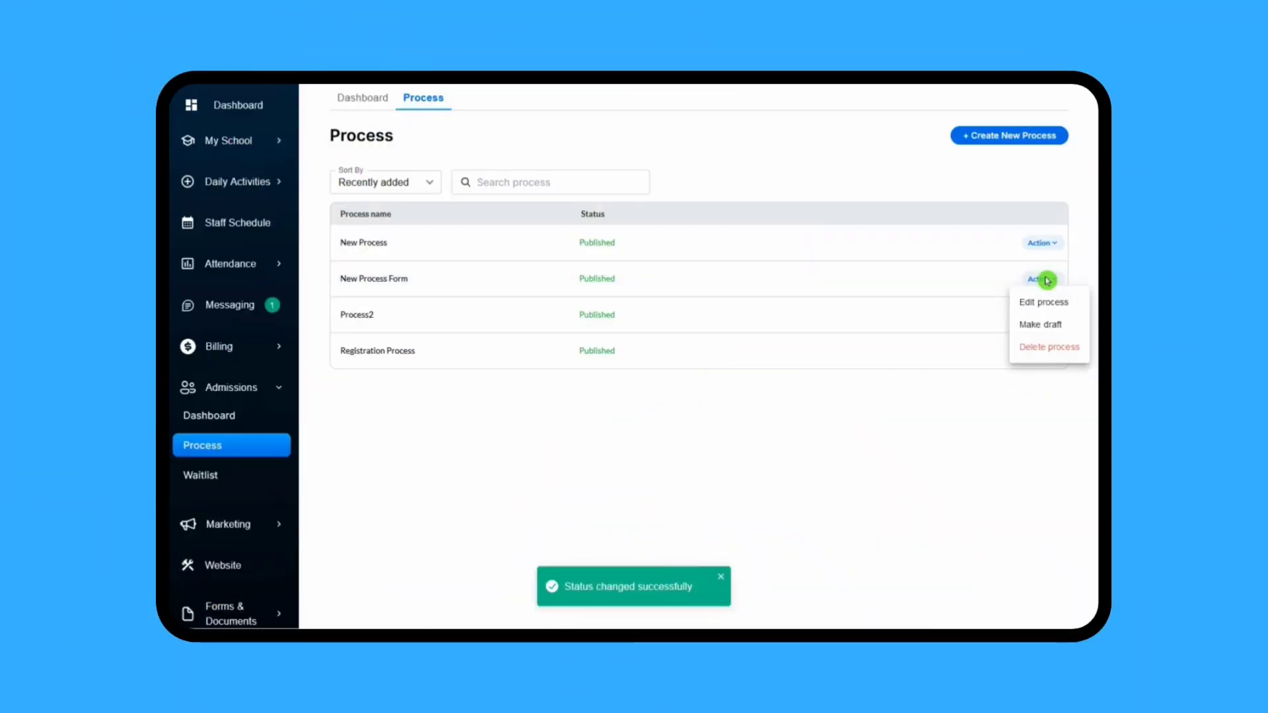
click(1045, 348)
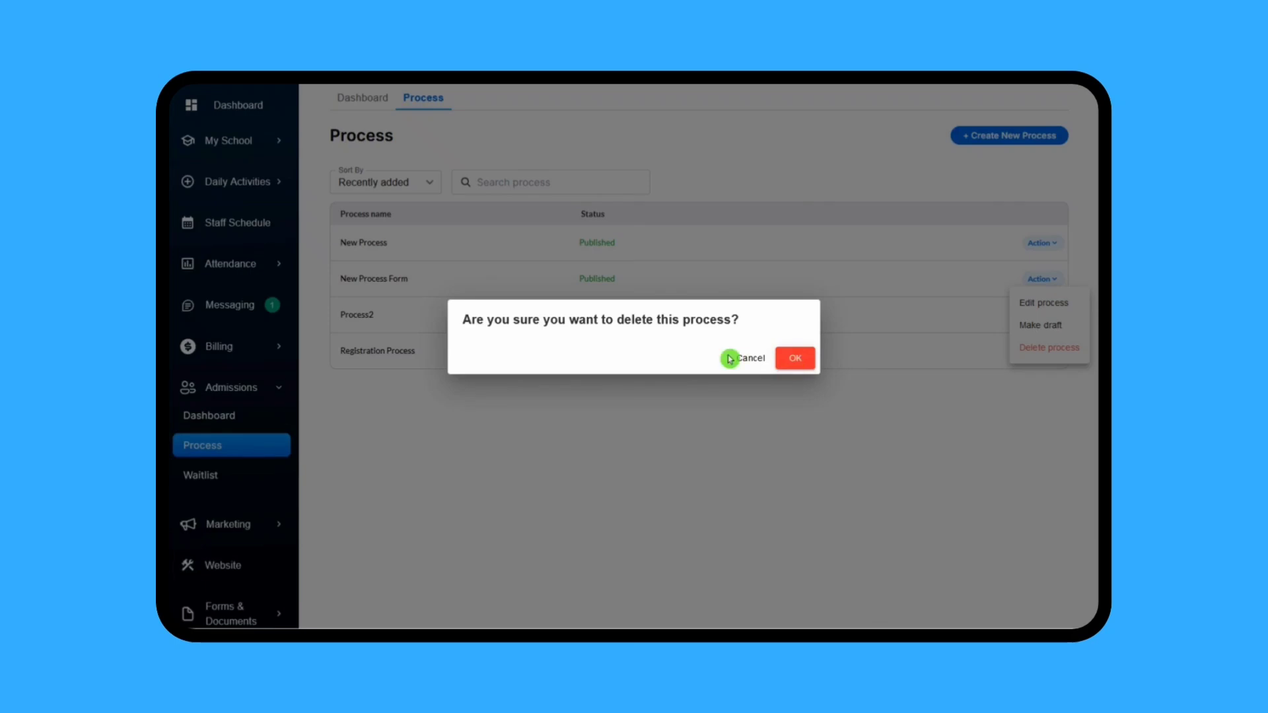
click(752, 360)
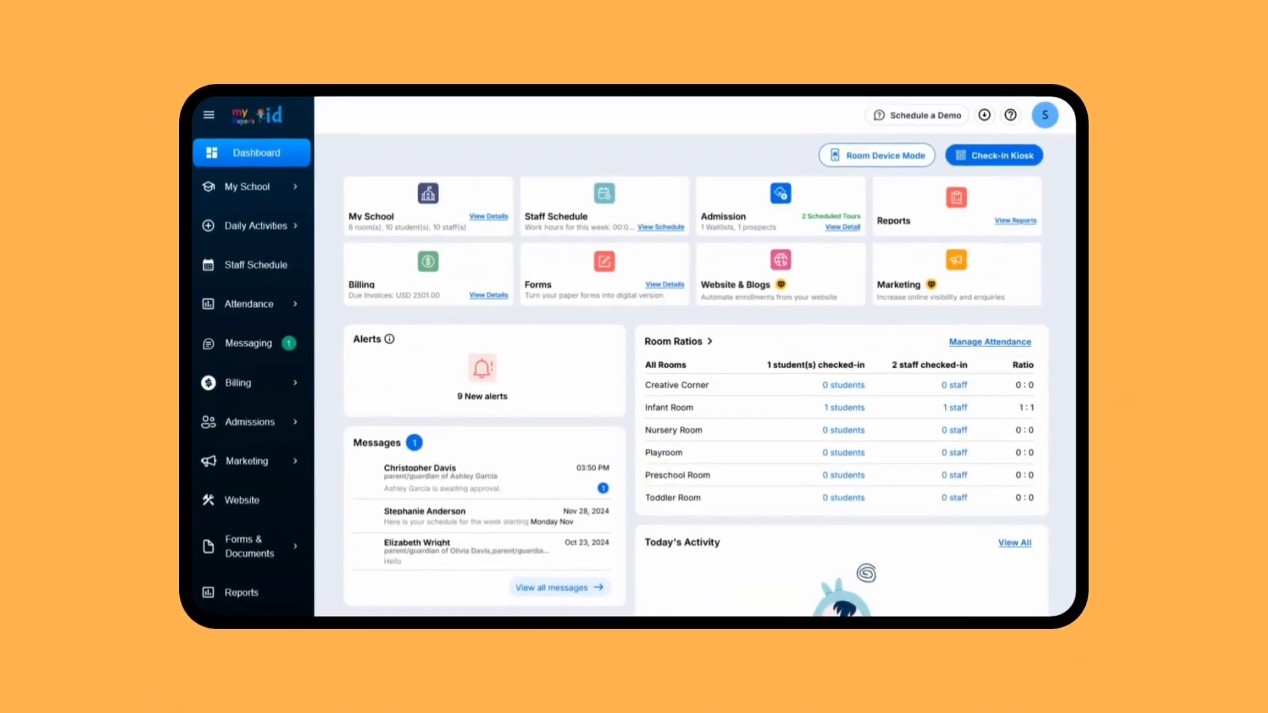
Set the only student in the admissions Prospect list as waitlisted for the Playroom.
click(292, 426)
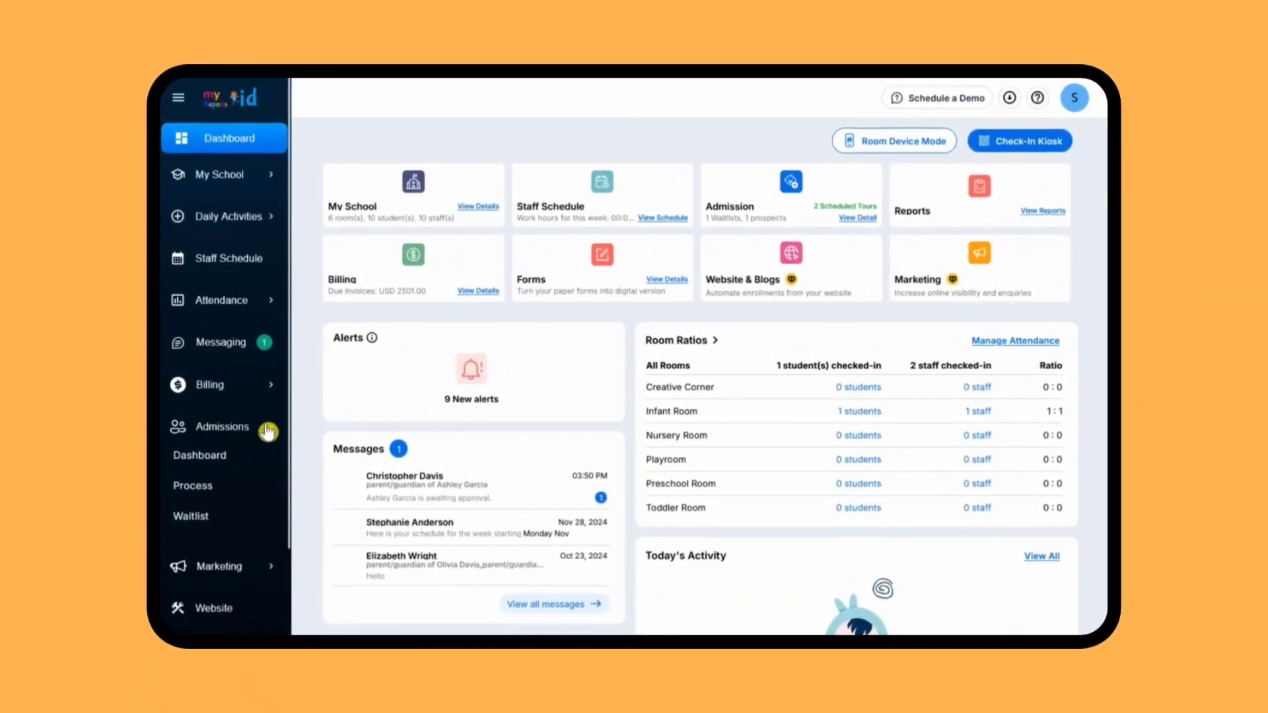
click(190, 457)
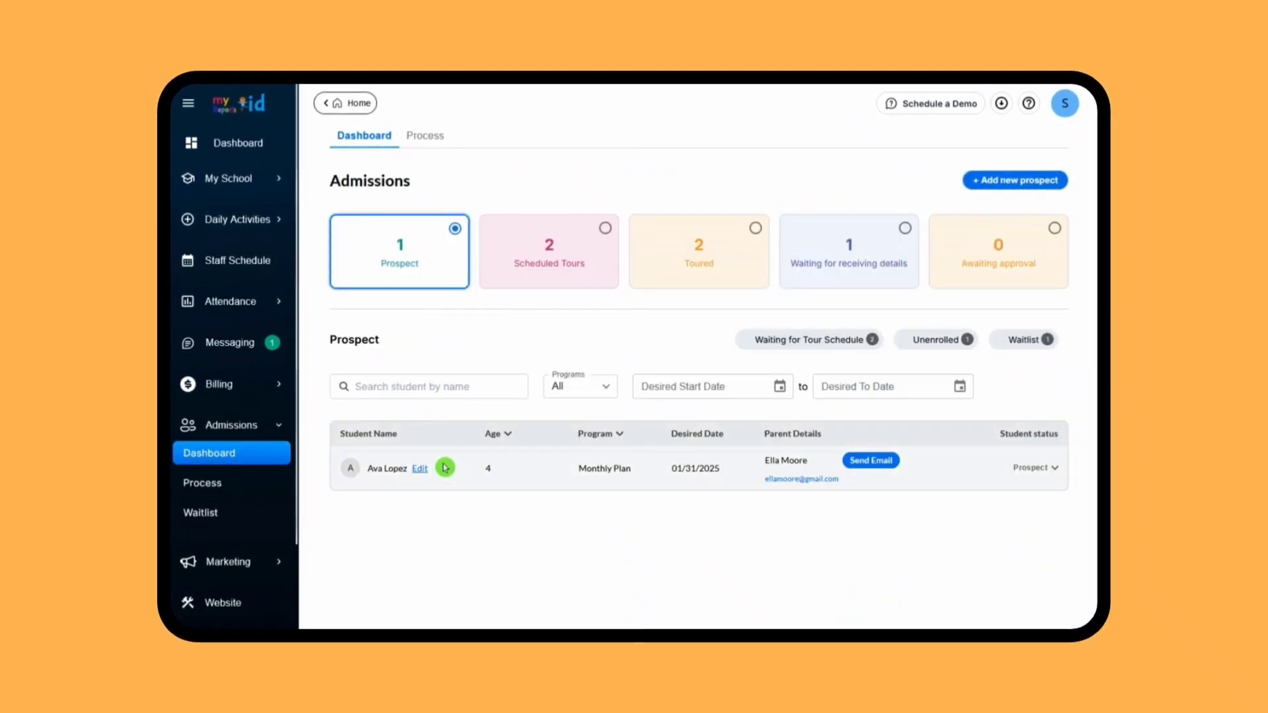
click(1063, 466)
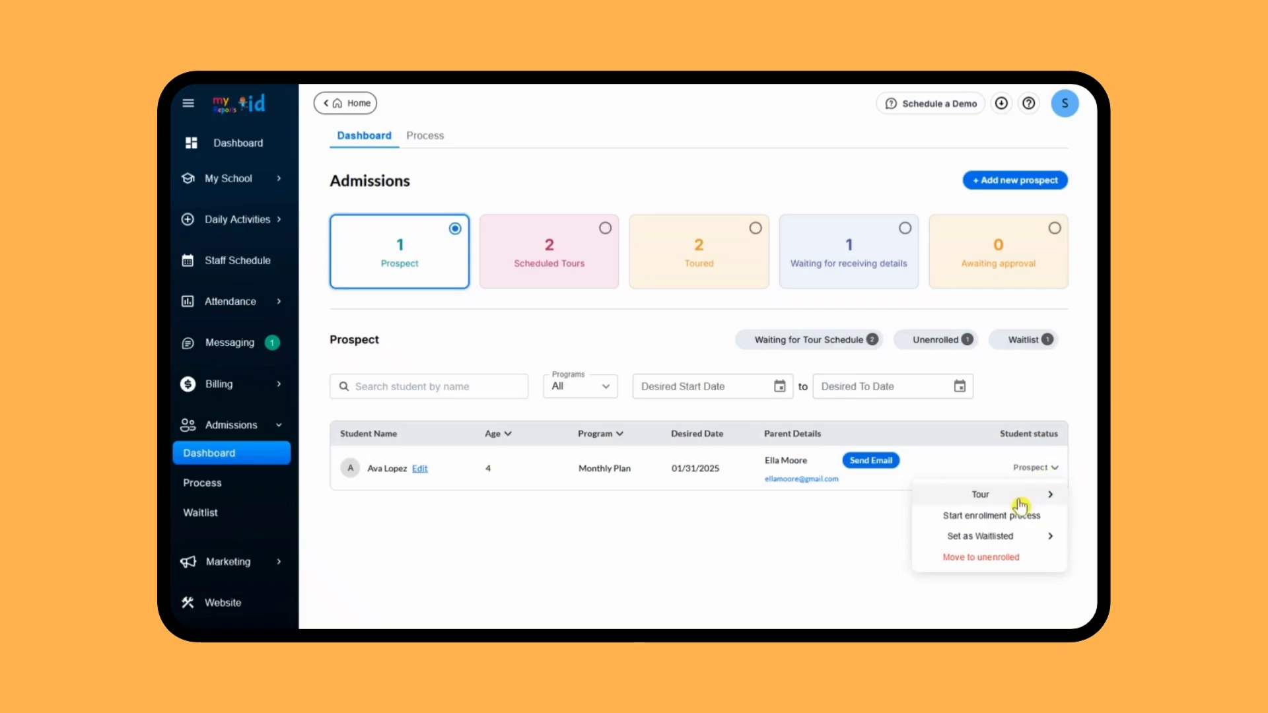
click(1011, 538)
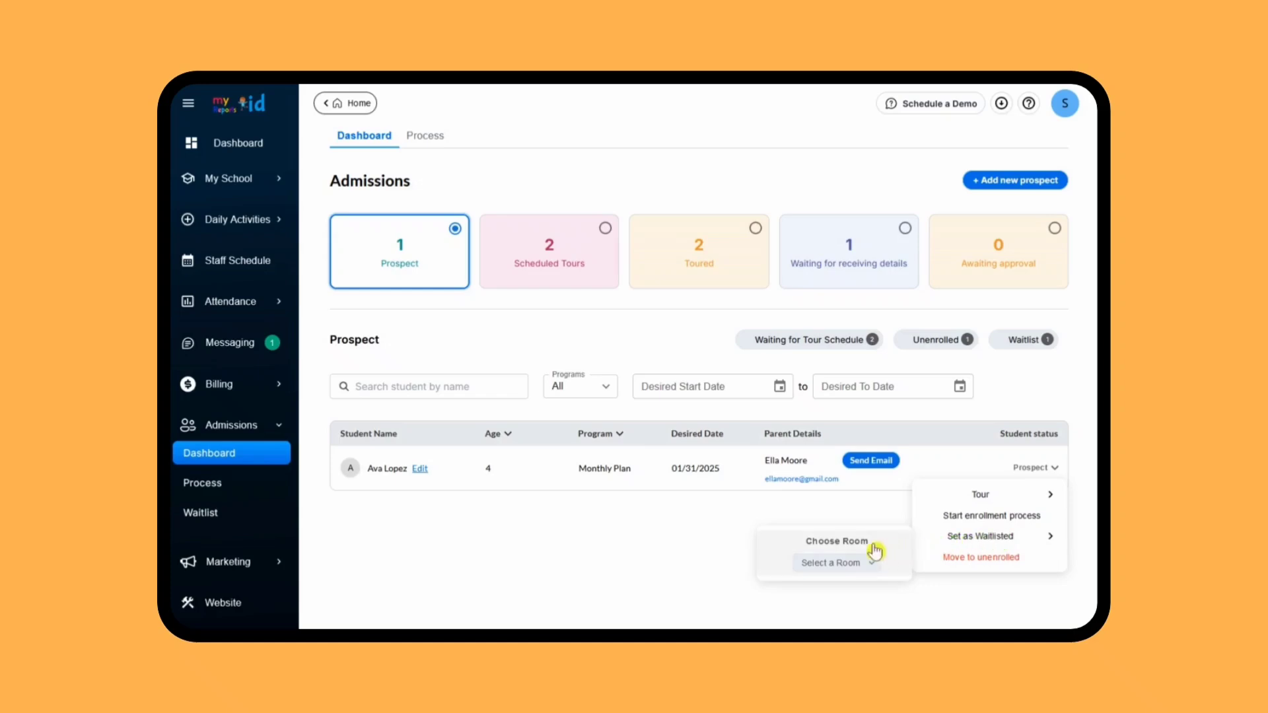
click(871, 564)
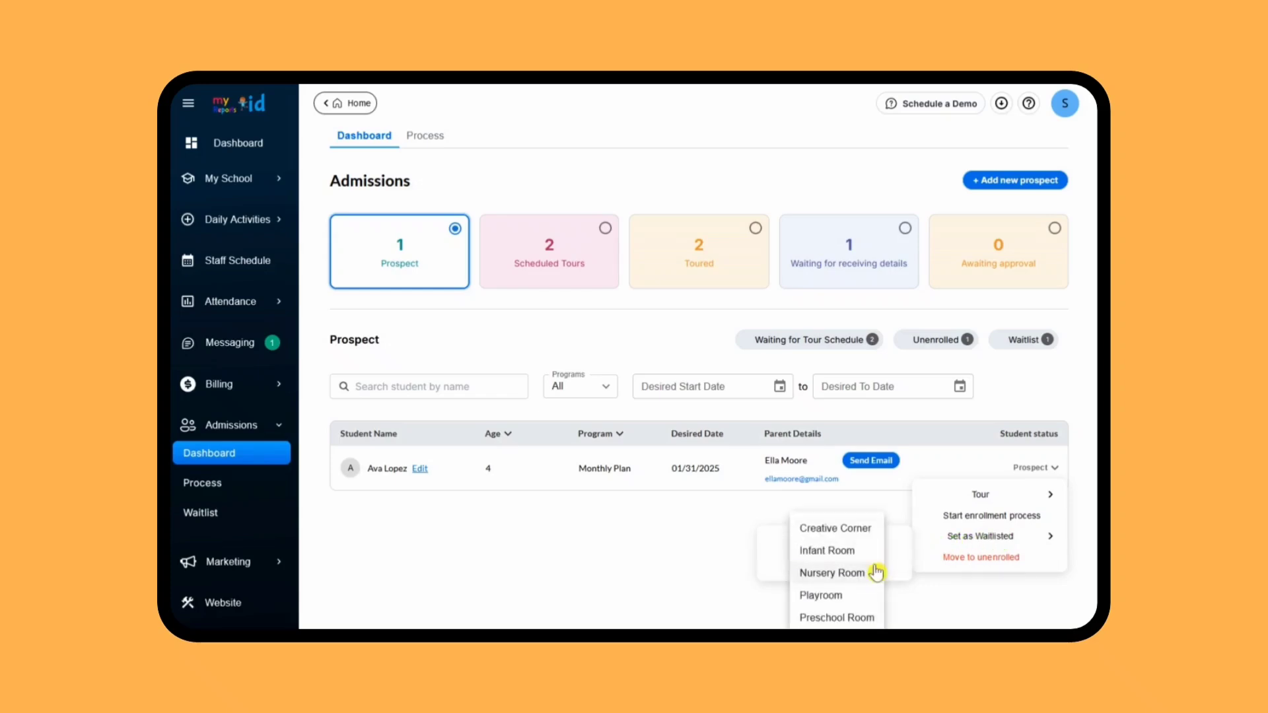
click(833, 597)
click(858, 580)
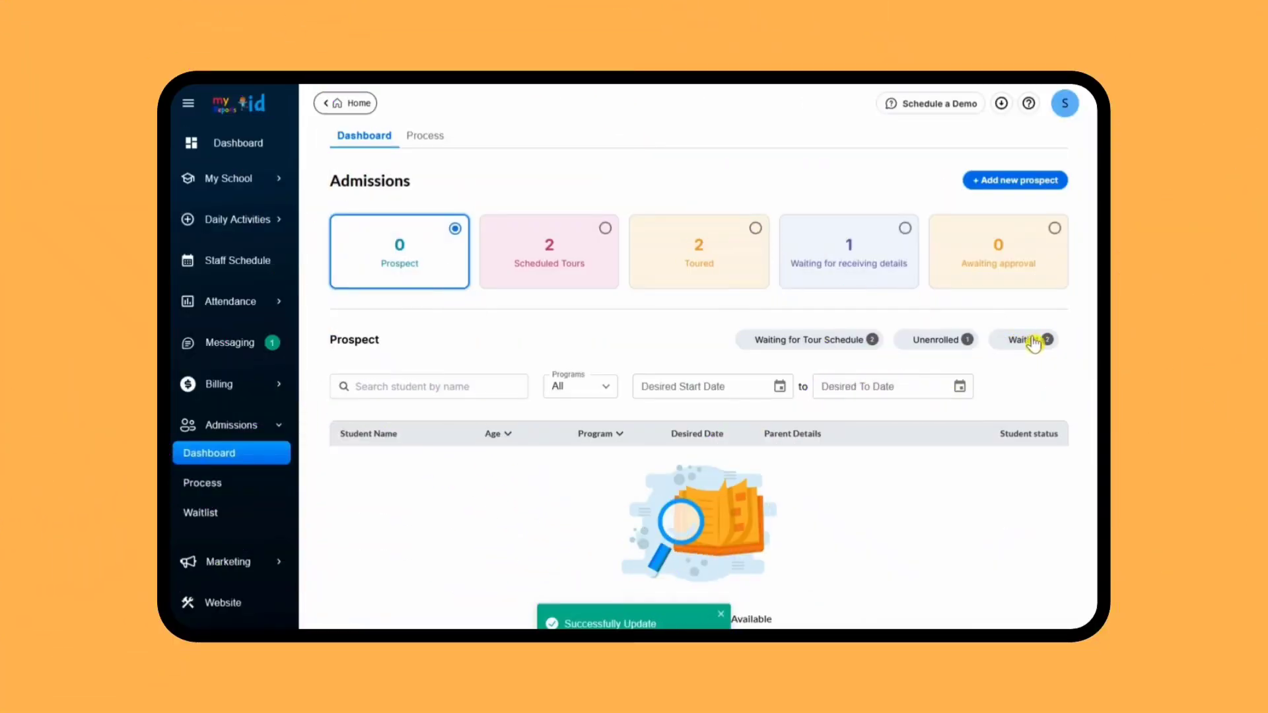
View the Playroom waitlist and open the available actions for the waitlisted student.
click(1032, 341)
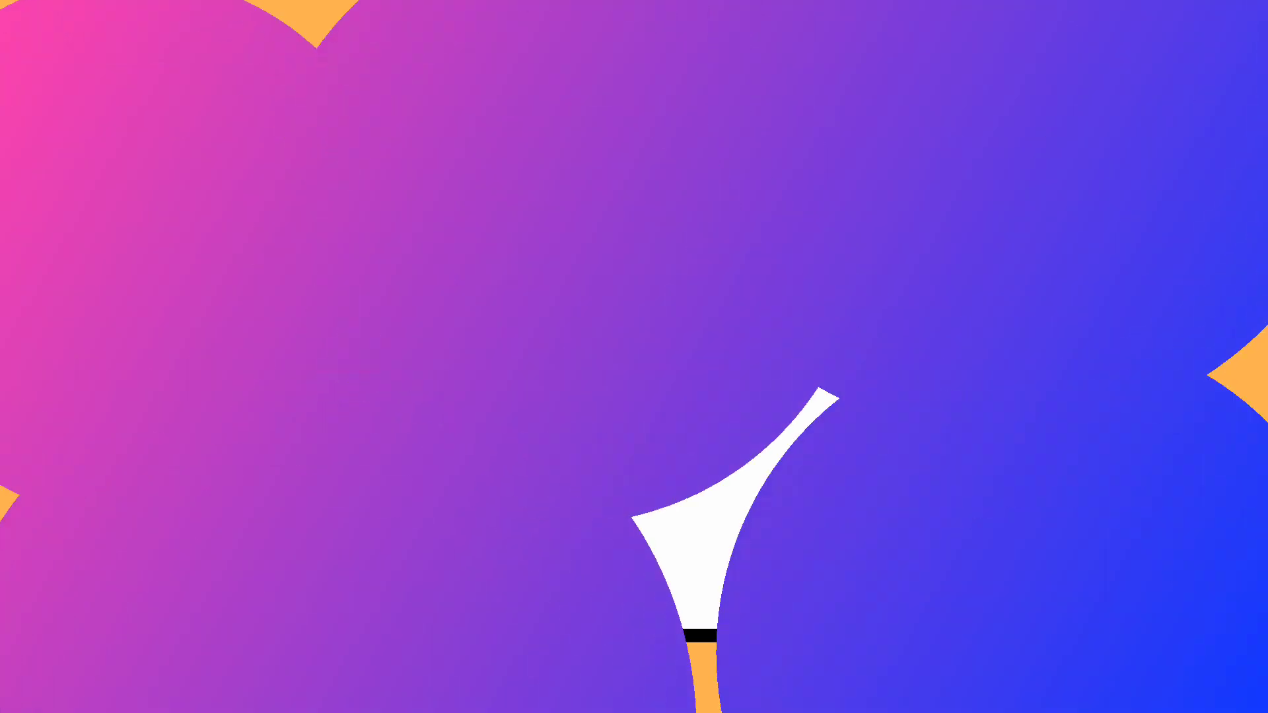
click(454, 201)
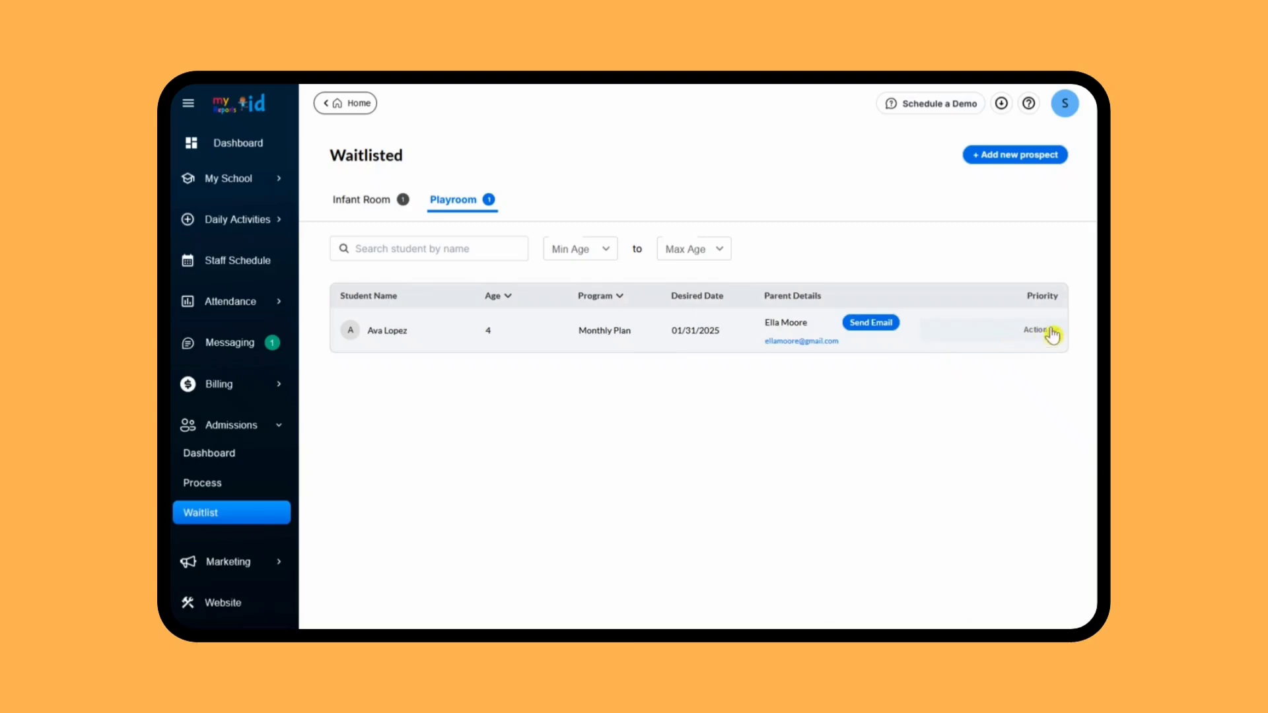
click(1050, 332)
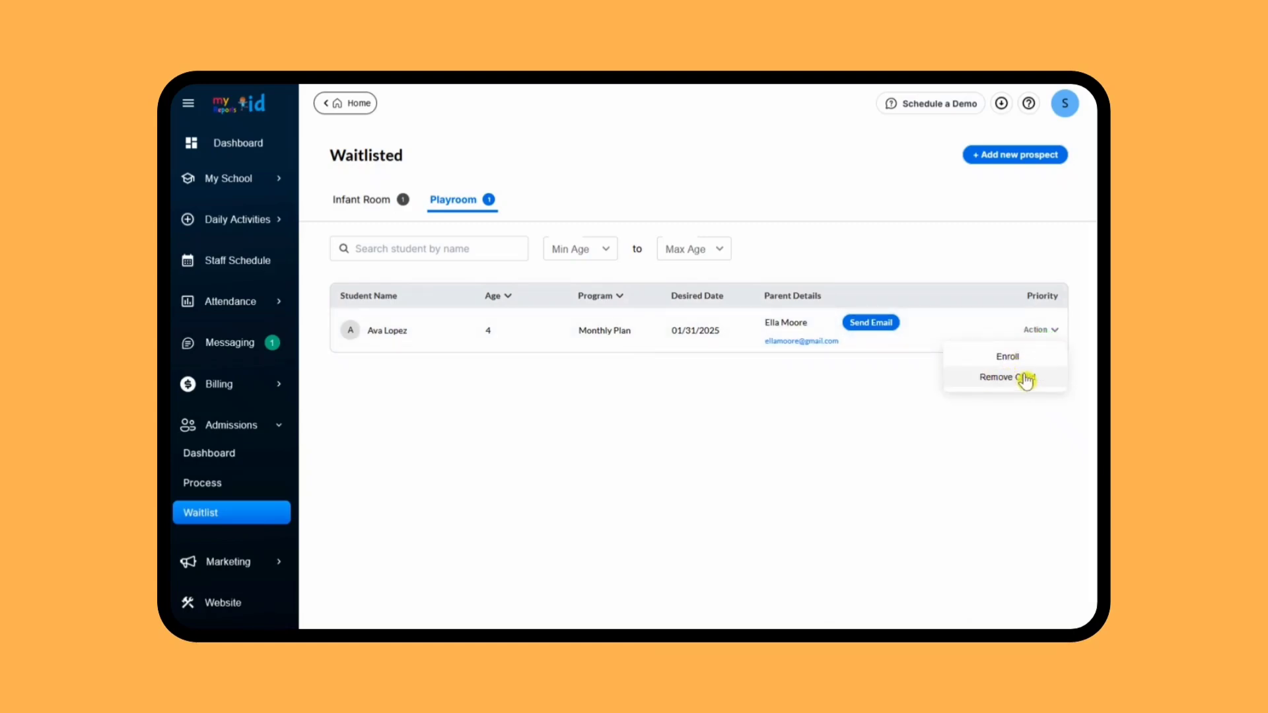